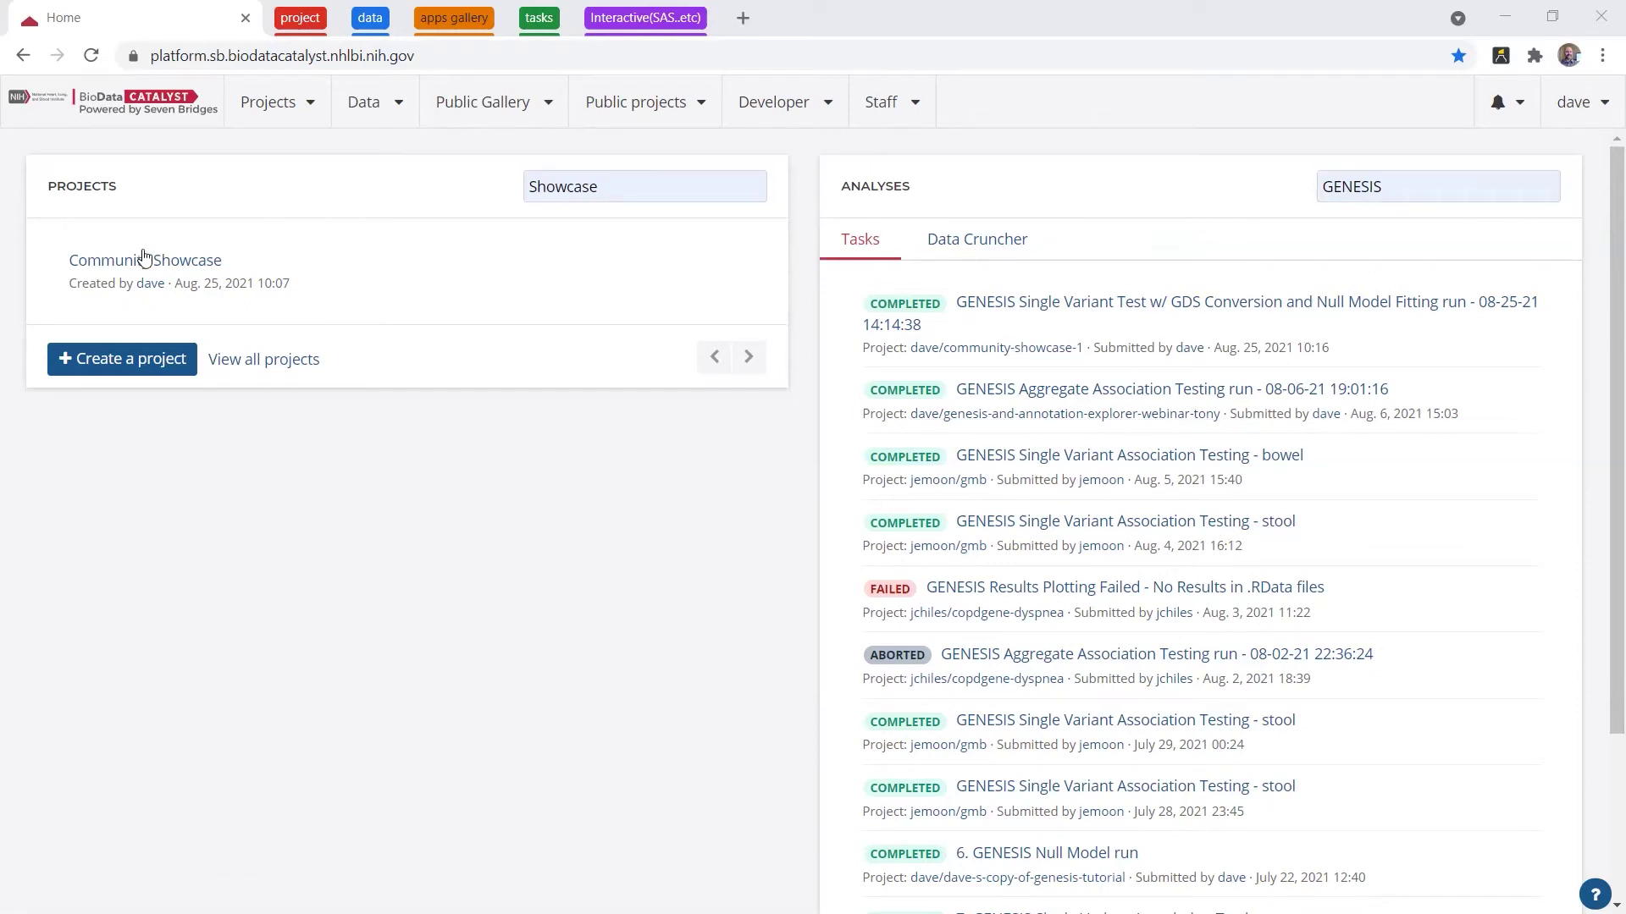
Check the Community Showcase project's creation date on the Home page filtered by Showcase and GENESIS
mouse_move(267, 286)
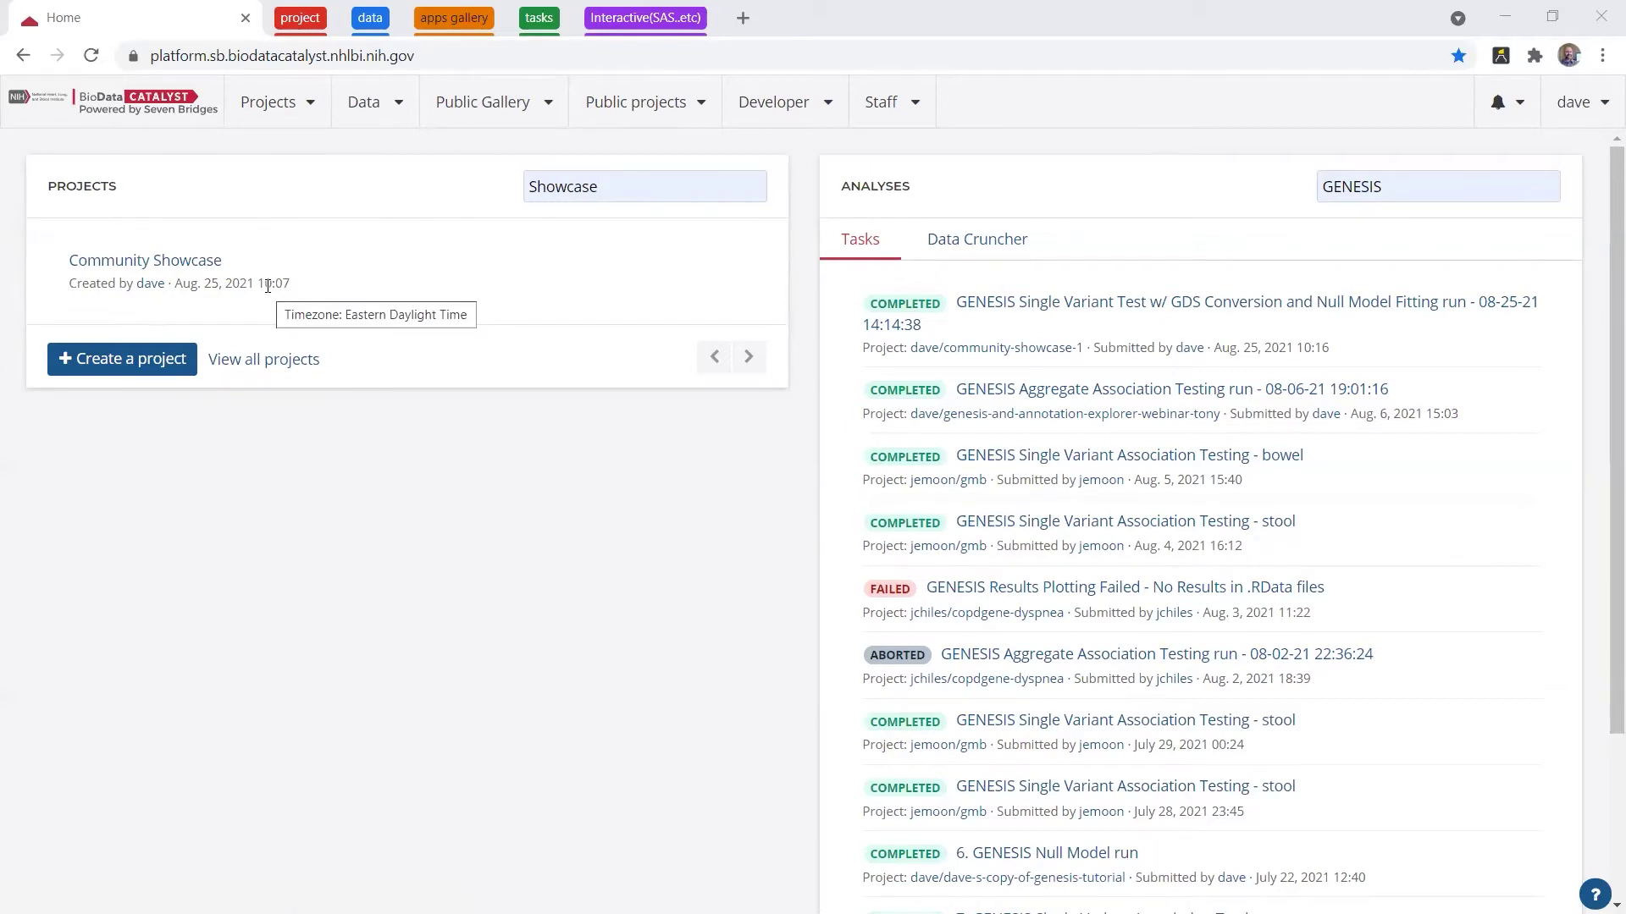
left_click(152, 366)
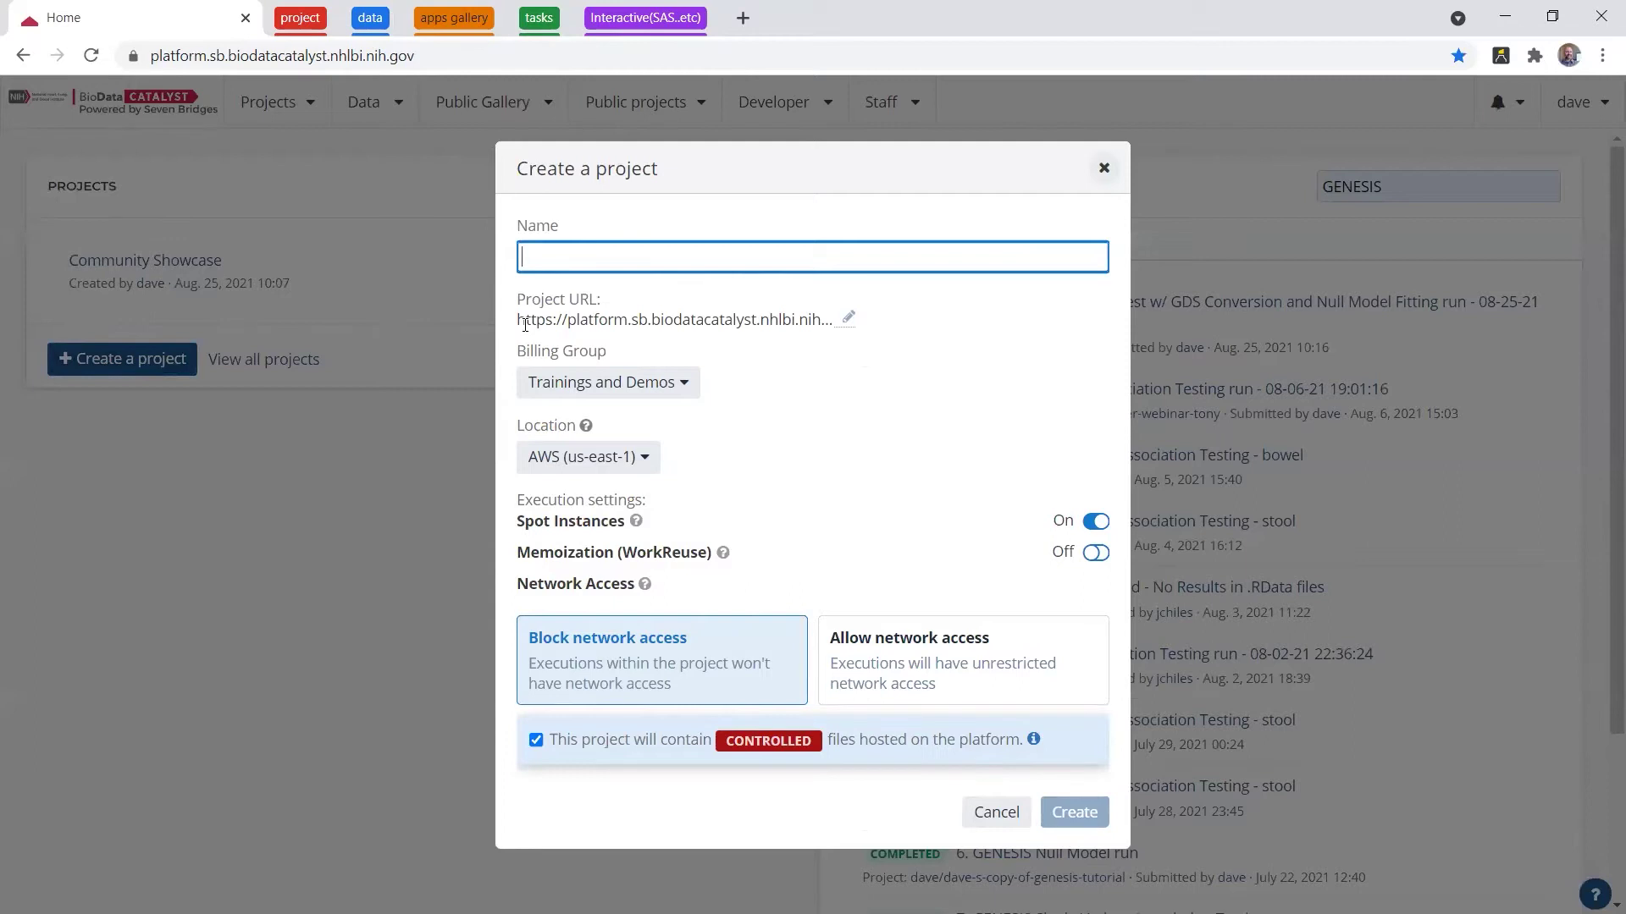
type("demo")
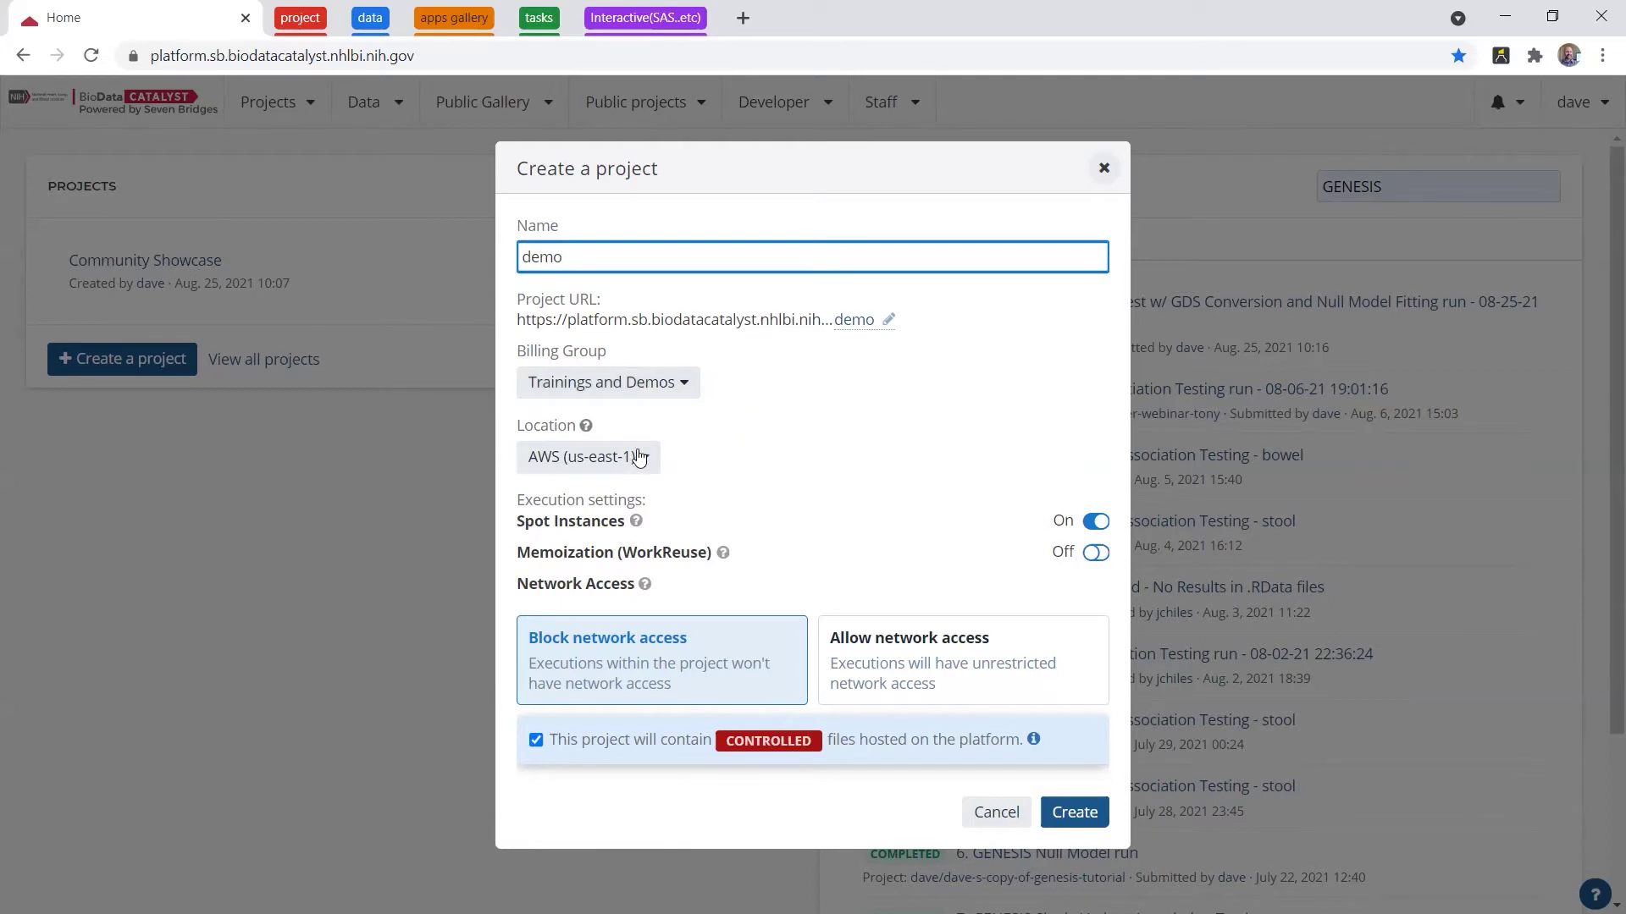
left_click(611, 457)
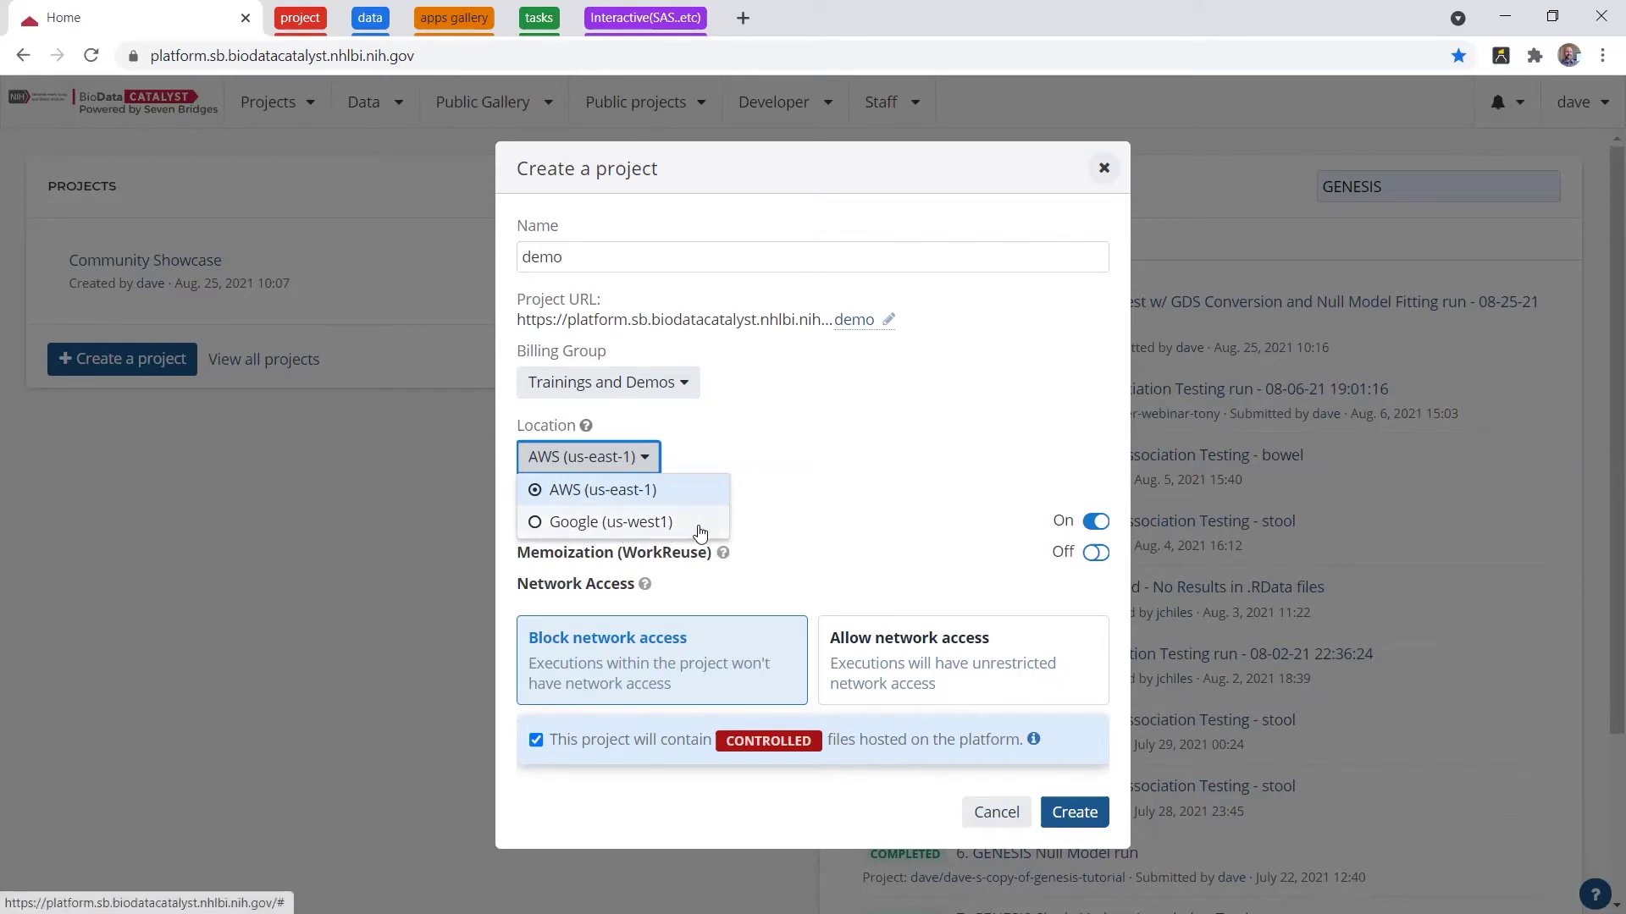
left_click(796, 488)
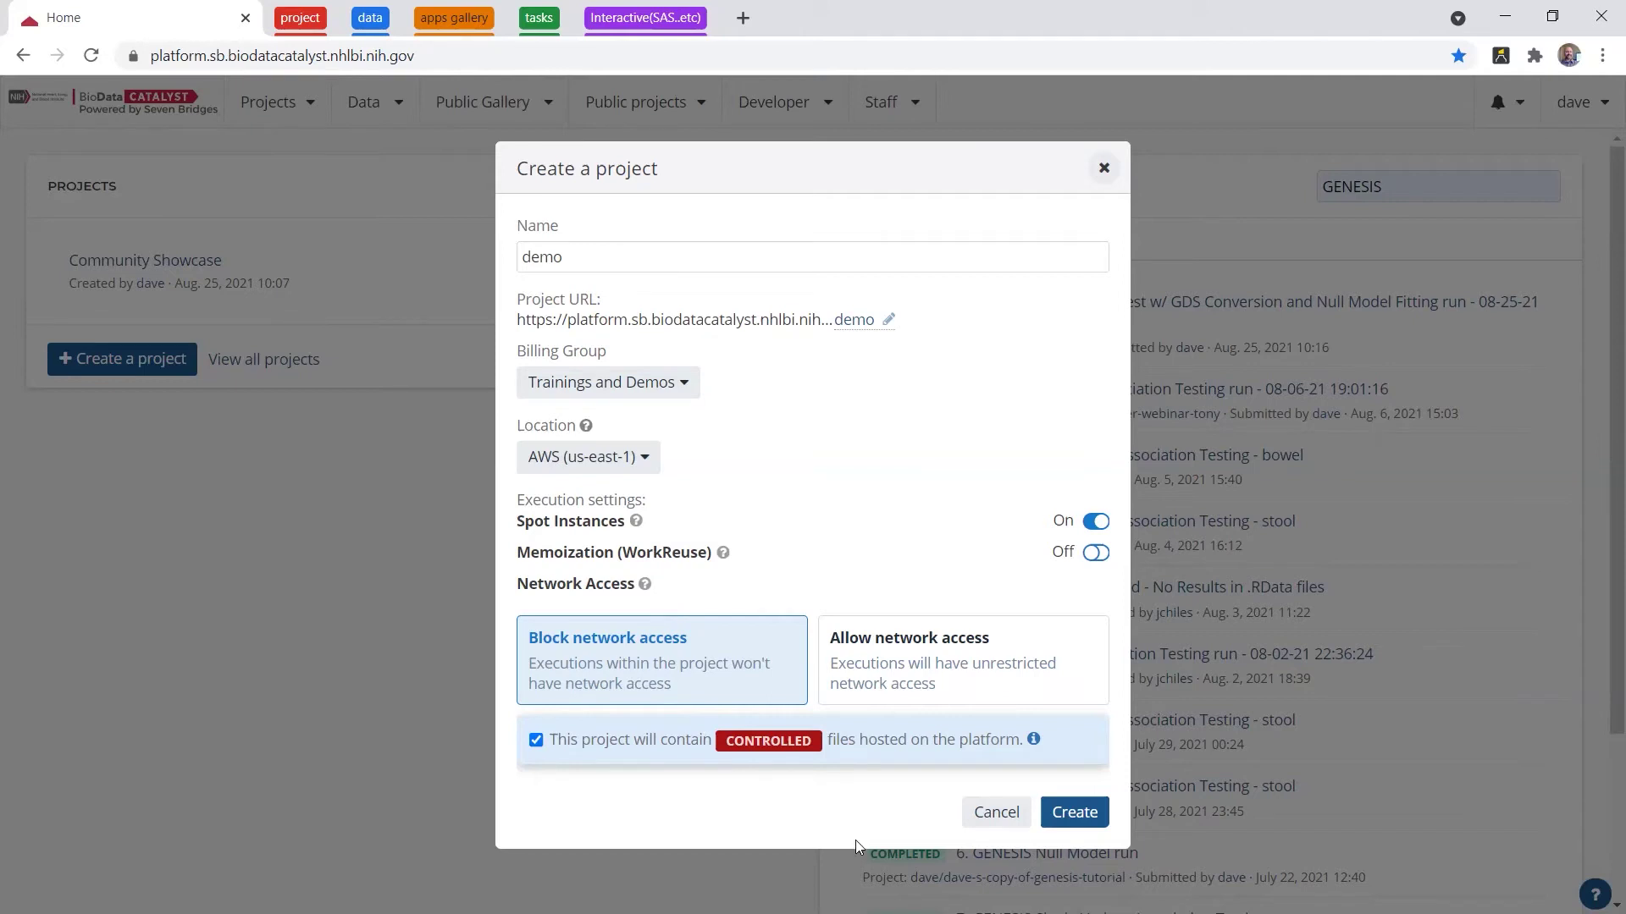
left_click(1014, 815)
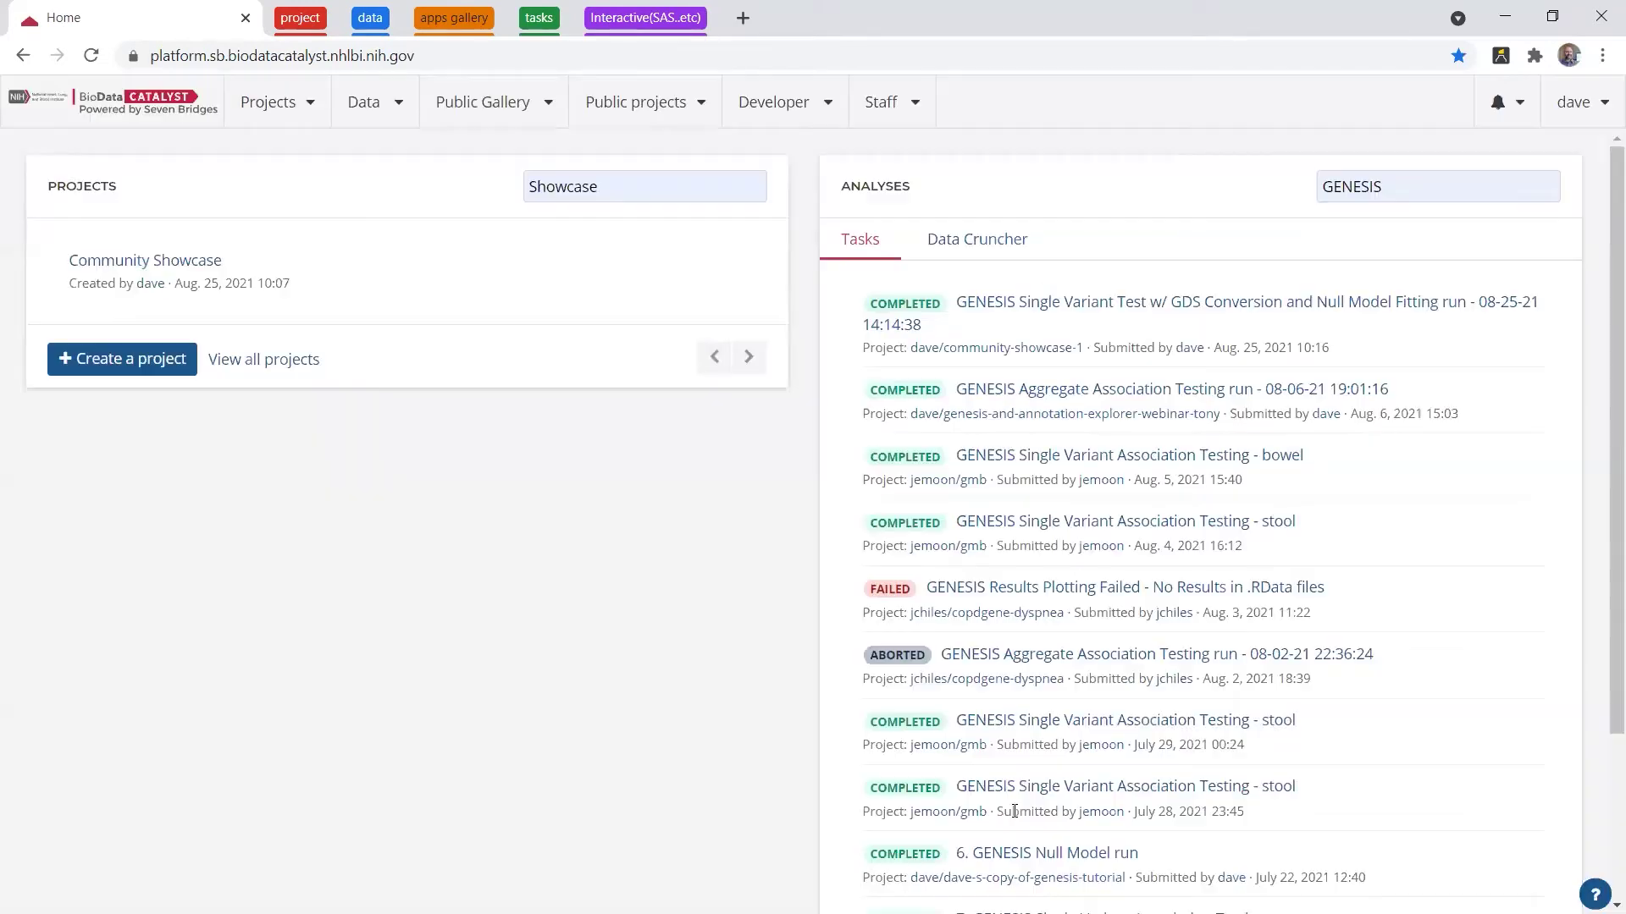
Open the Community Showcase project dashboard and read through its welcome description
left_click(318, 7)
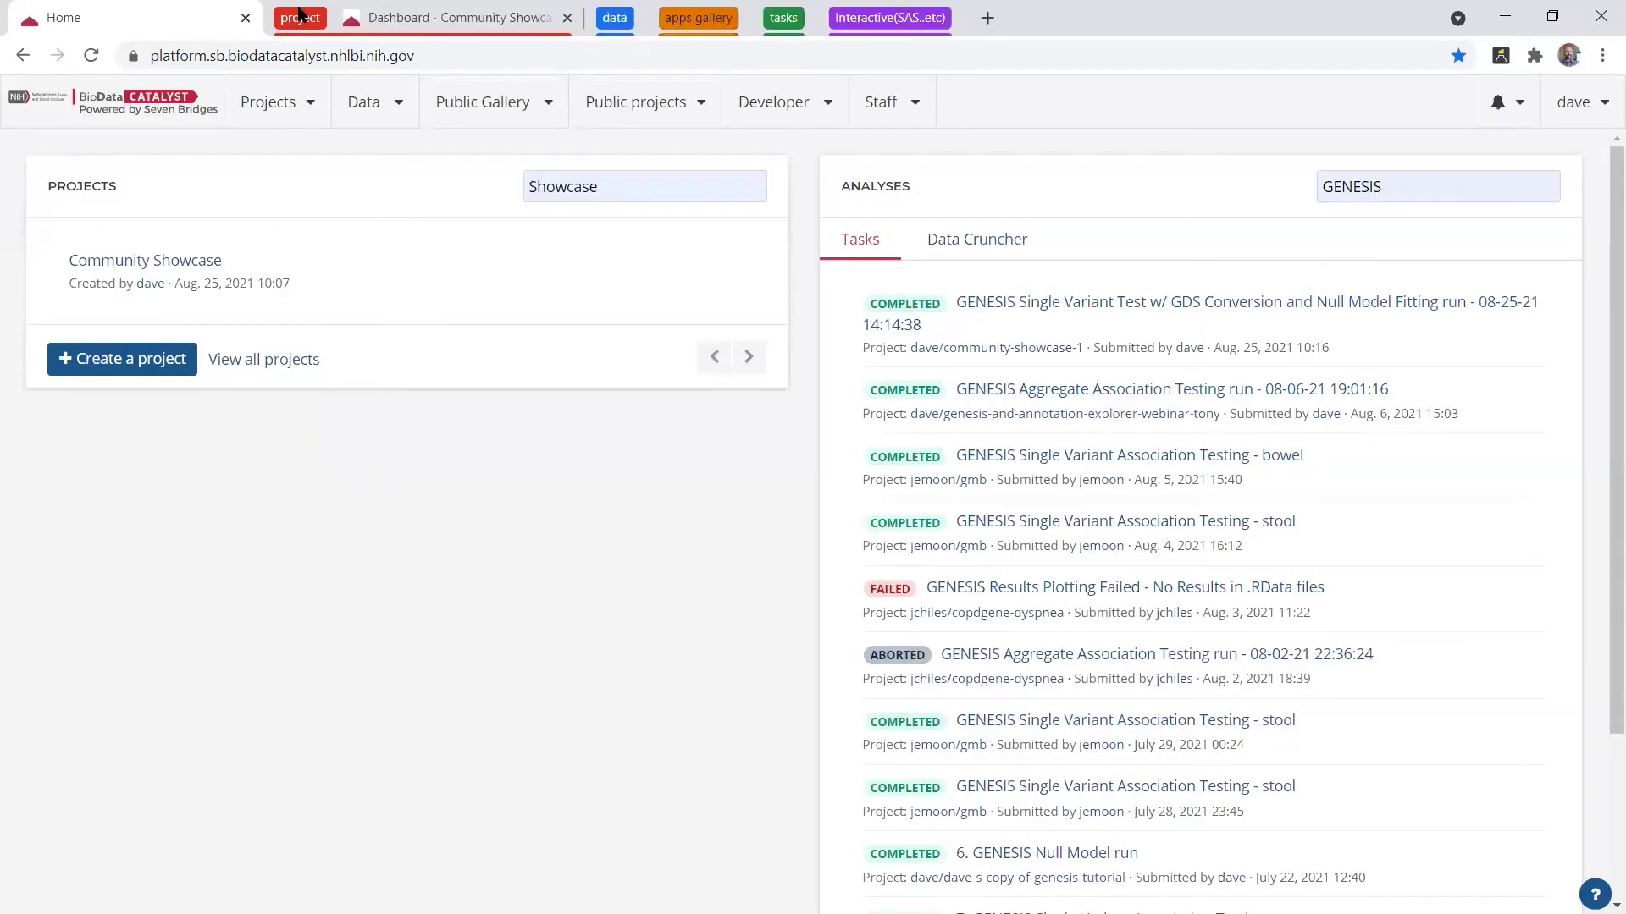
left_click(378, 25)
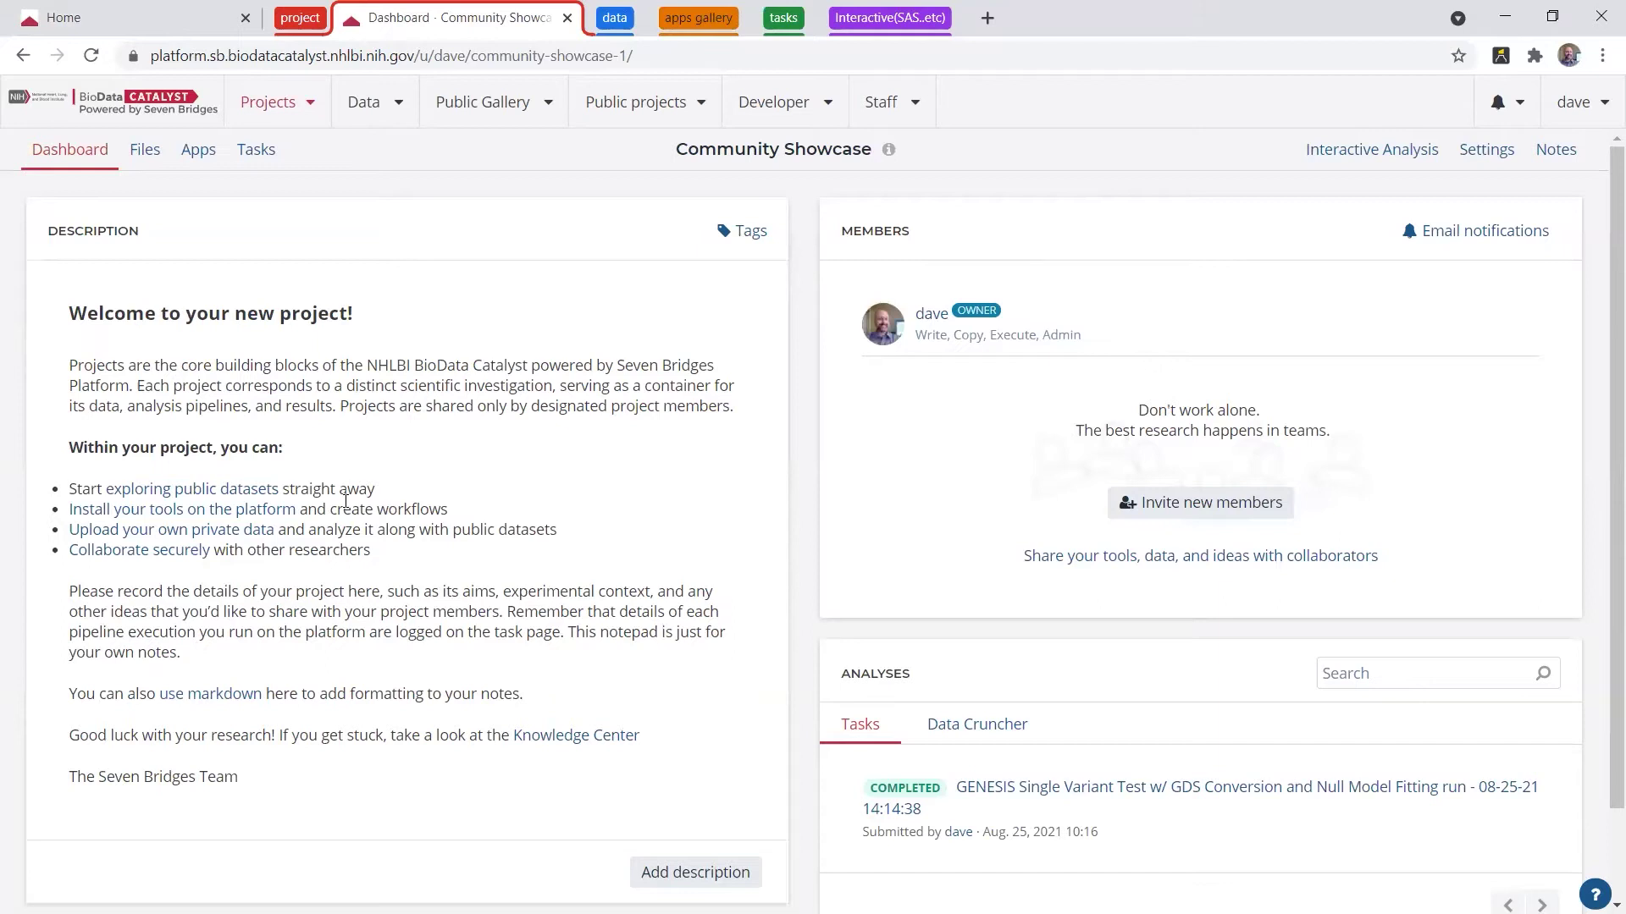
left_click_drag(276, 364, 277, 382)
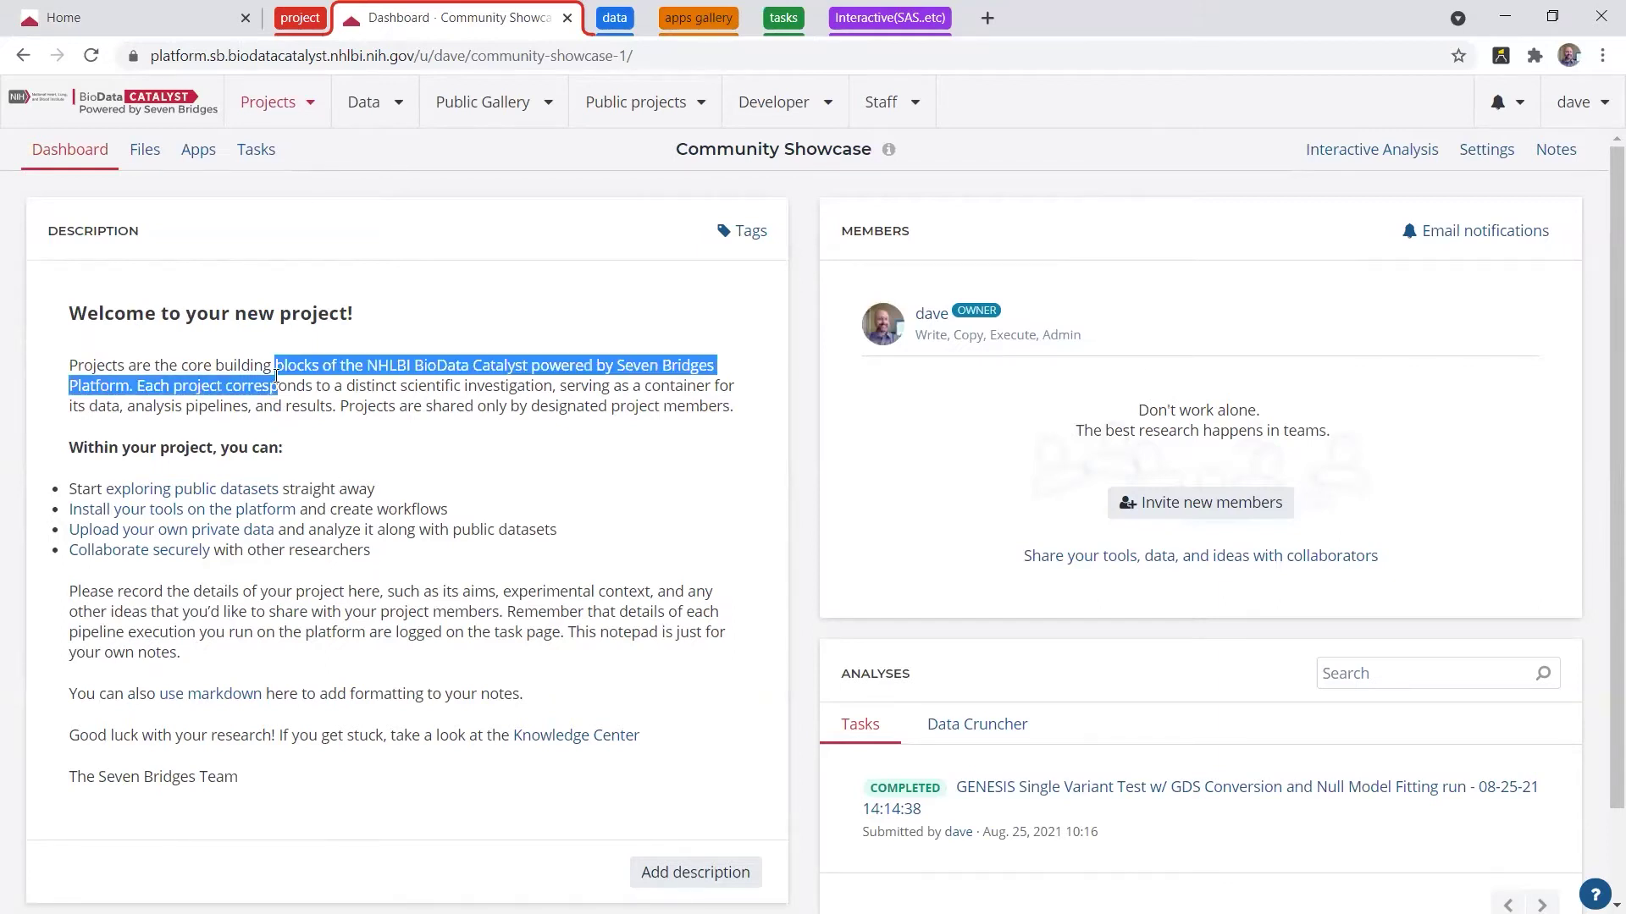
left_click(276, 377)
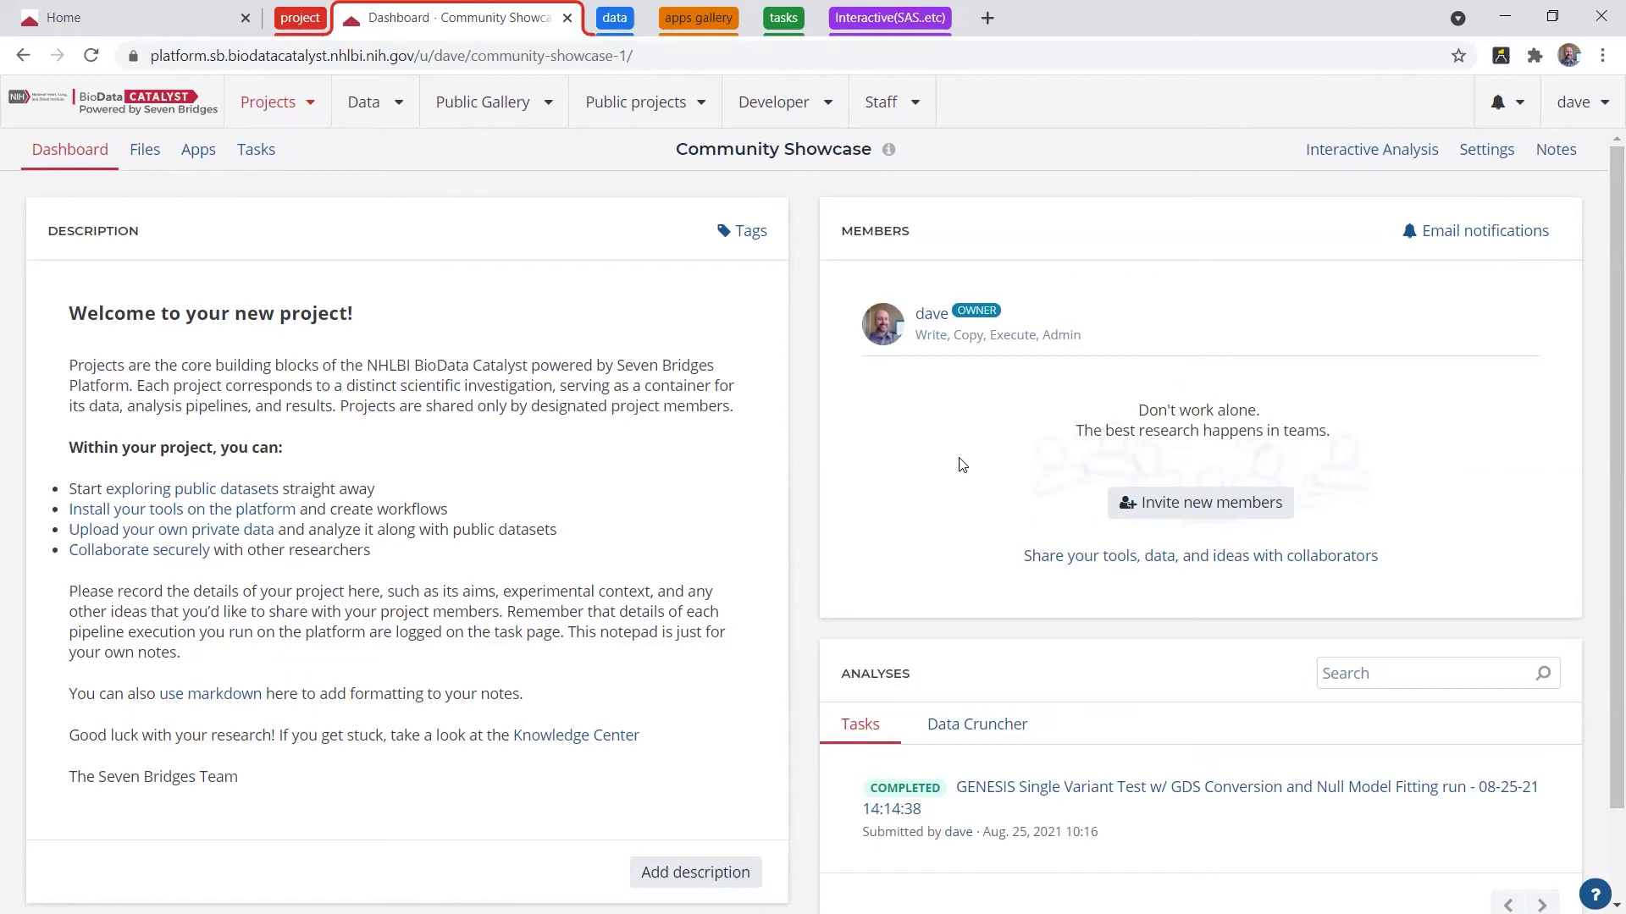
Invite the searched collaborator account to Community Showcase with Write and Copy only, Execute removed
left_click(1175, 506)
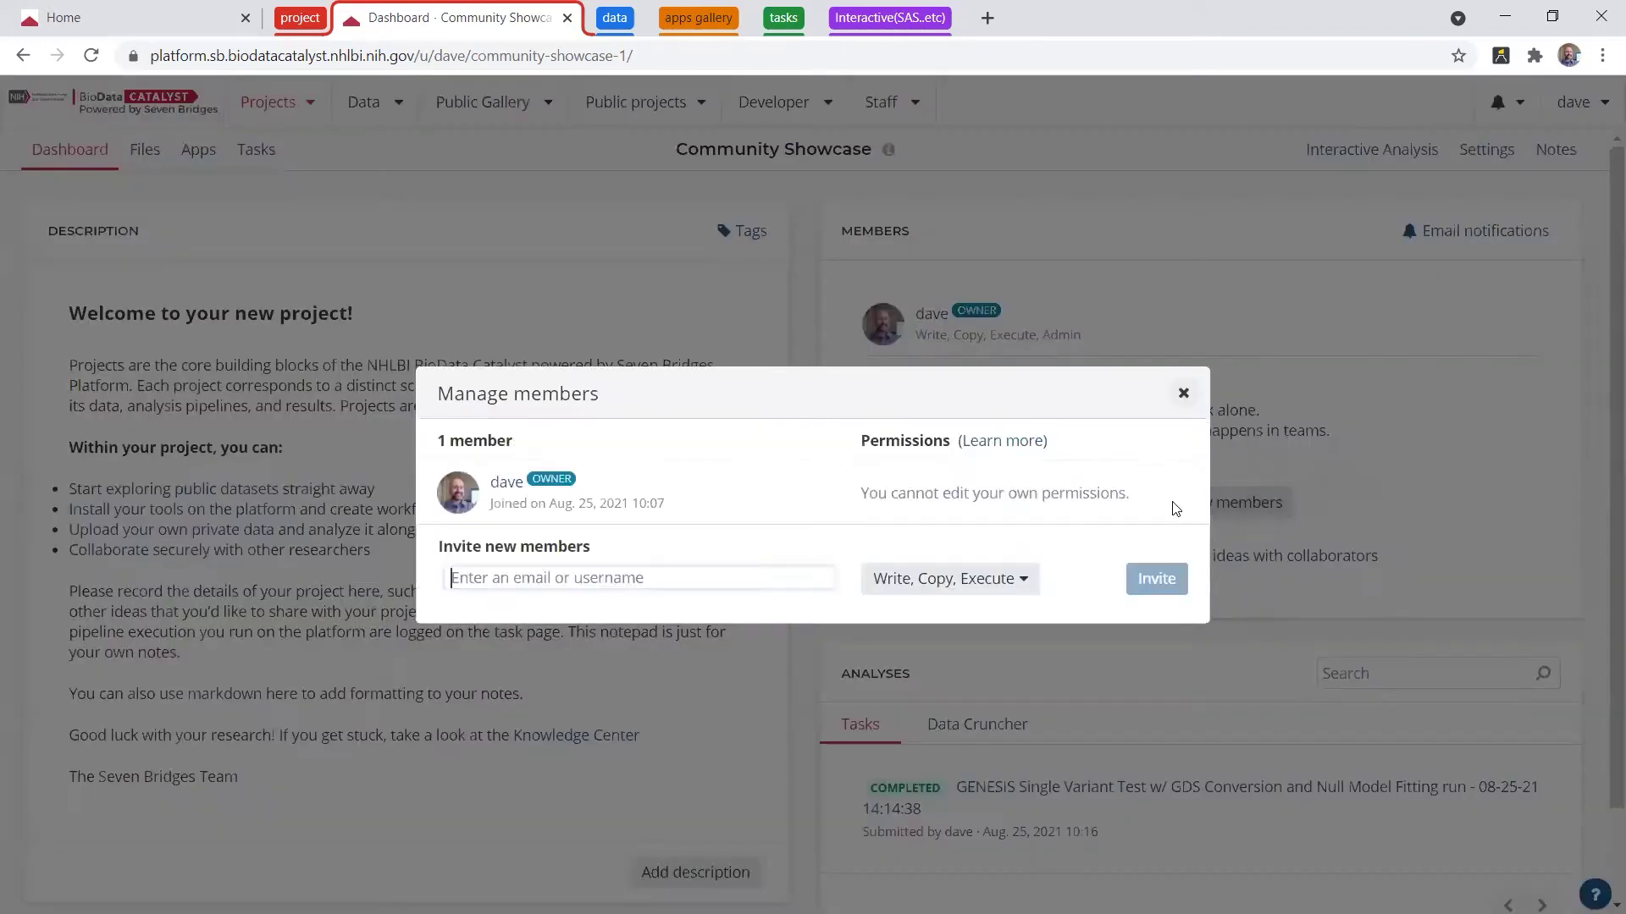
type("tony")
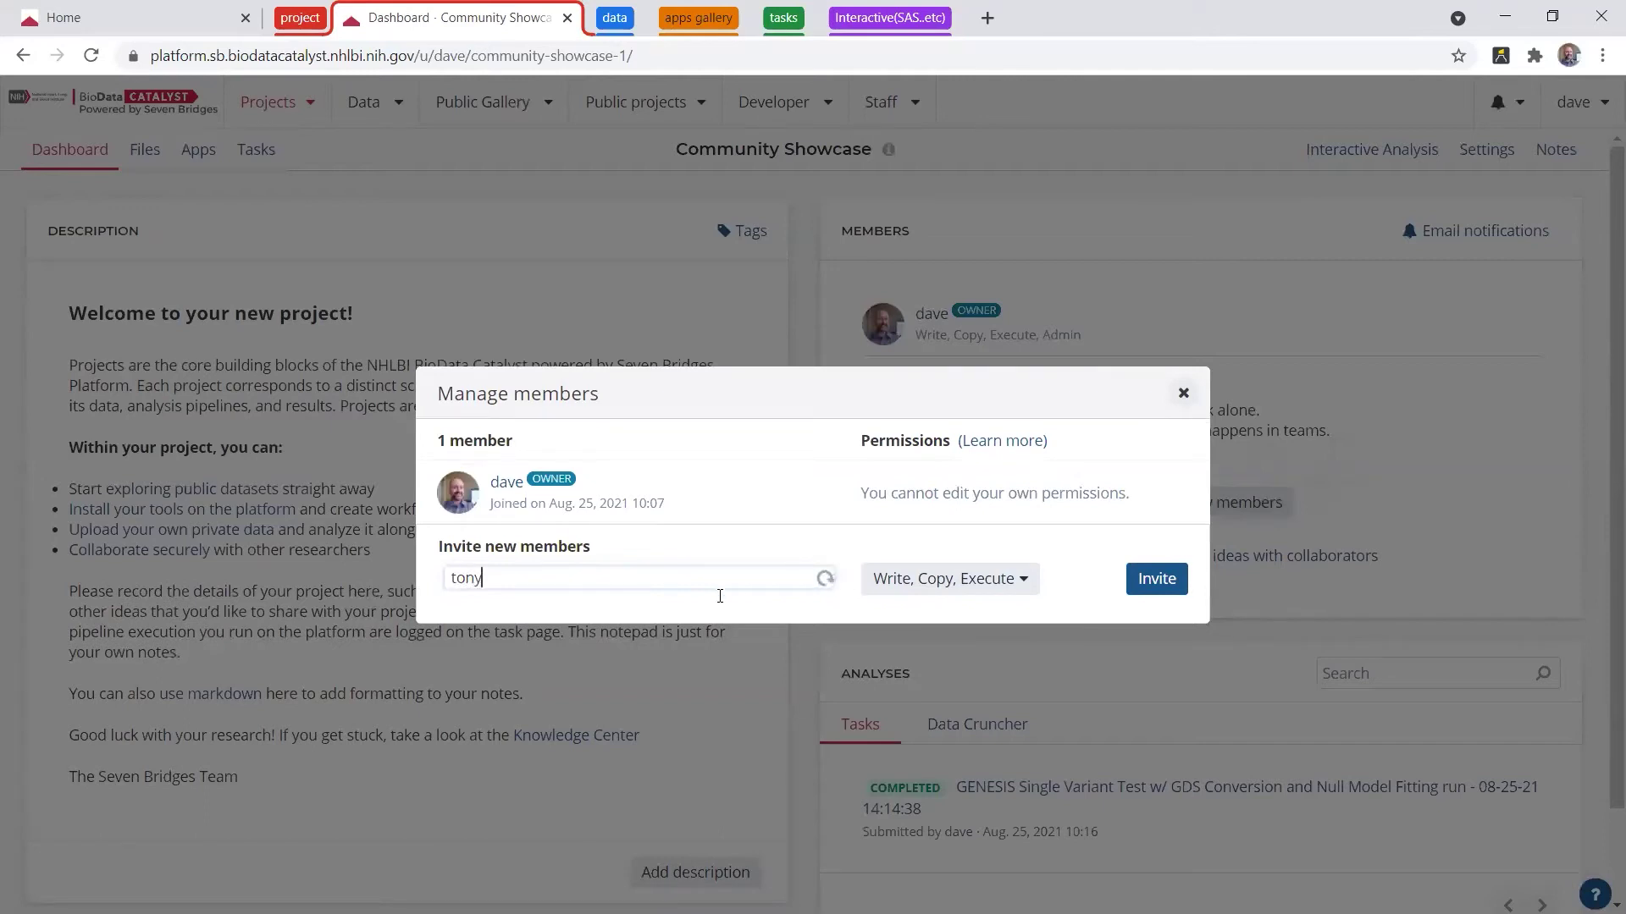
left_click(636, 627)
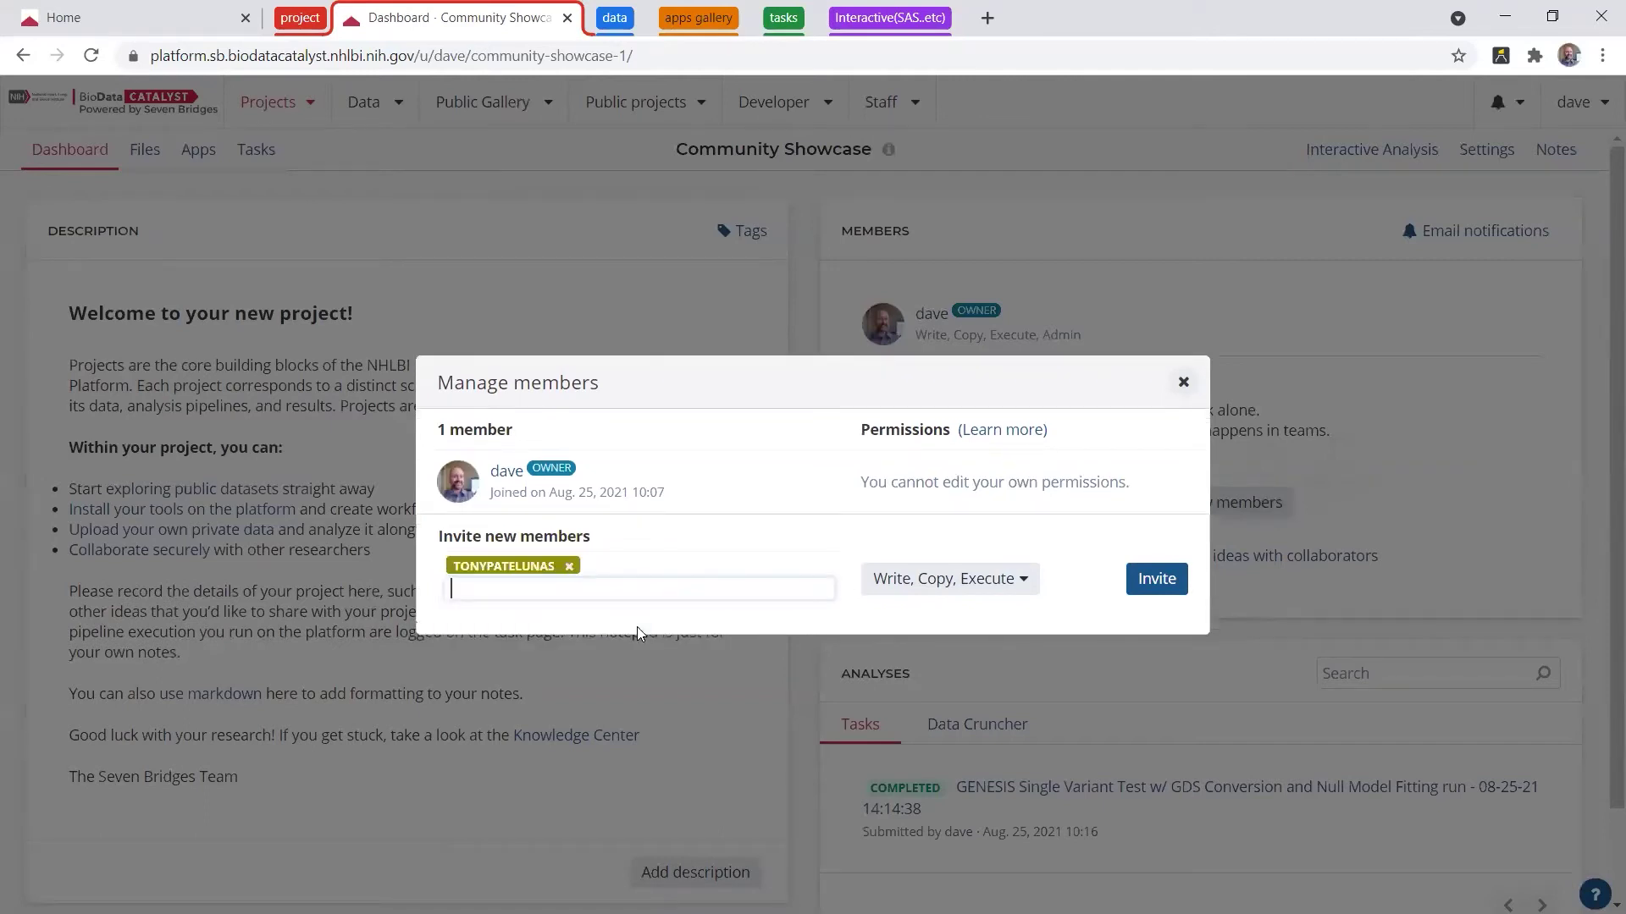
left_click(921, 576)
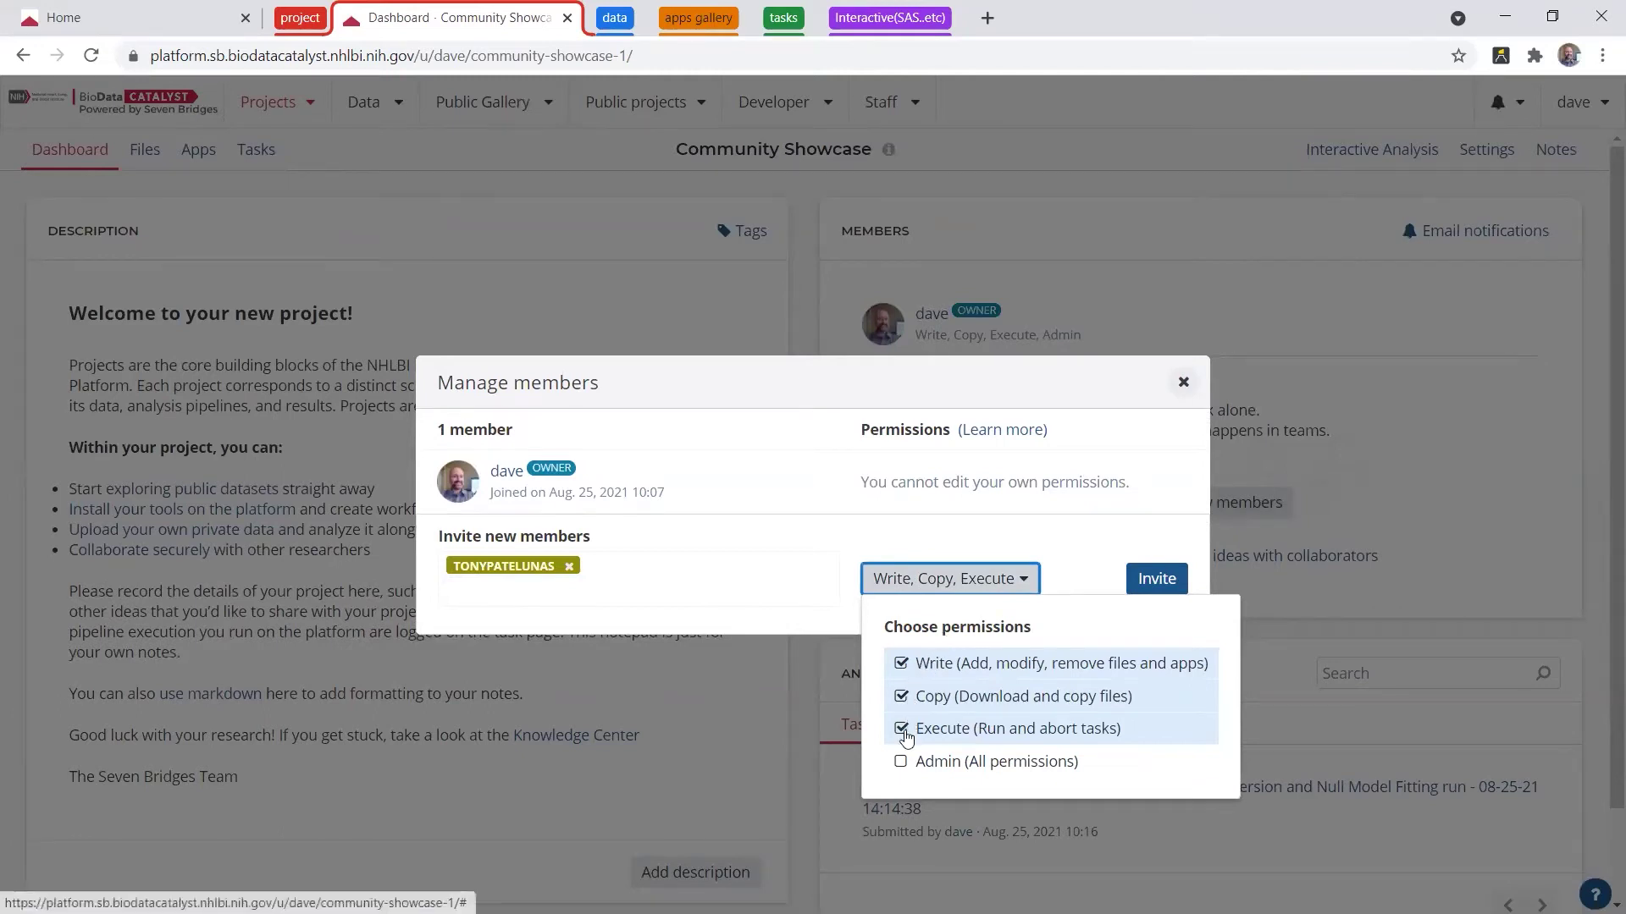
left_click(902, 733)
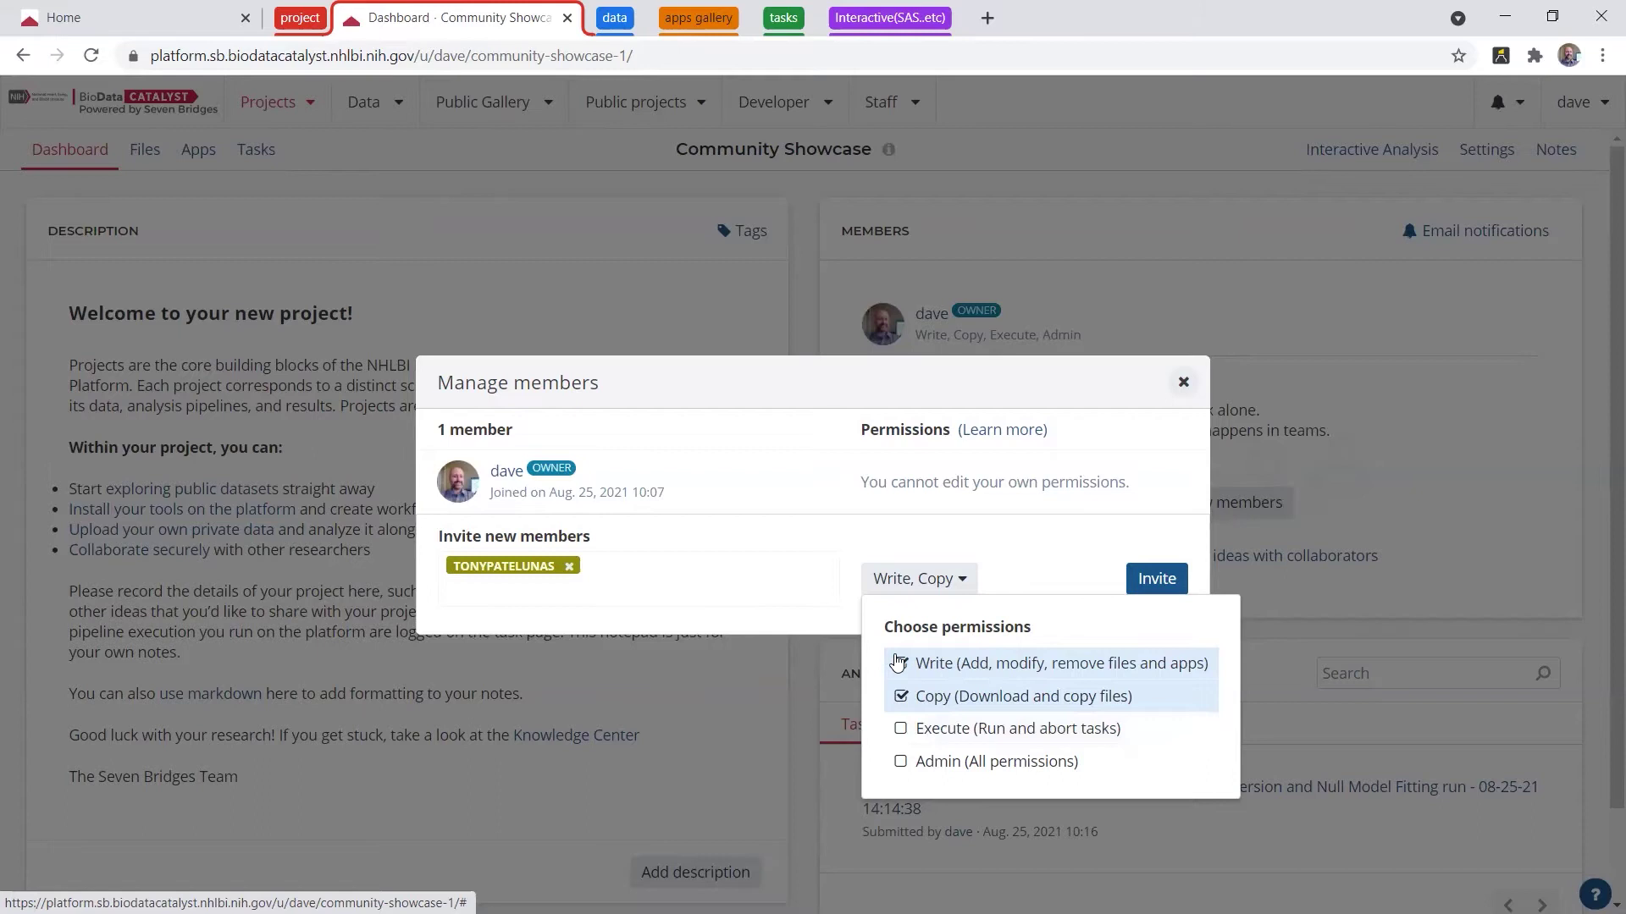
left_click(1013, 550)
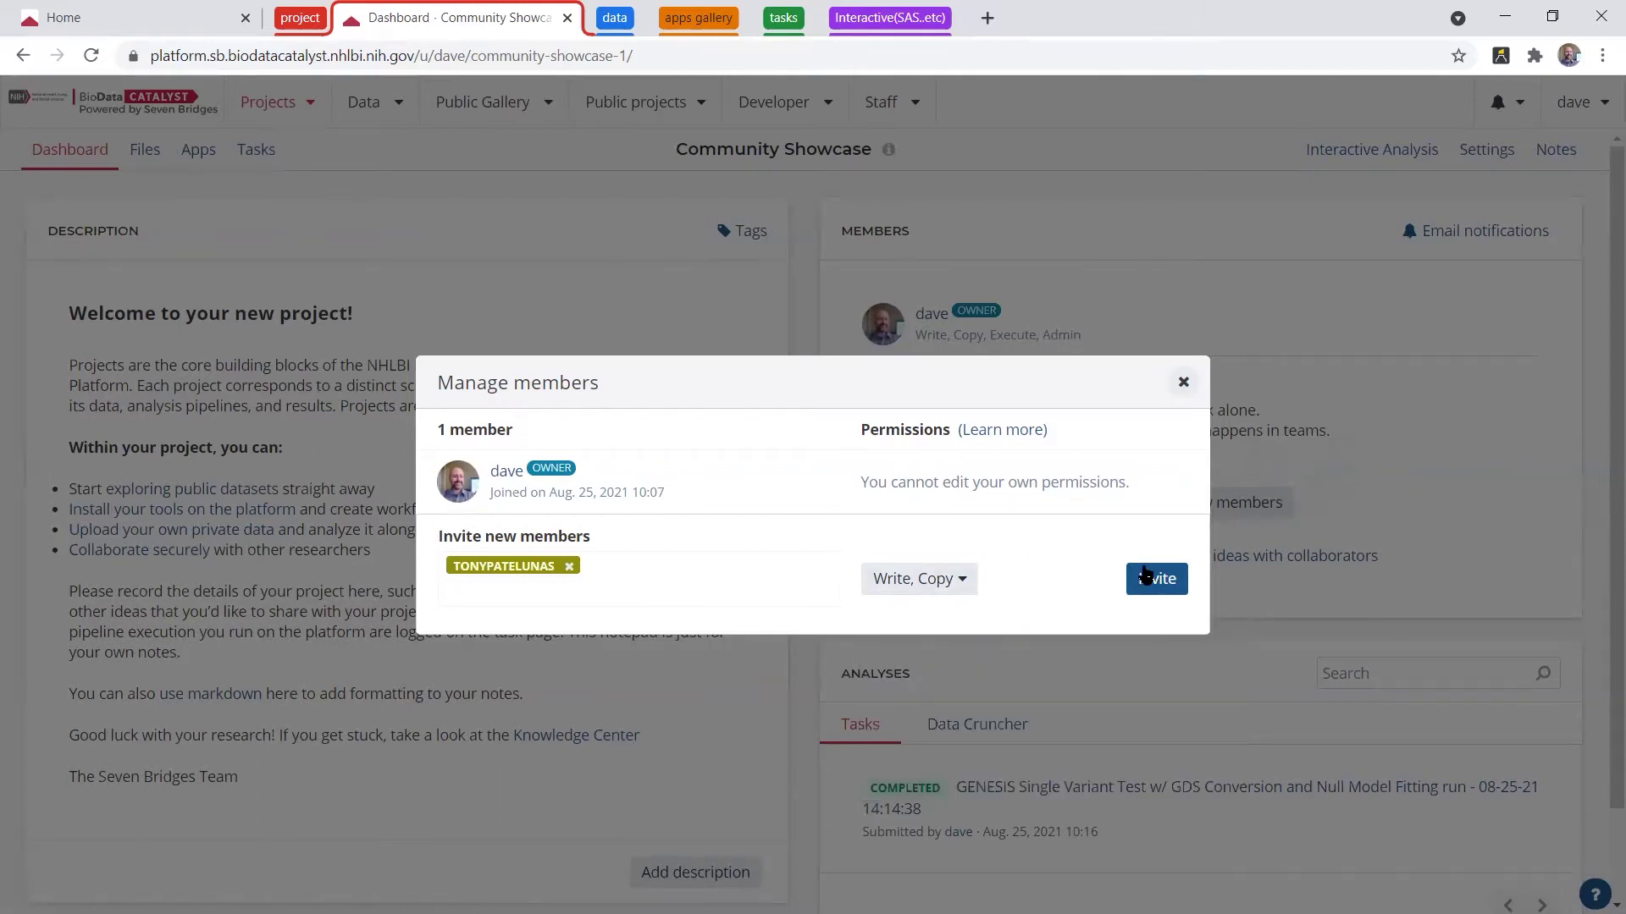
left_click(1143, 573)
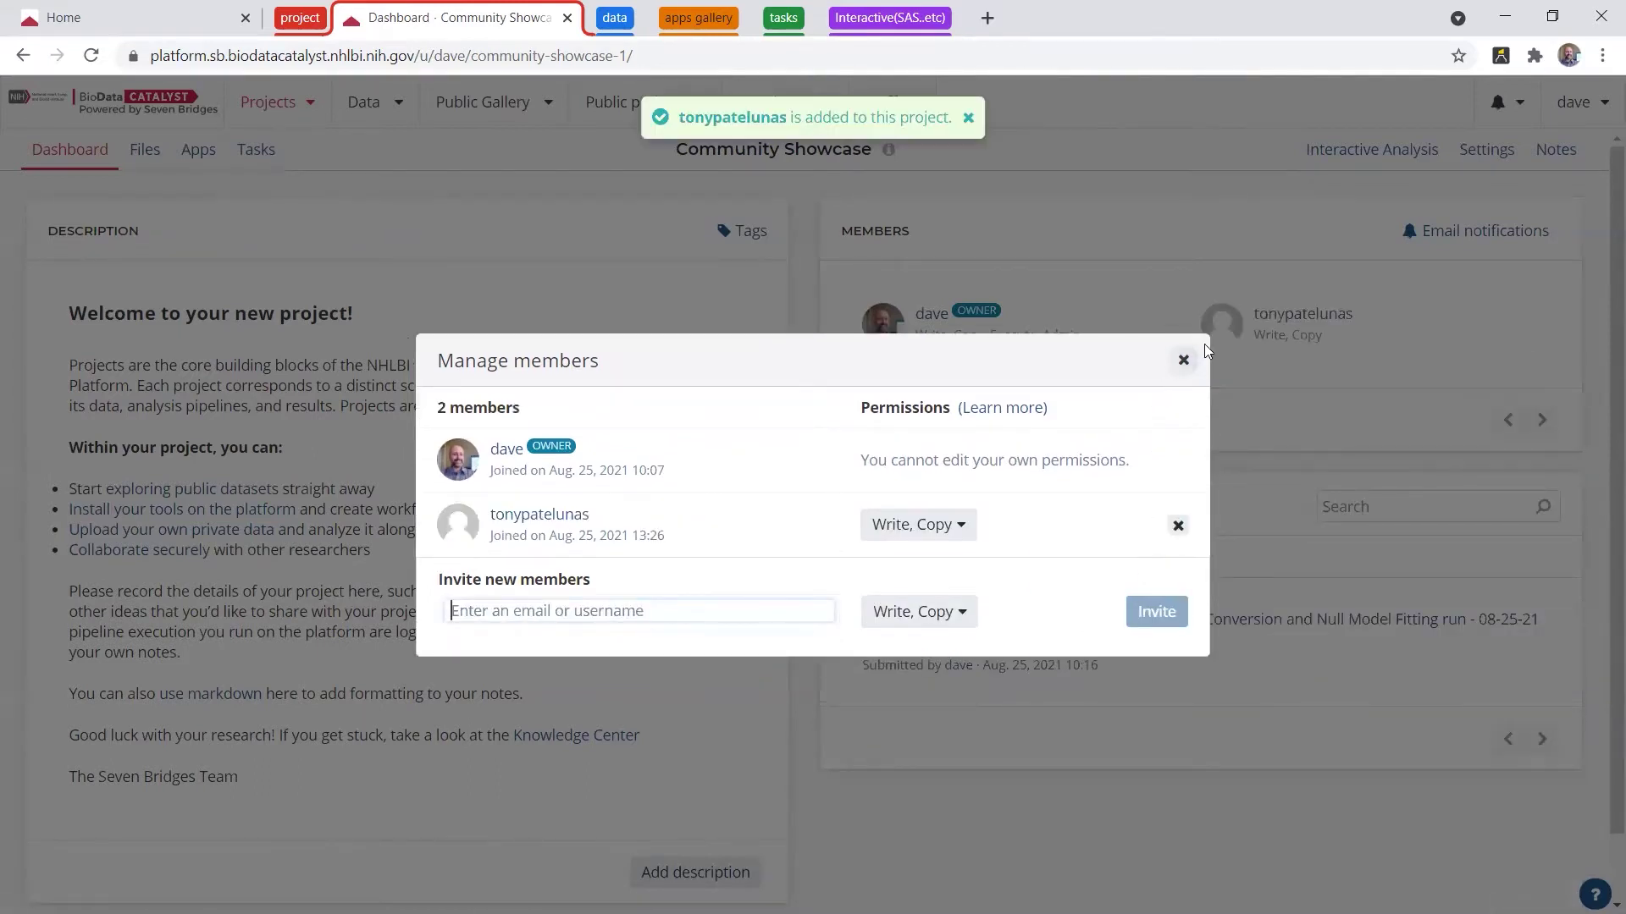
left_click(1183, 361)
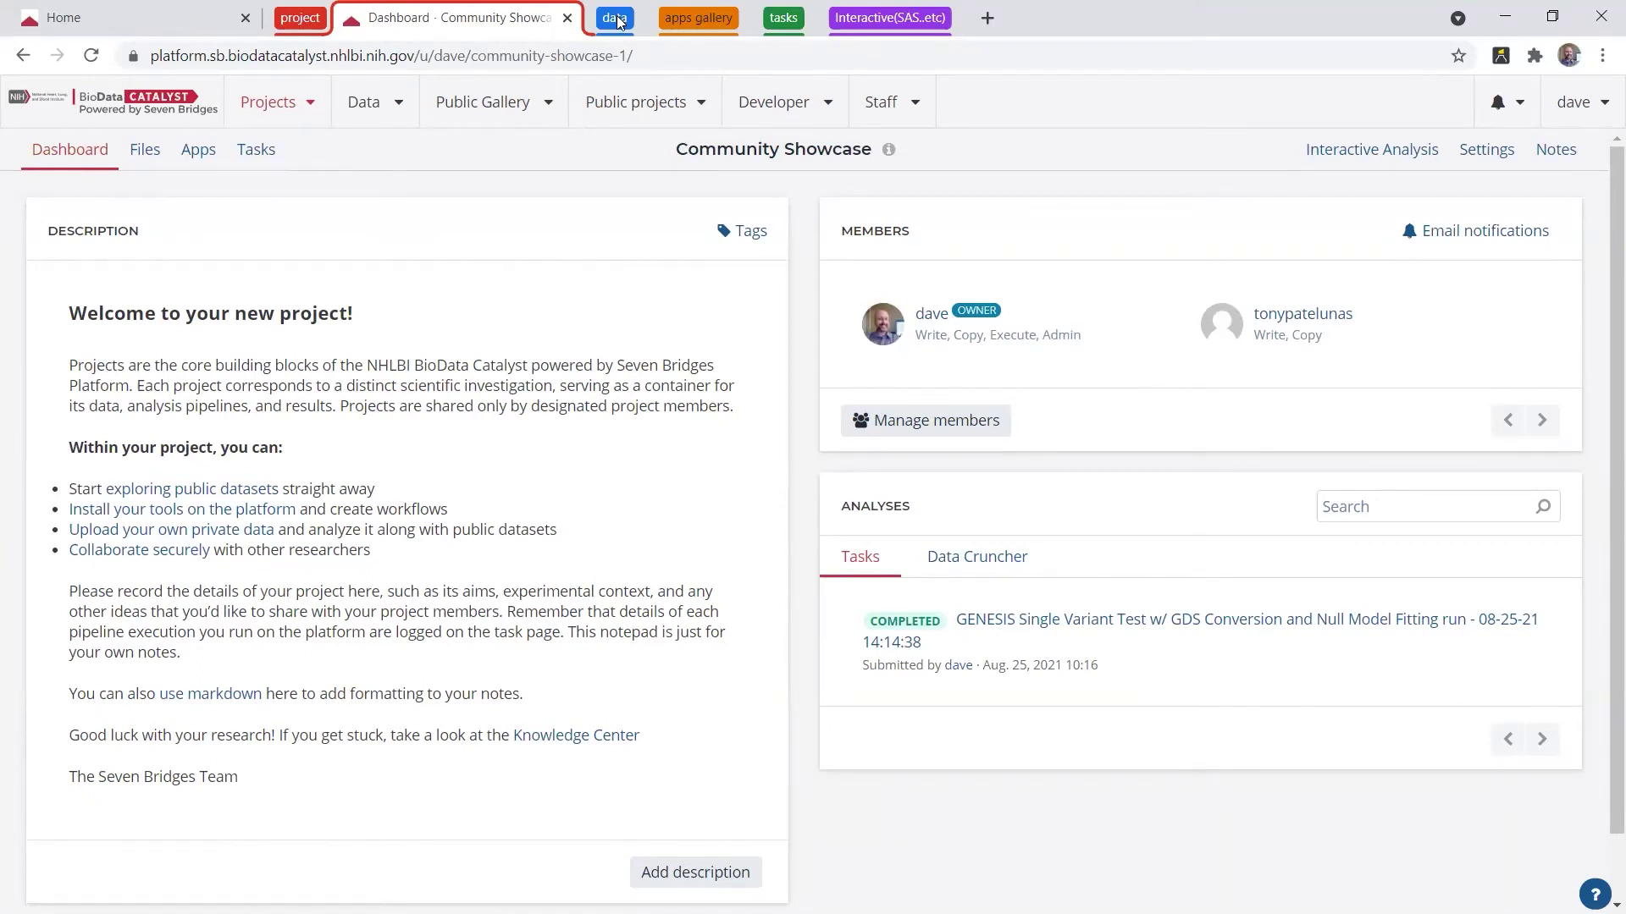
Go to the dataset selection page and browse the available studies
left_click(618, 22)
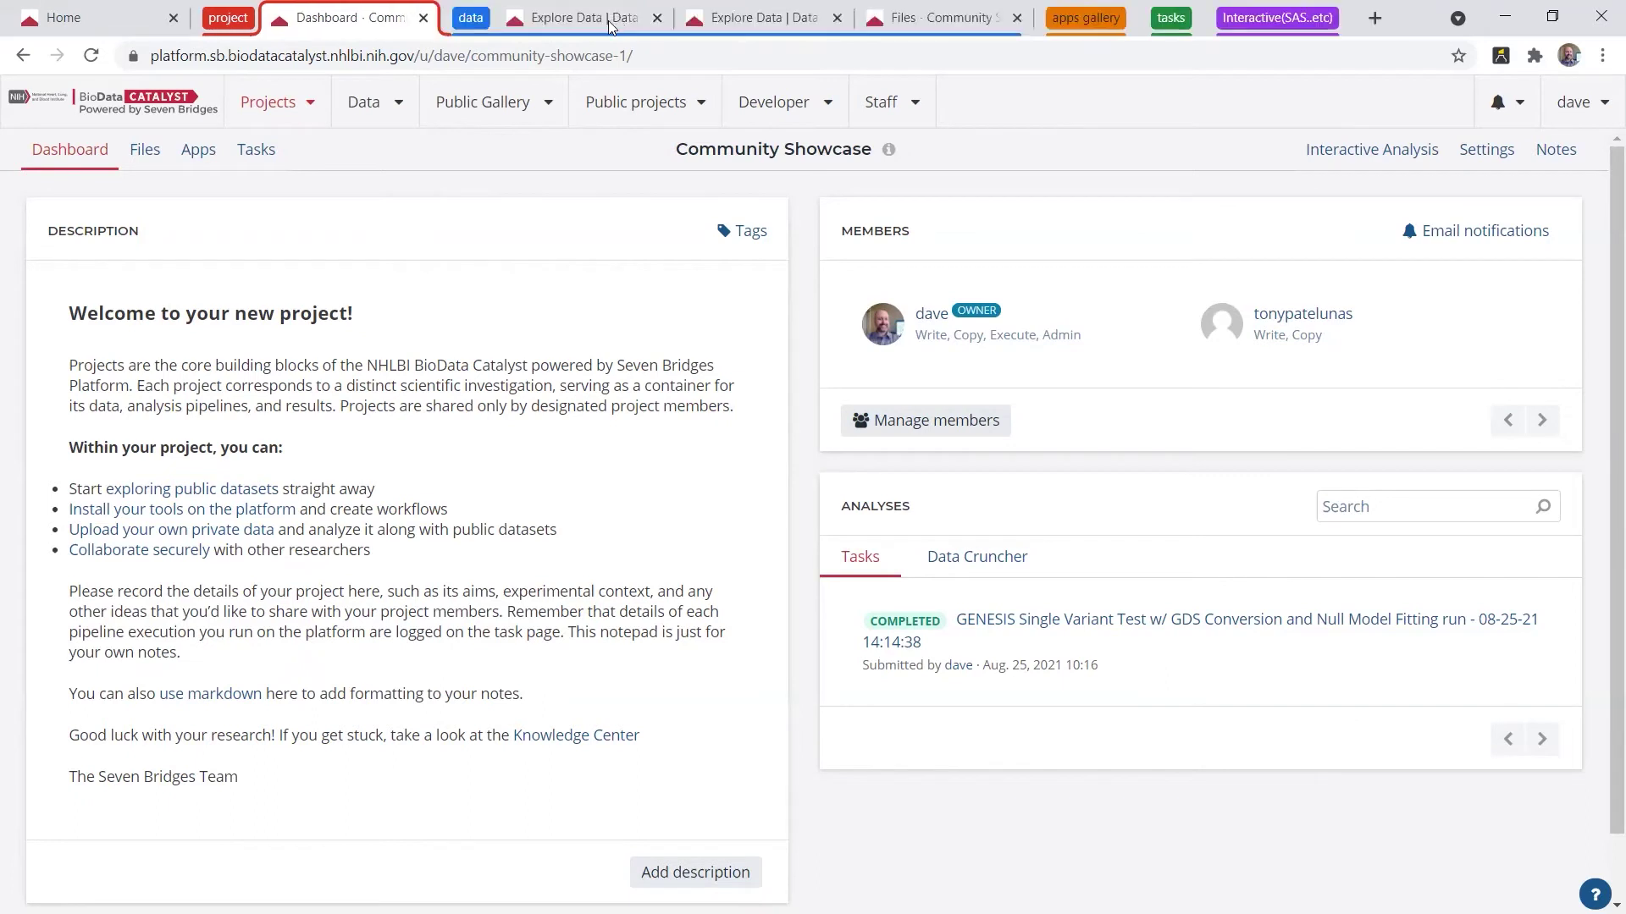
left_click(569, 22)
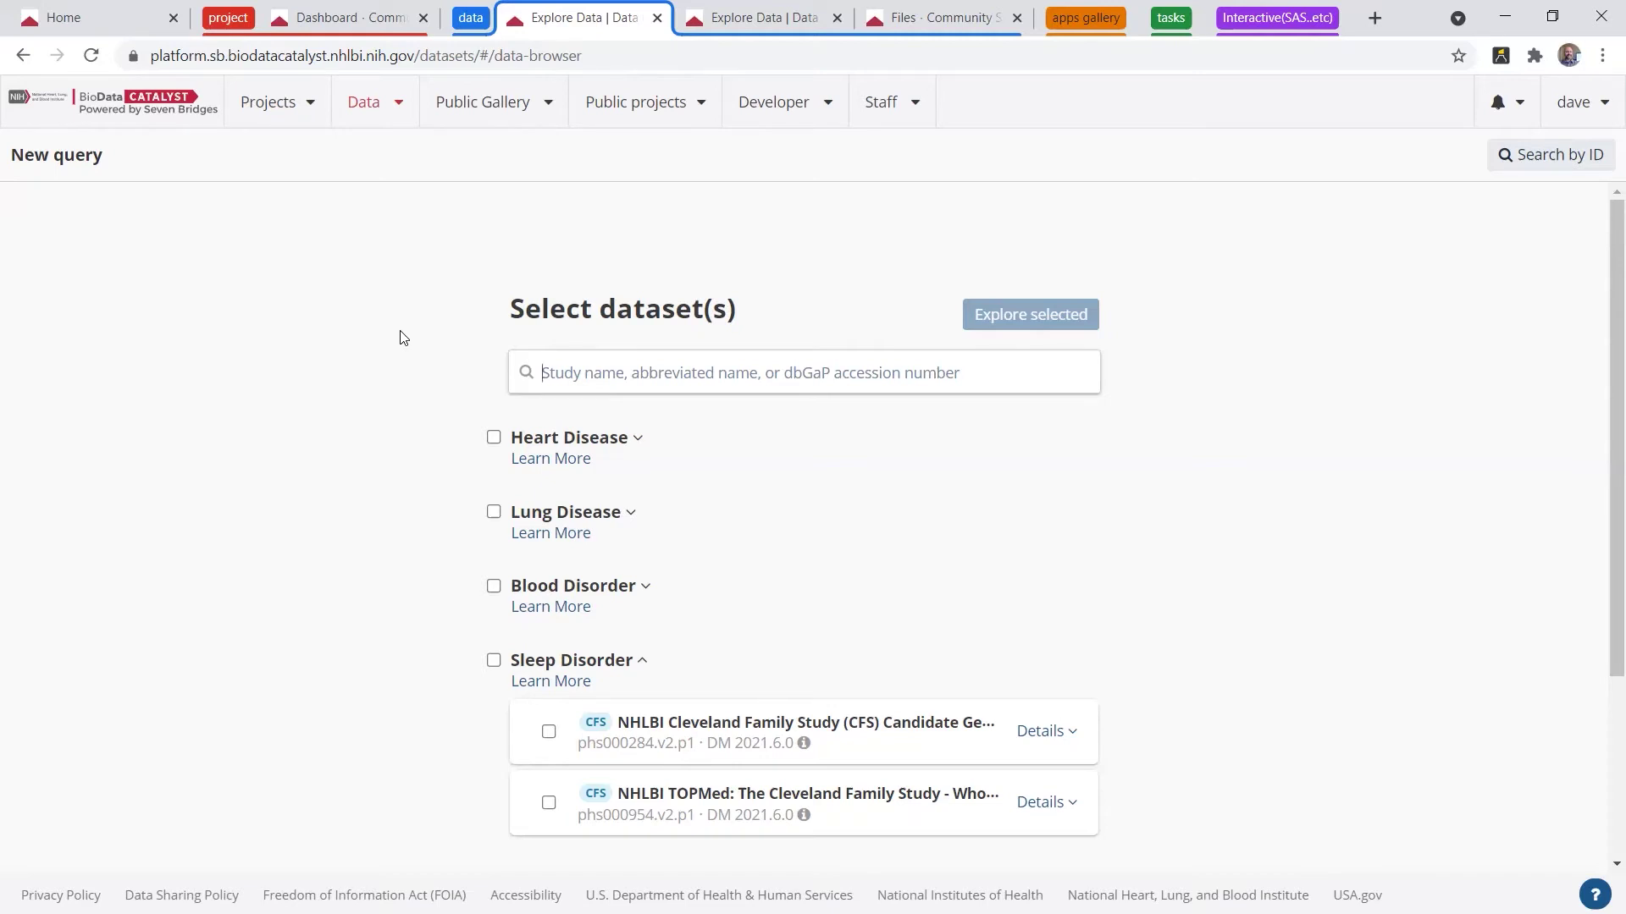
scroll(403, 337, "down", 2)
scroll(403, 337, "down", 1)
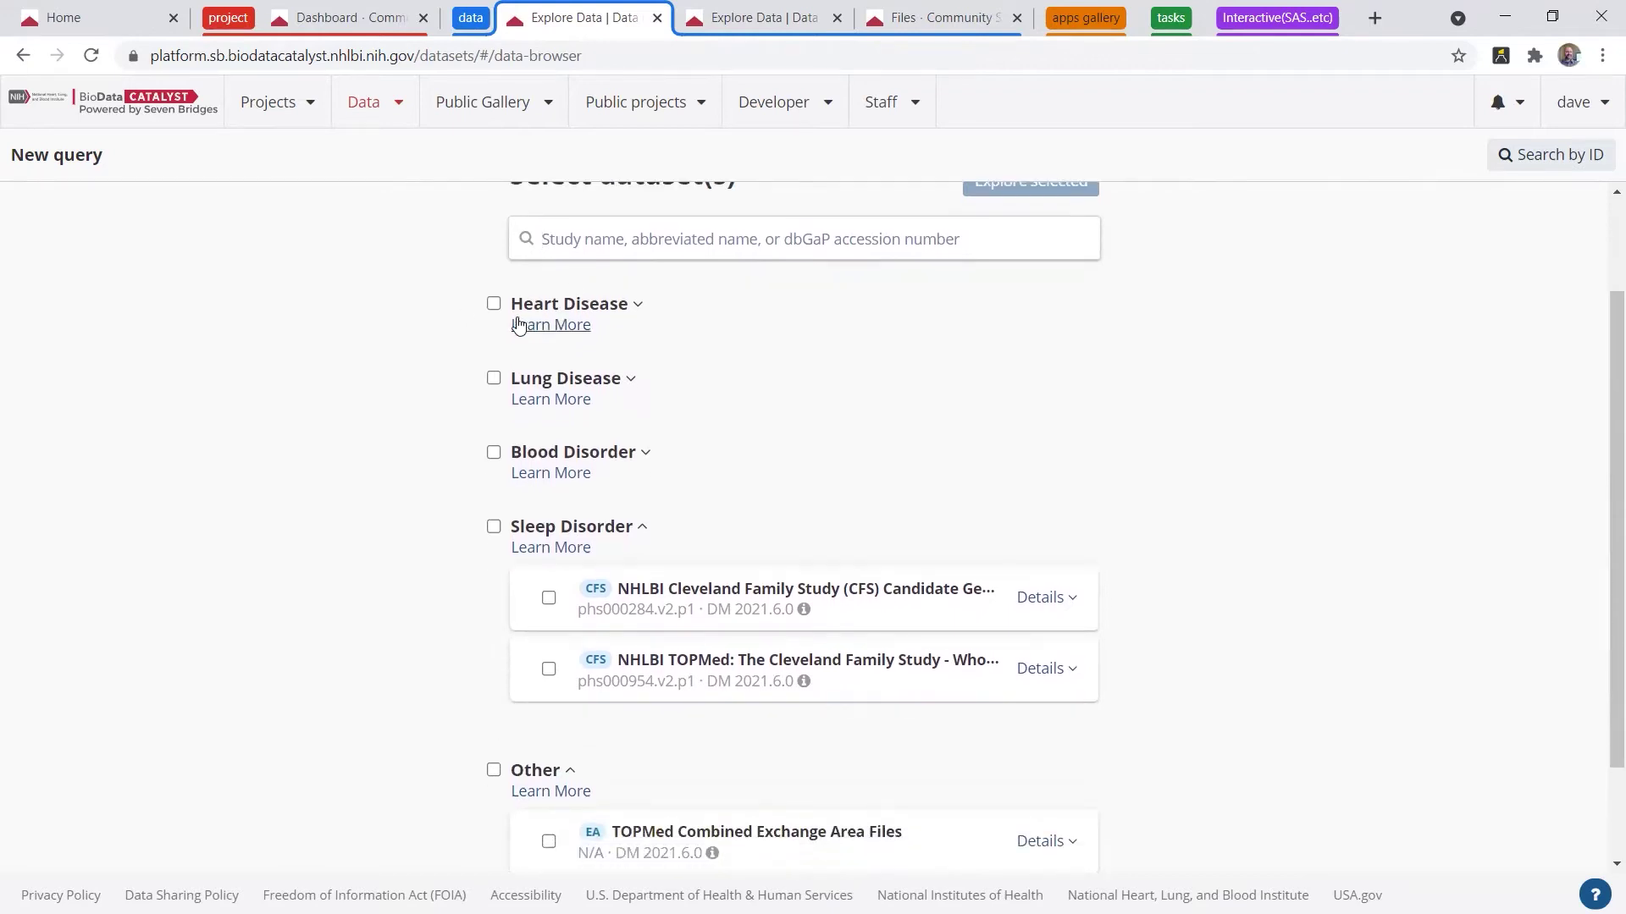
scroll(515, 542, "down", 2)
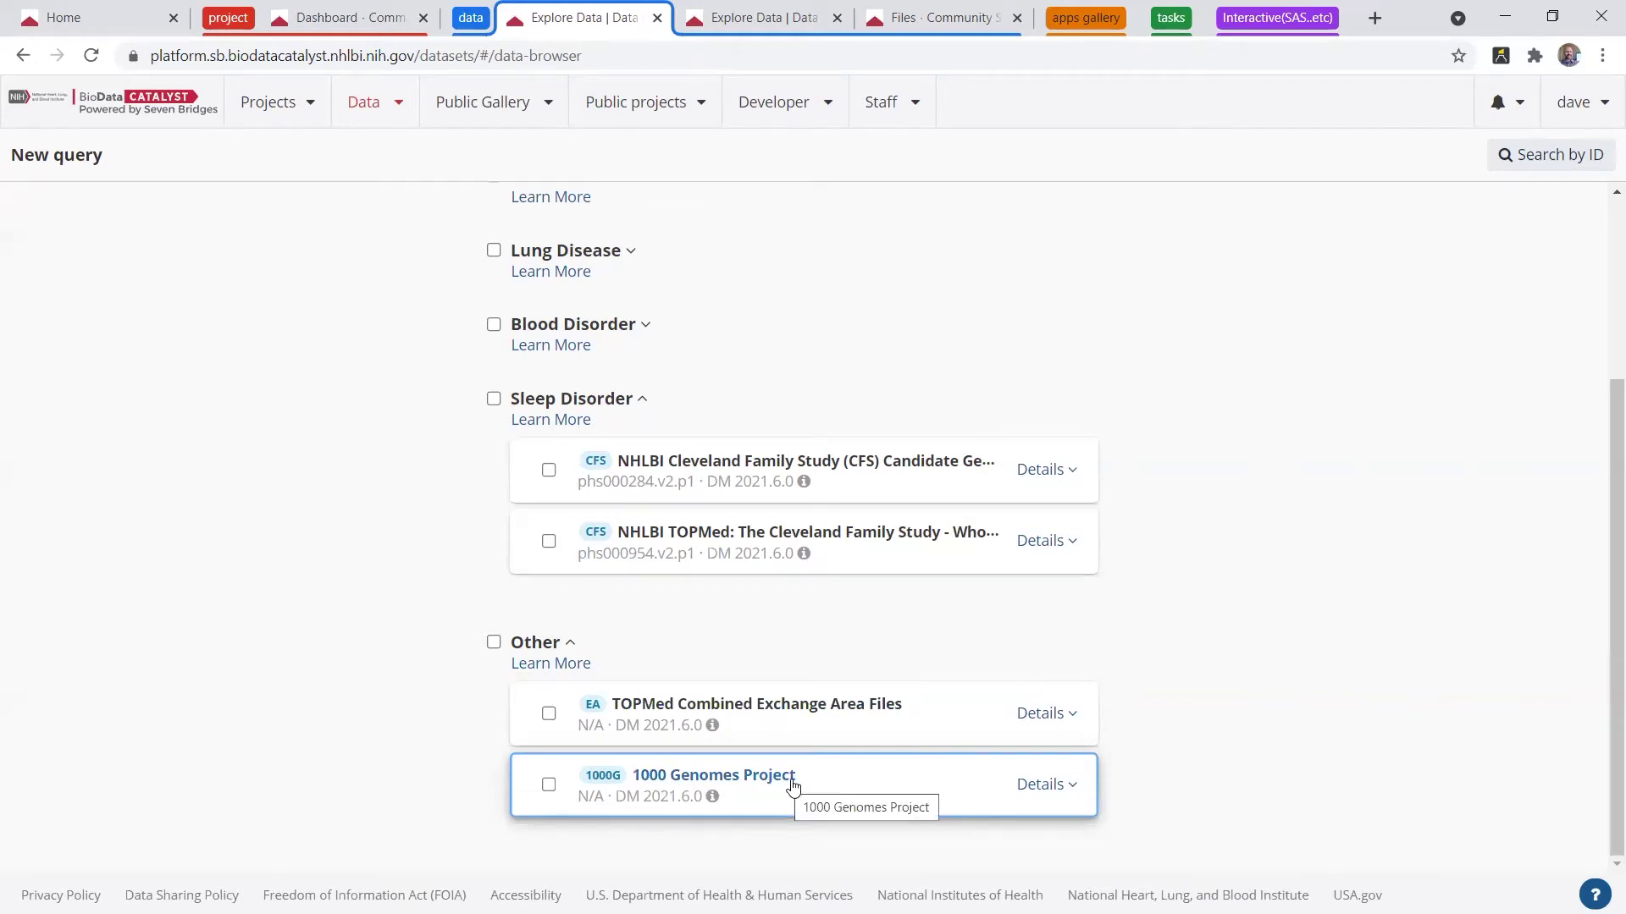
scroll(760, 812, "up", 3)
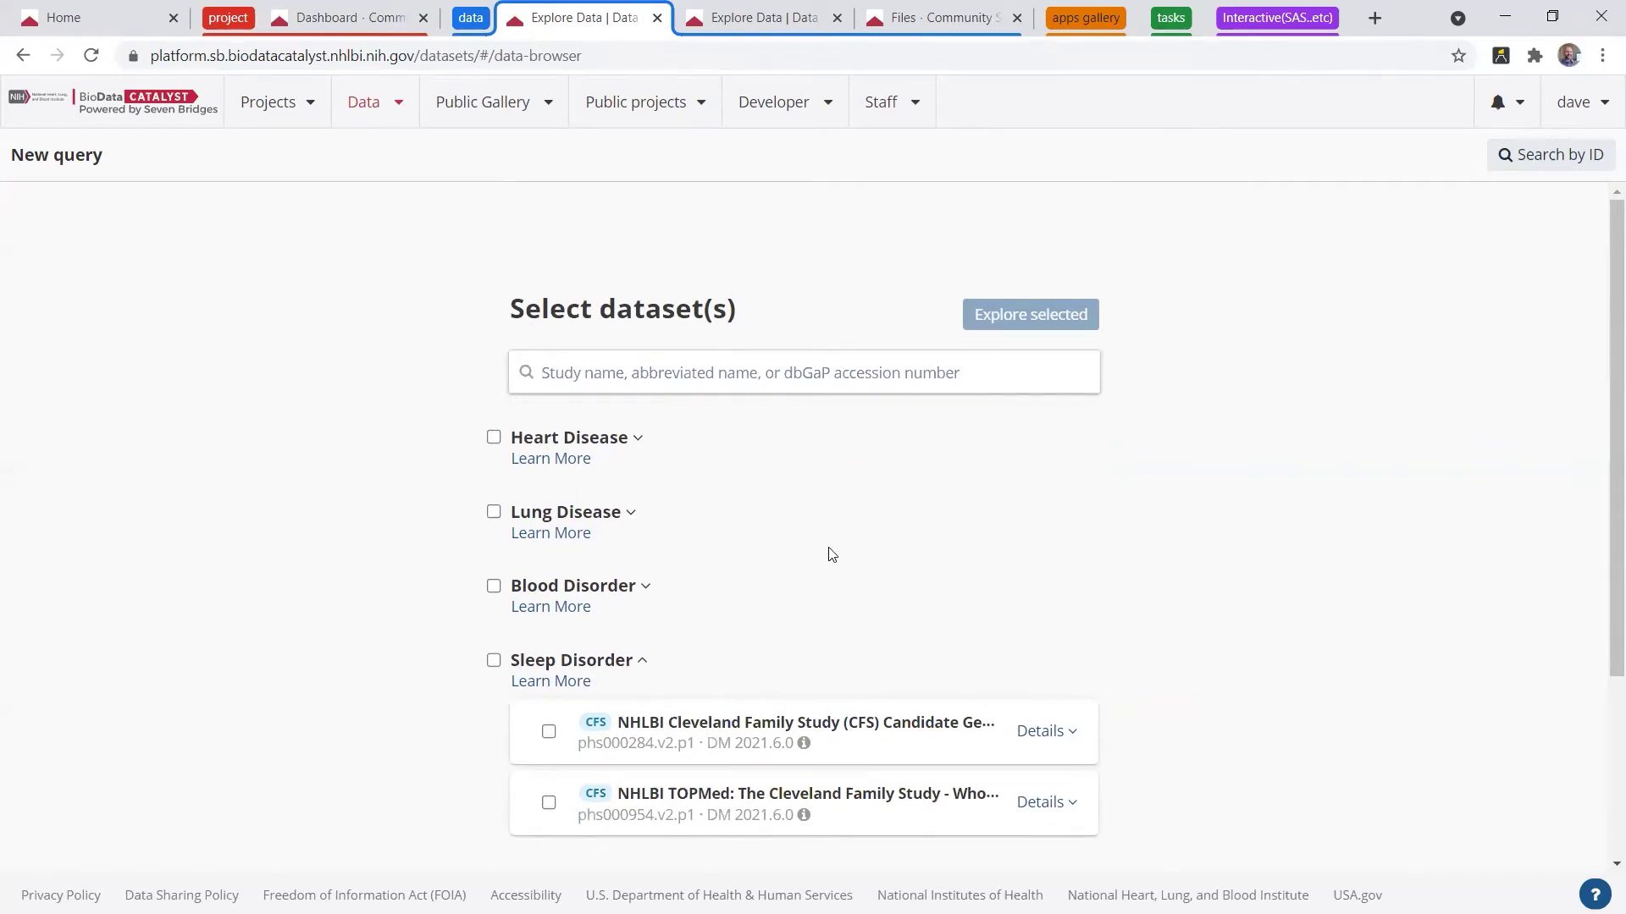
Search 'framin', select the NHLBI TOPMed Framingham dataset, and view its 3,777-file VCF query
left_click(732, 356)
type("f")
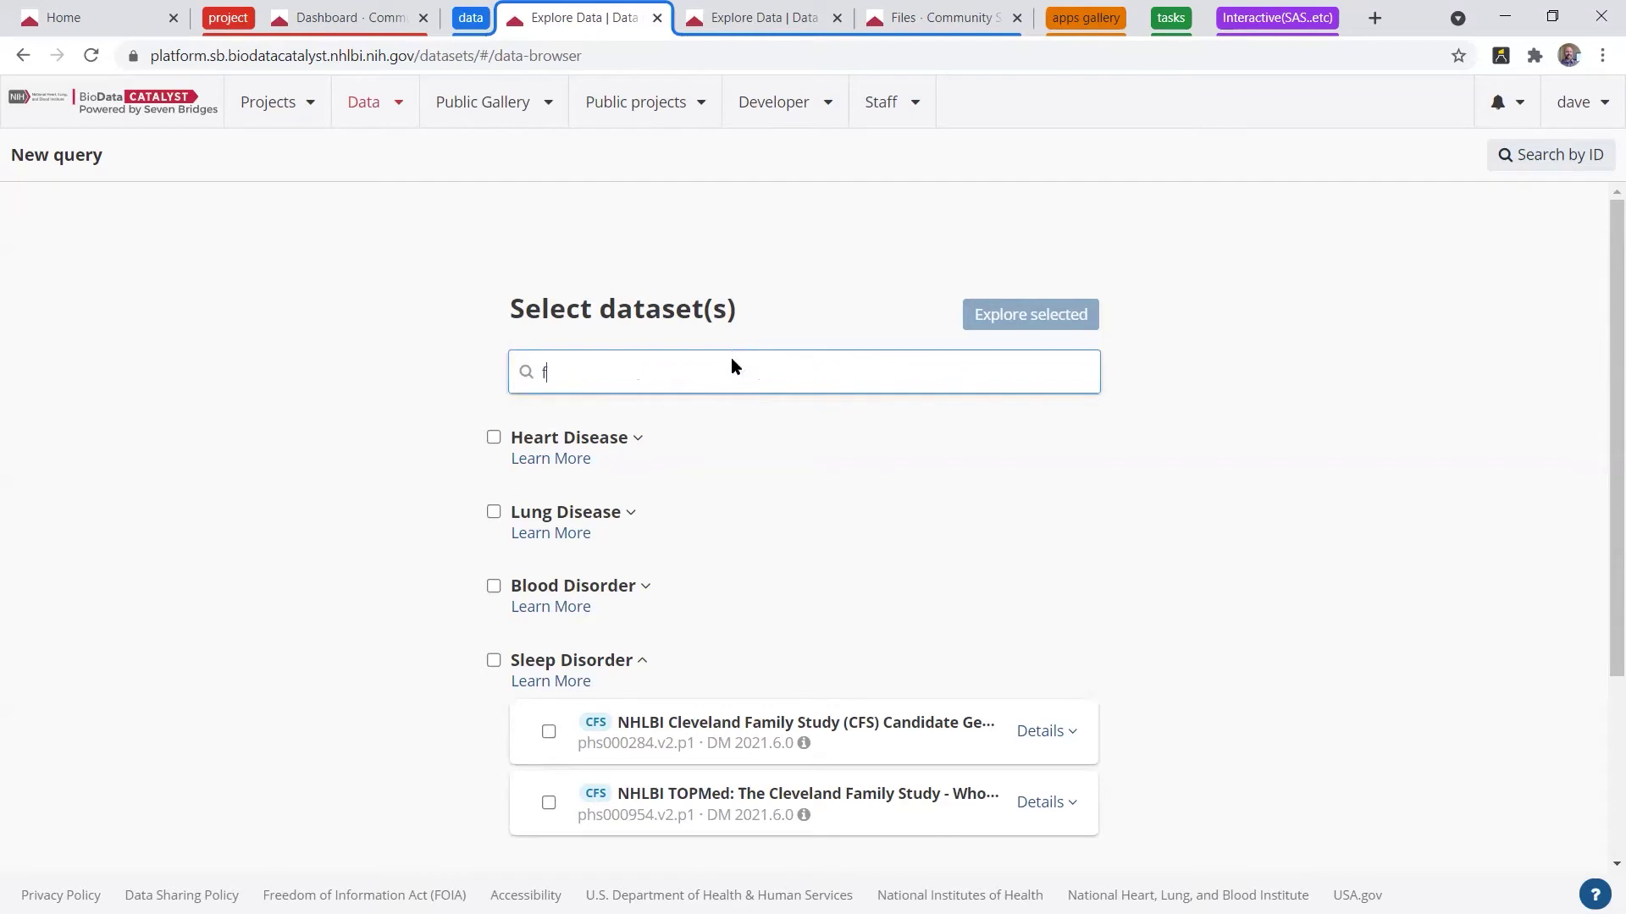
type("ramin")
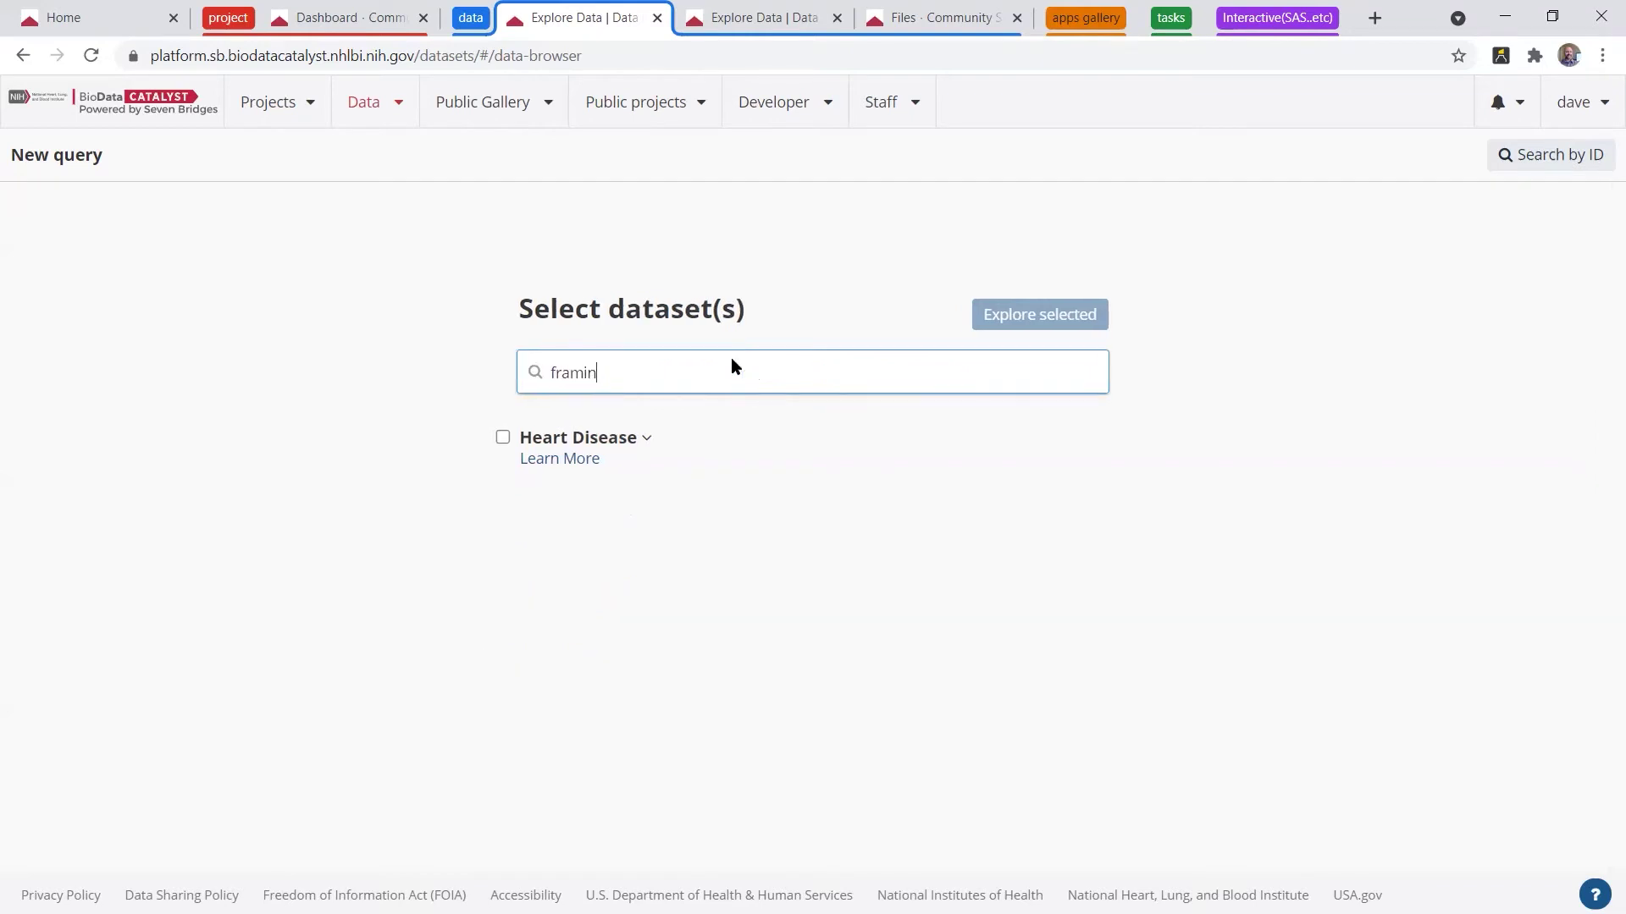
left_click(641, 438)
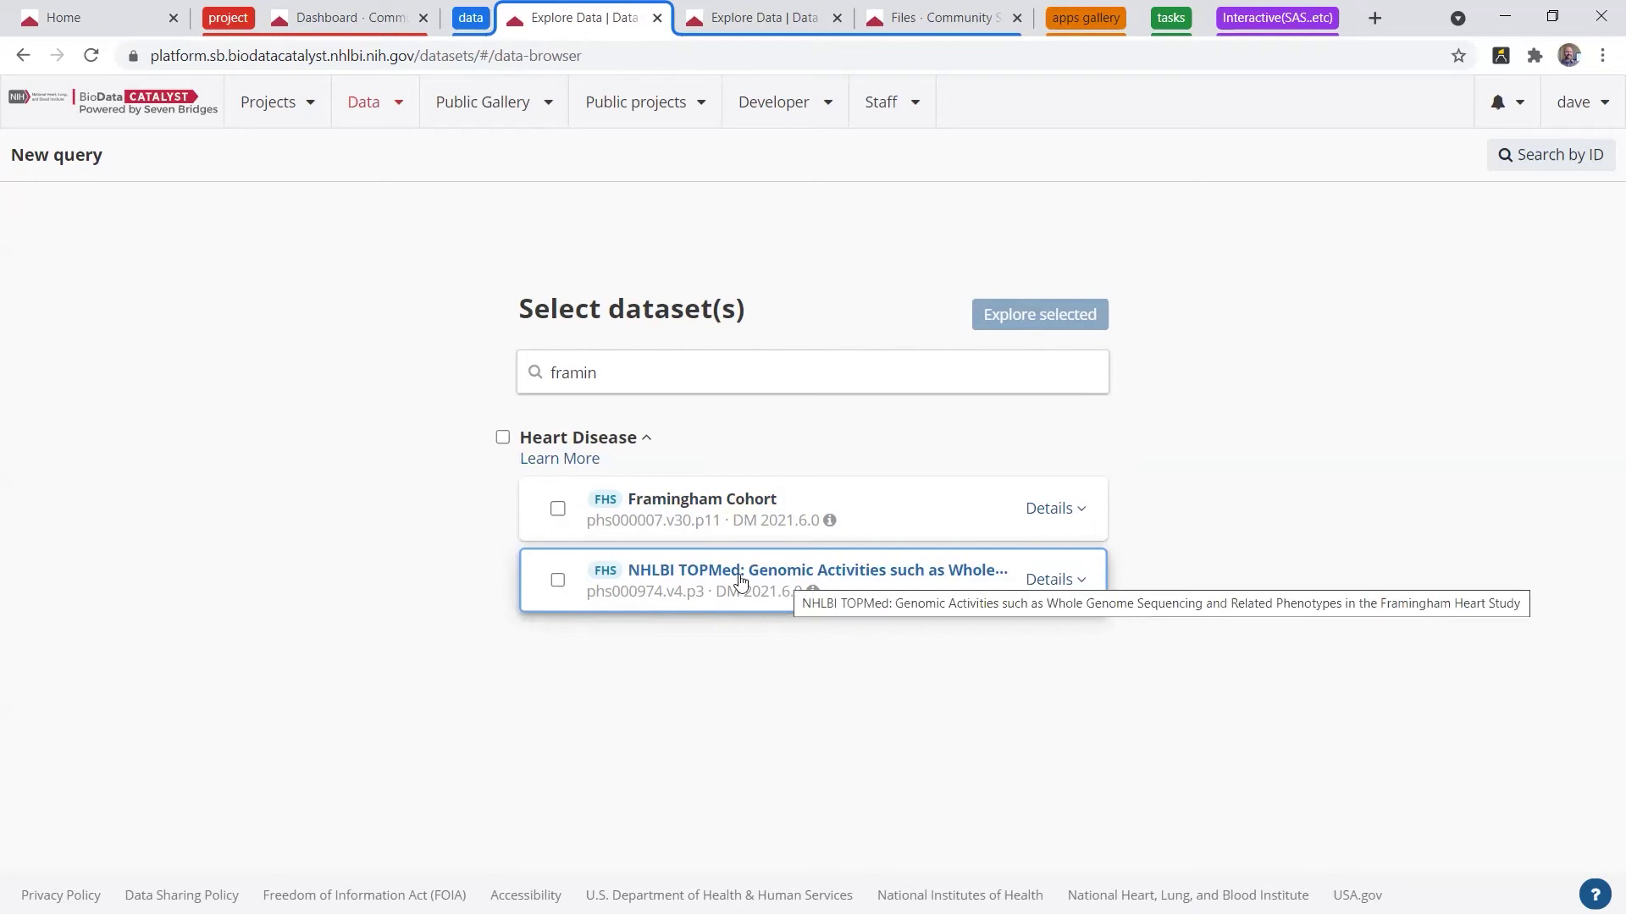
left_click(557, 581)
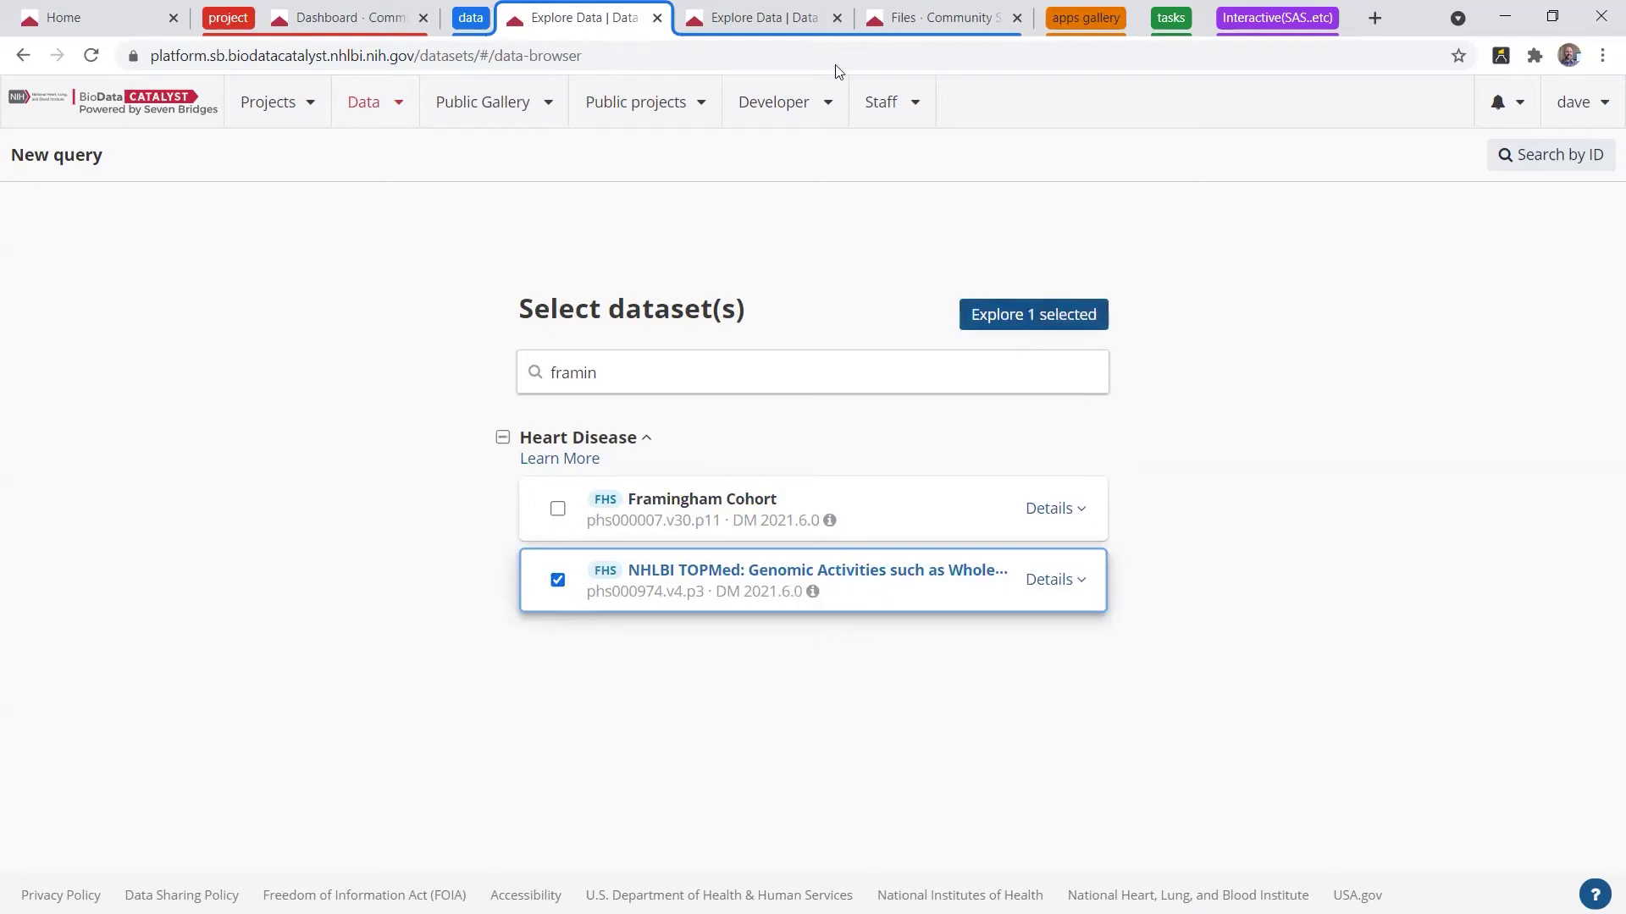
left_click(773, 23)
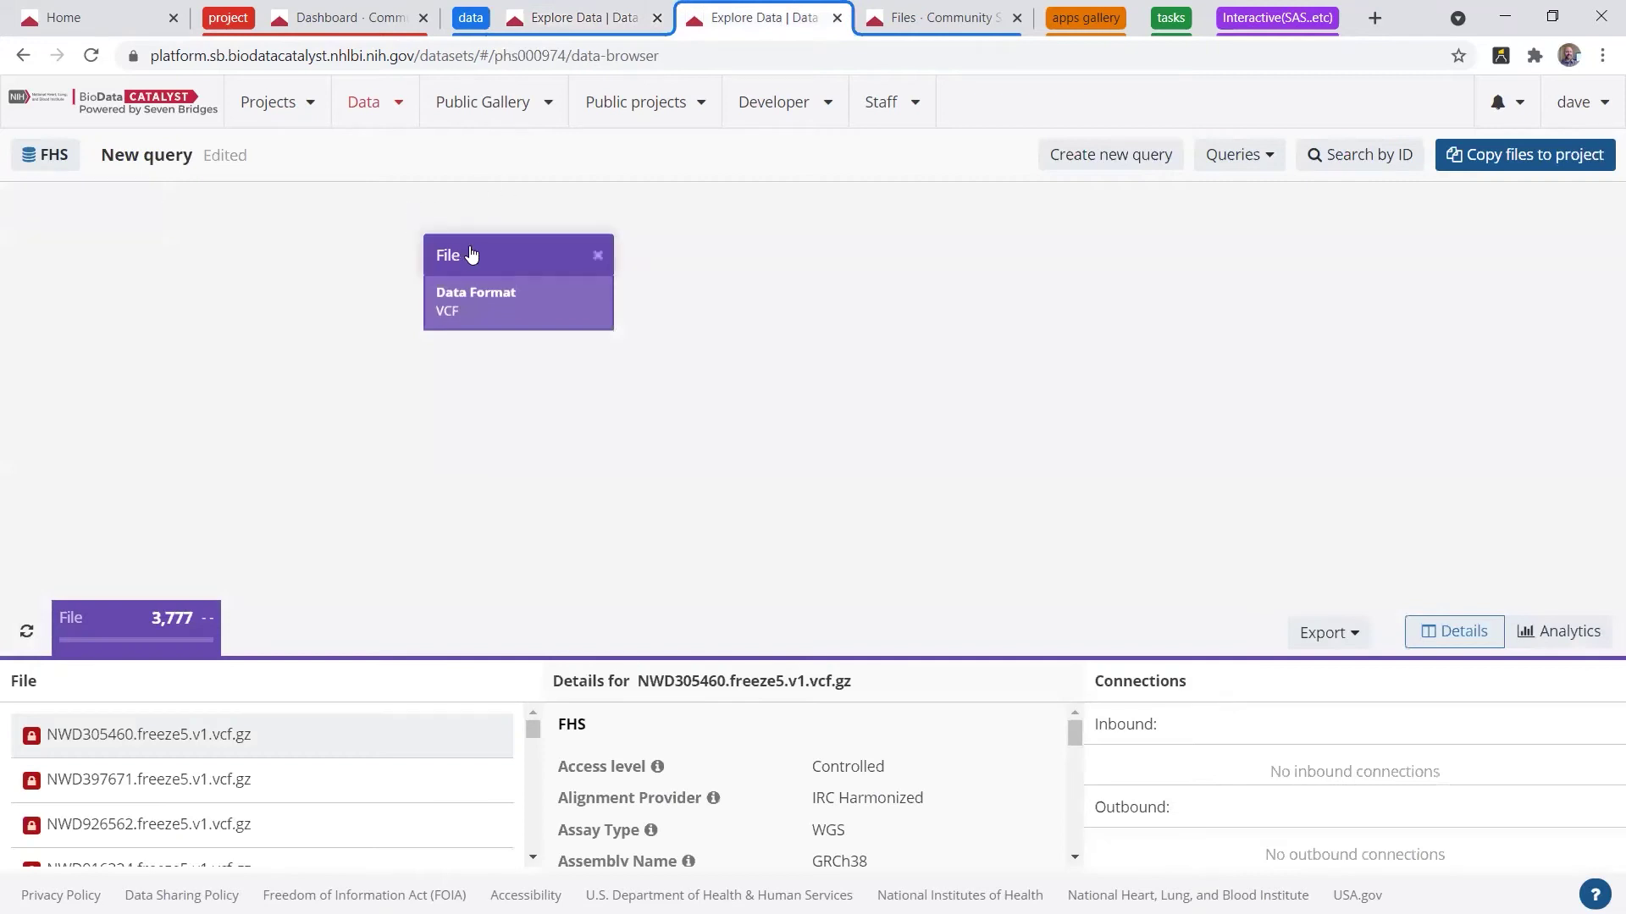
Filter the VCF query's File node to the freeze8 release
left_click_drag(471, 254, 364, 292)
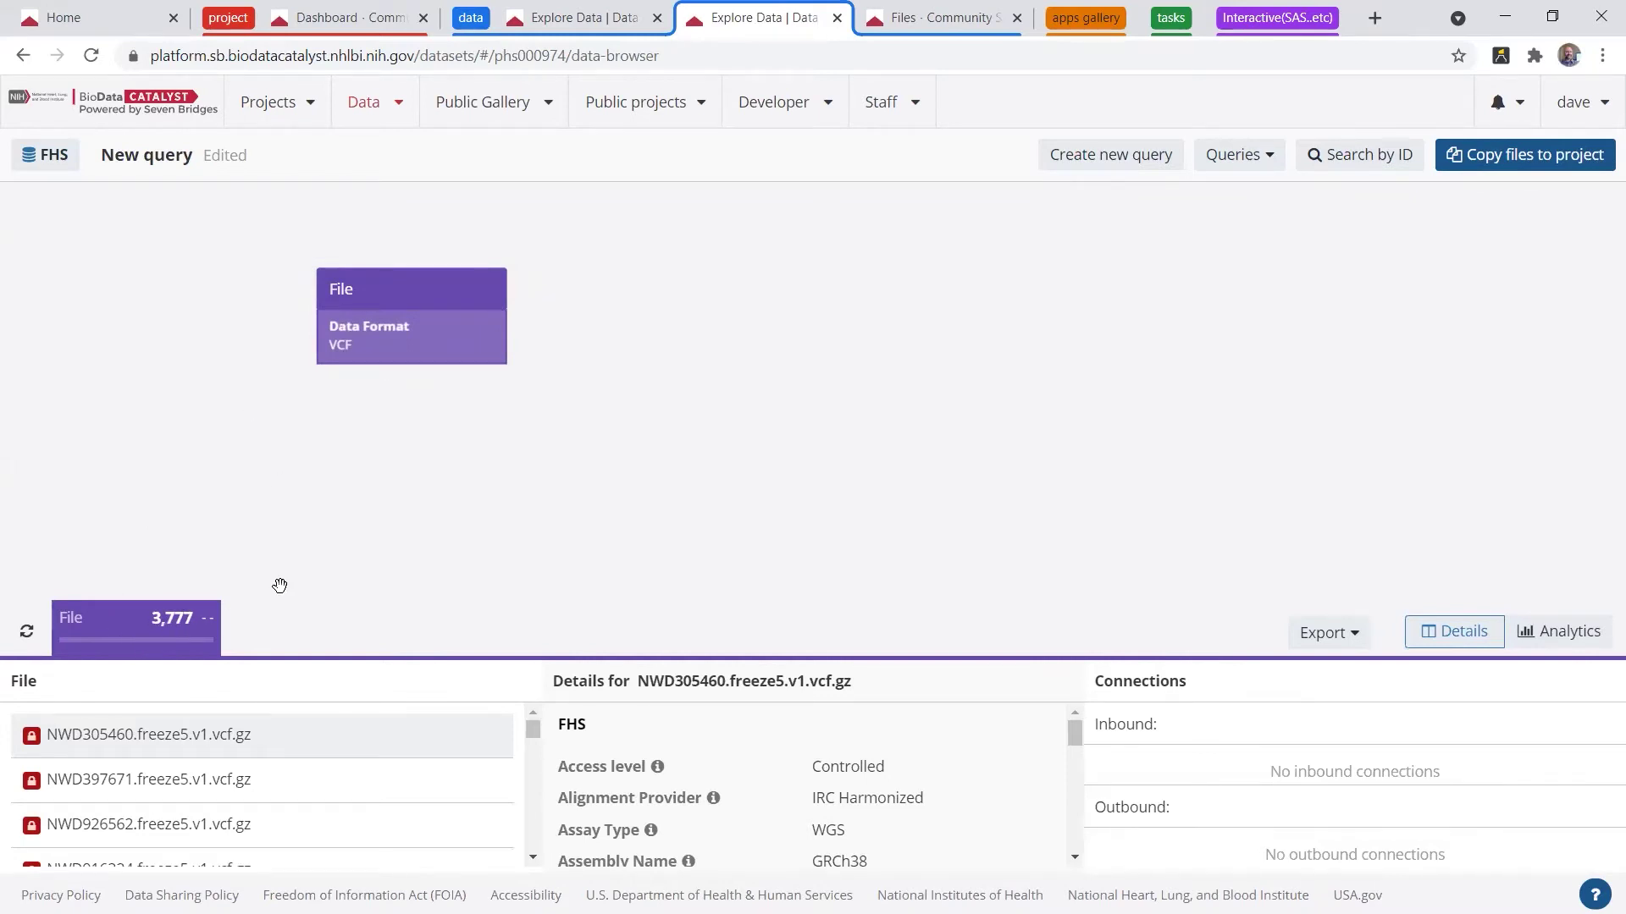
left_click(433, 340)
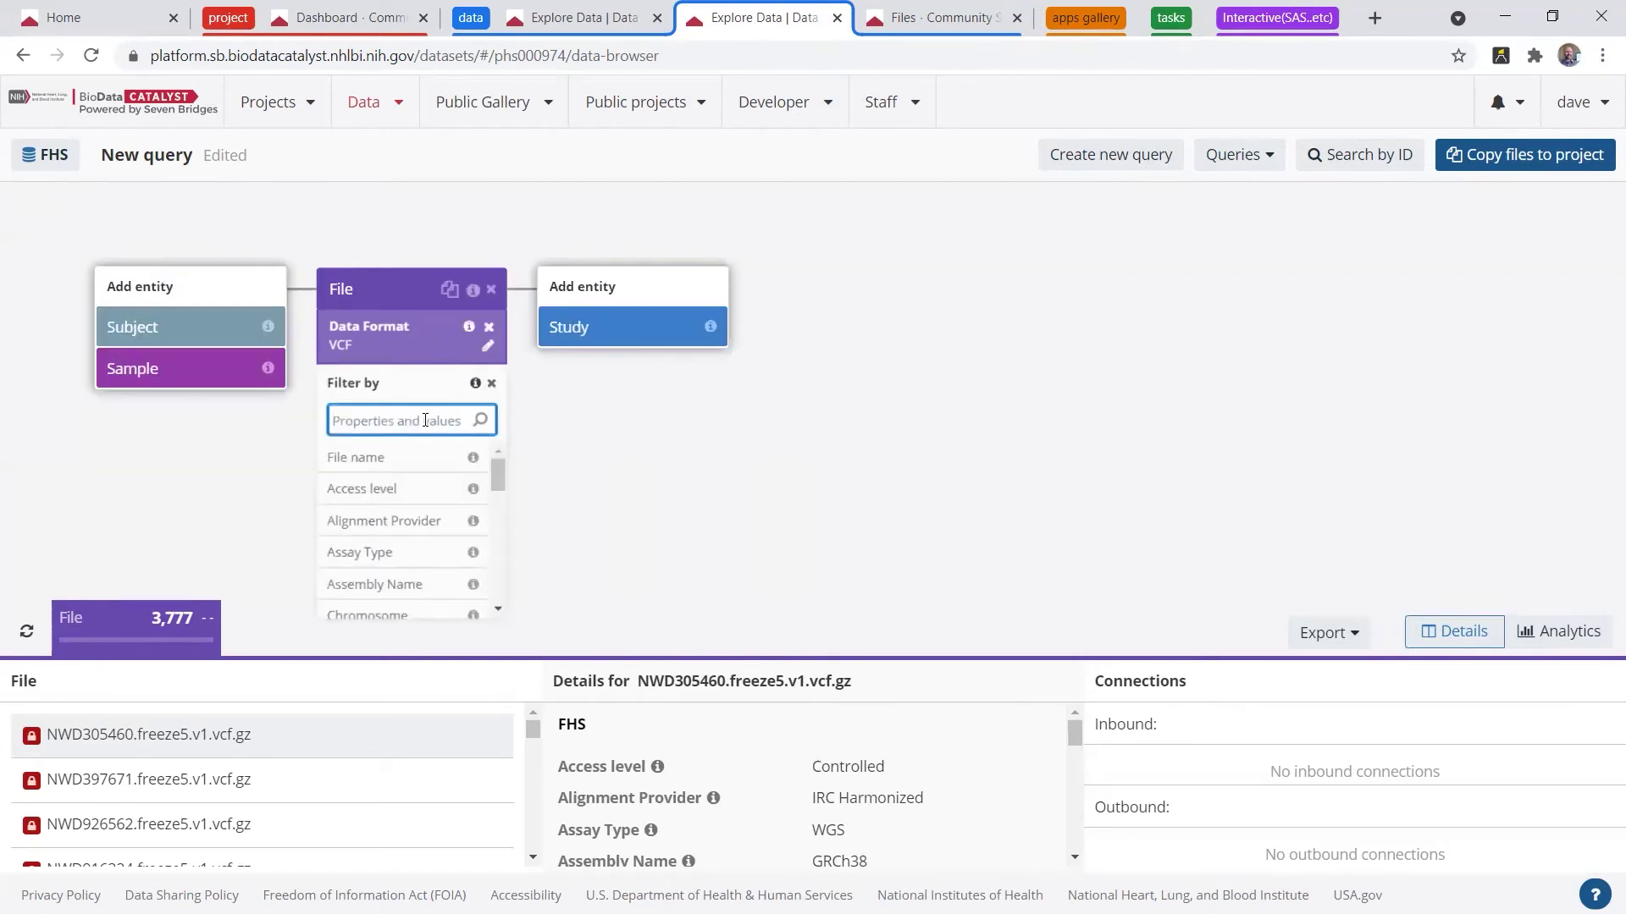
type("freez")
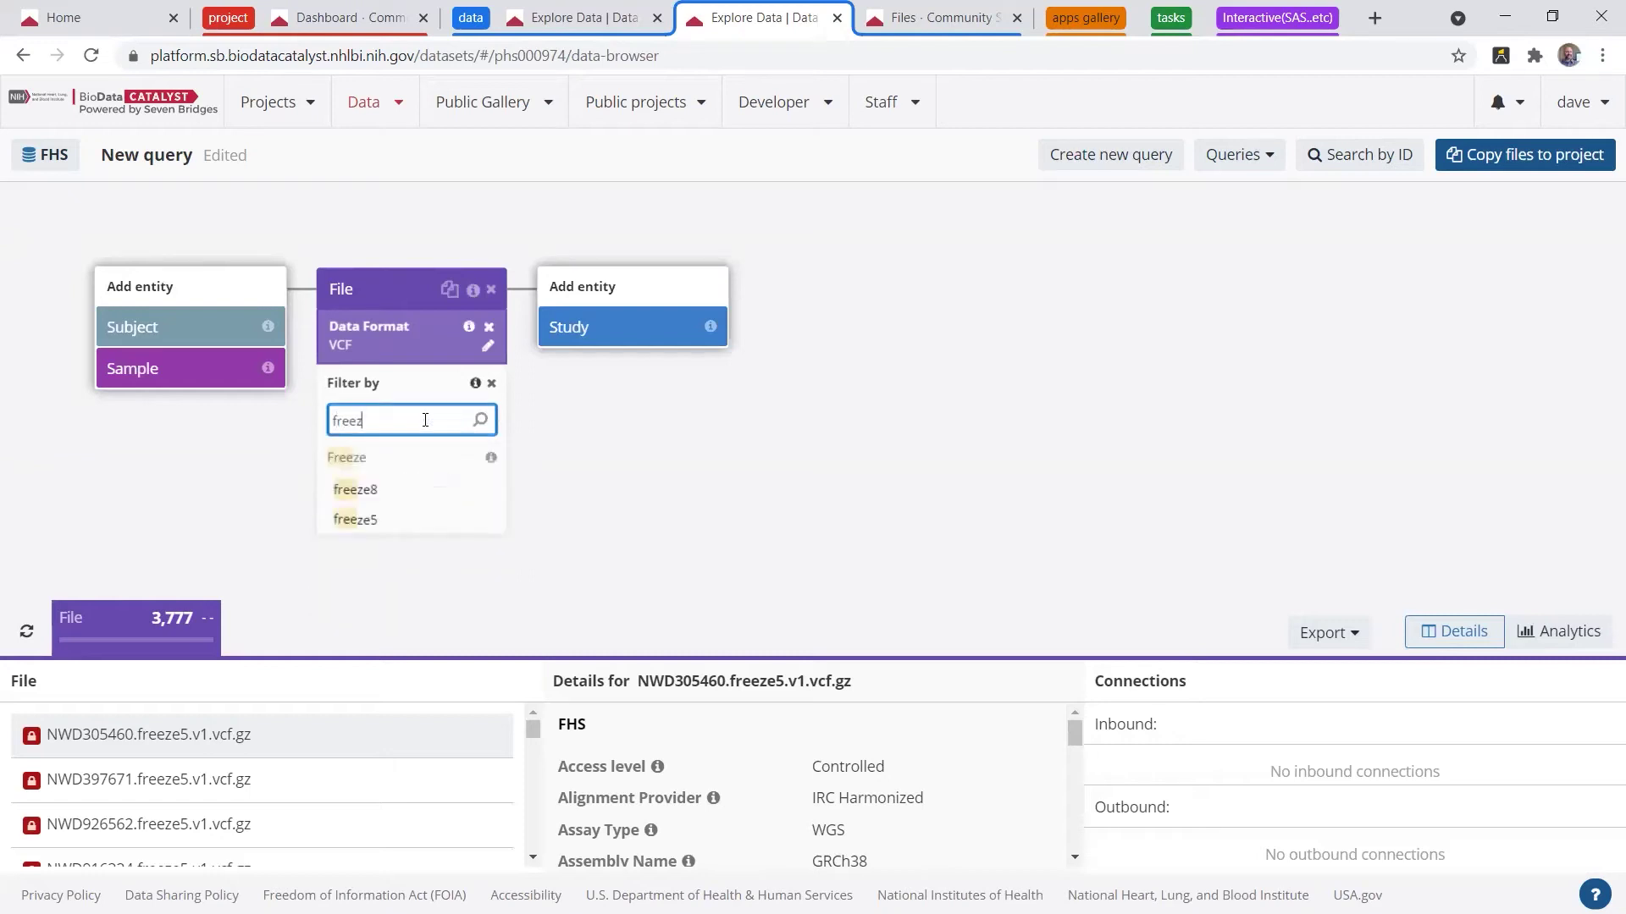
type("e8")
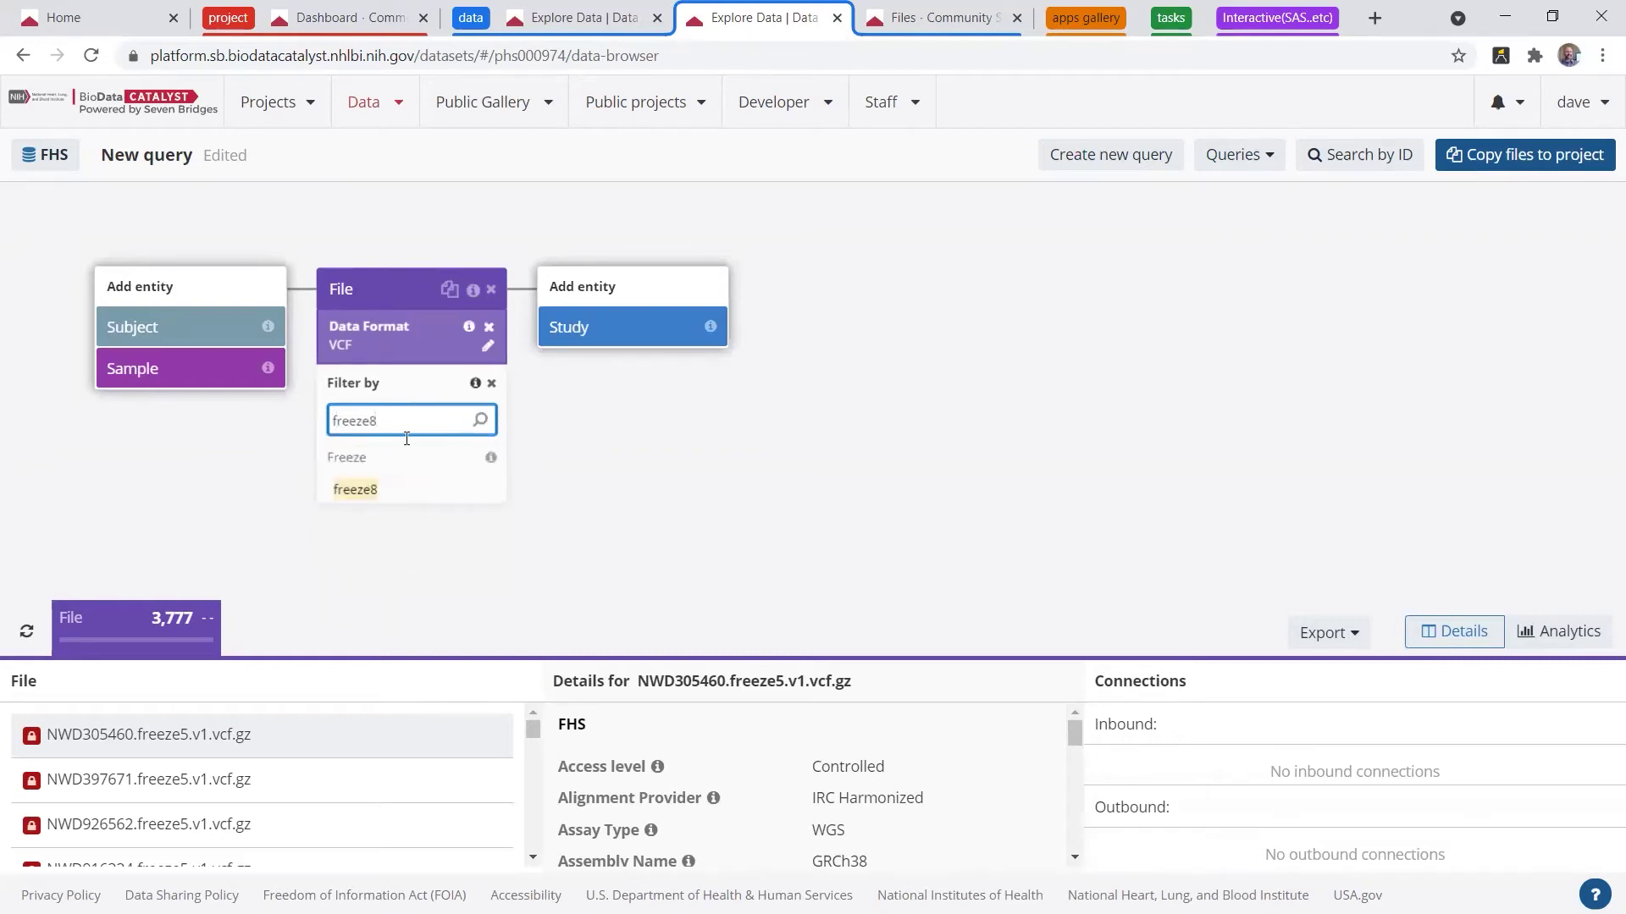
left_click(377, 488)
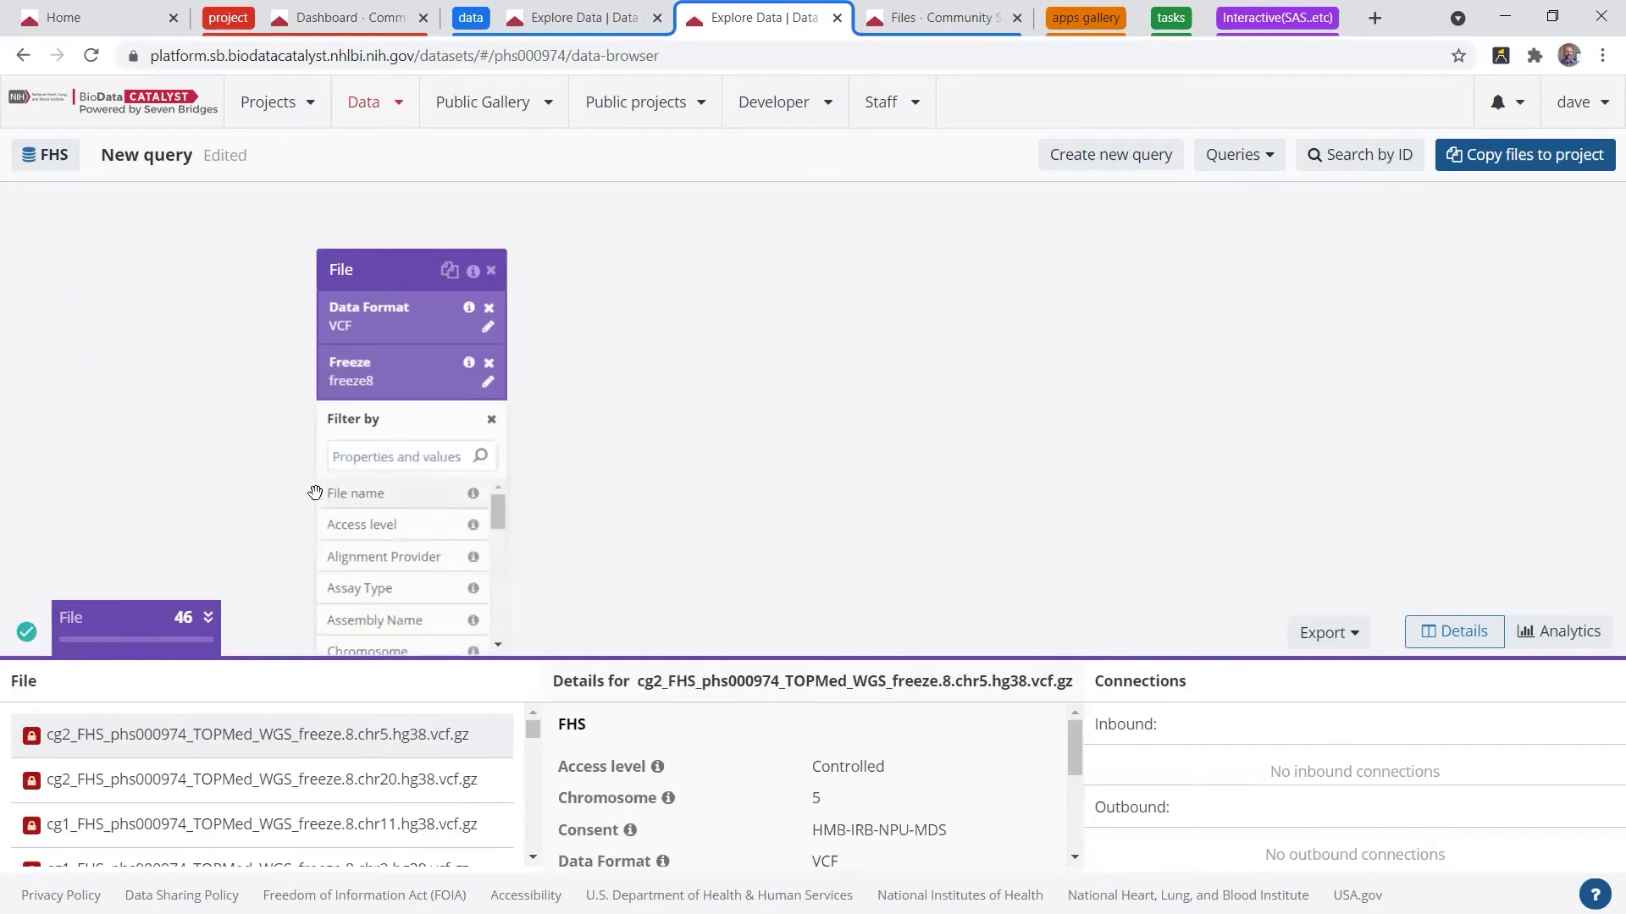
Add an HMB-IRB-MDS consent filter for 23 files and start copying them to Community Showcase
left_click(389, 448)
type("c")
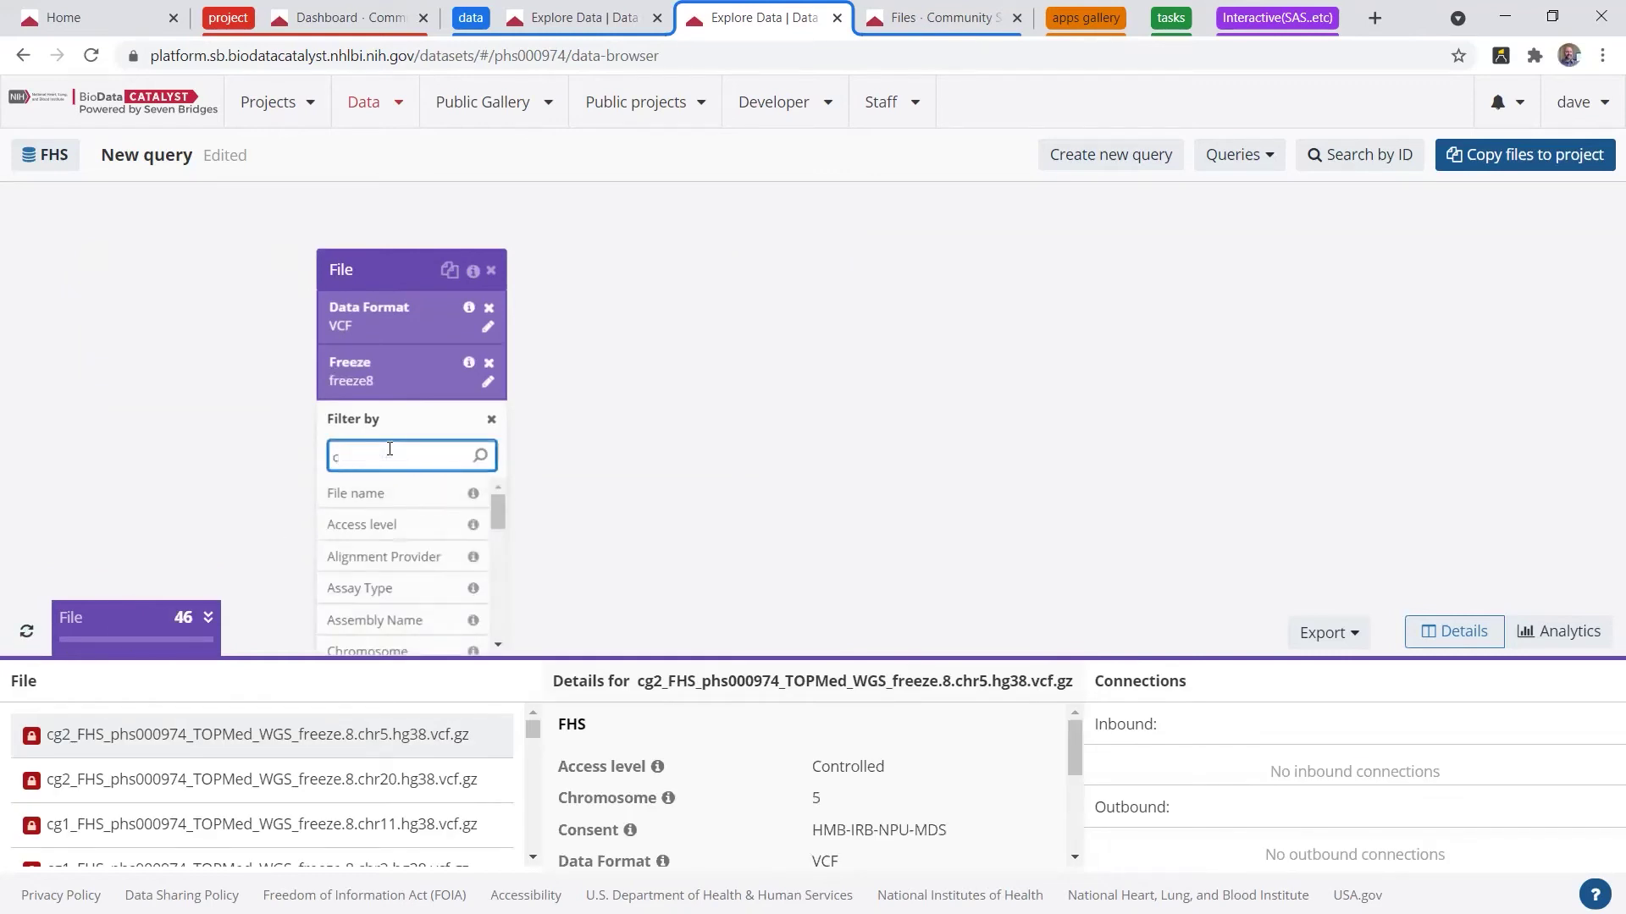
type("onsent")
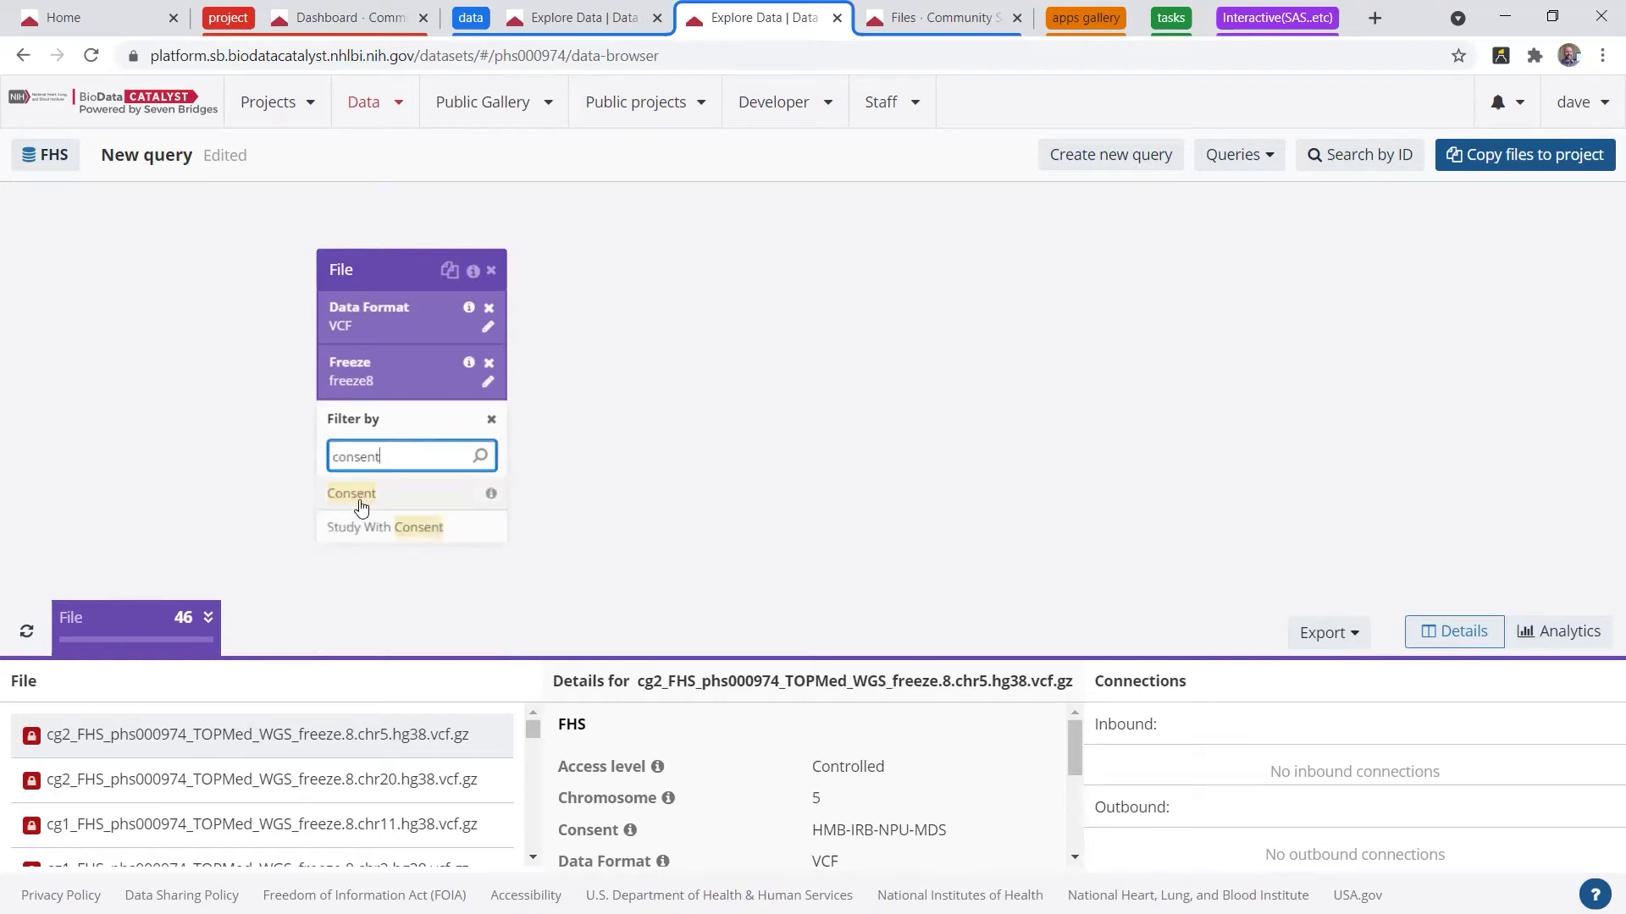
left_click(356, 500)
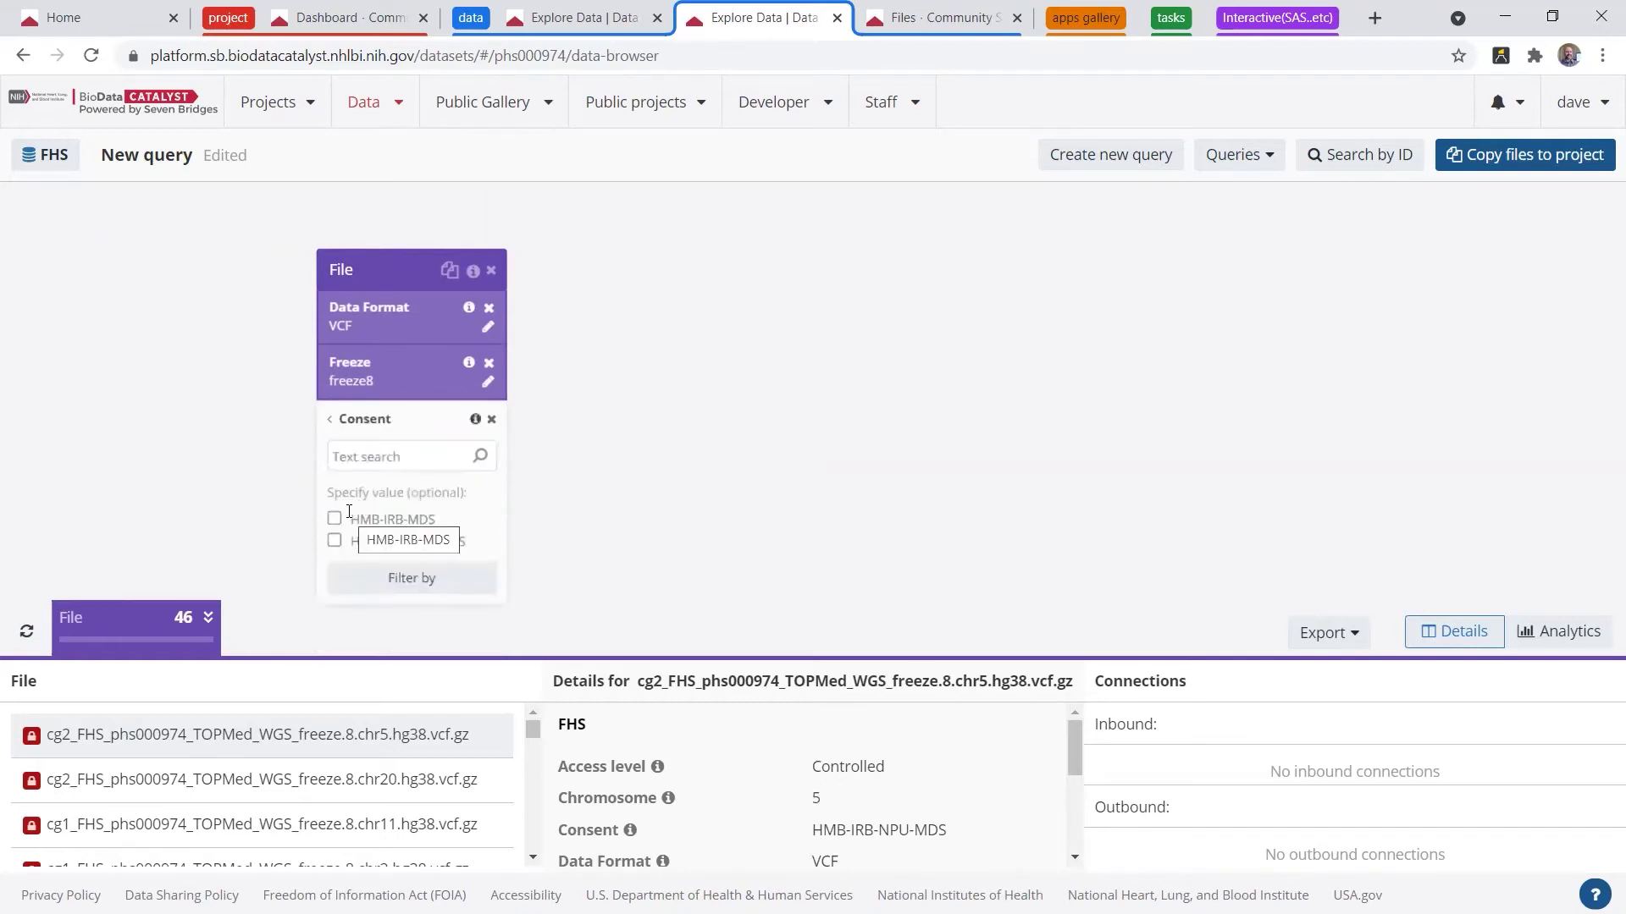
left_click(335, 520)
left_click(364, 577)
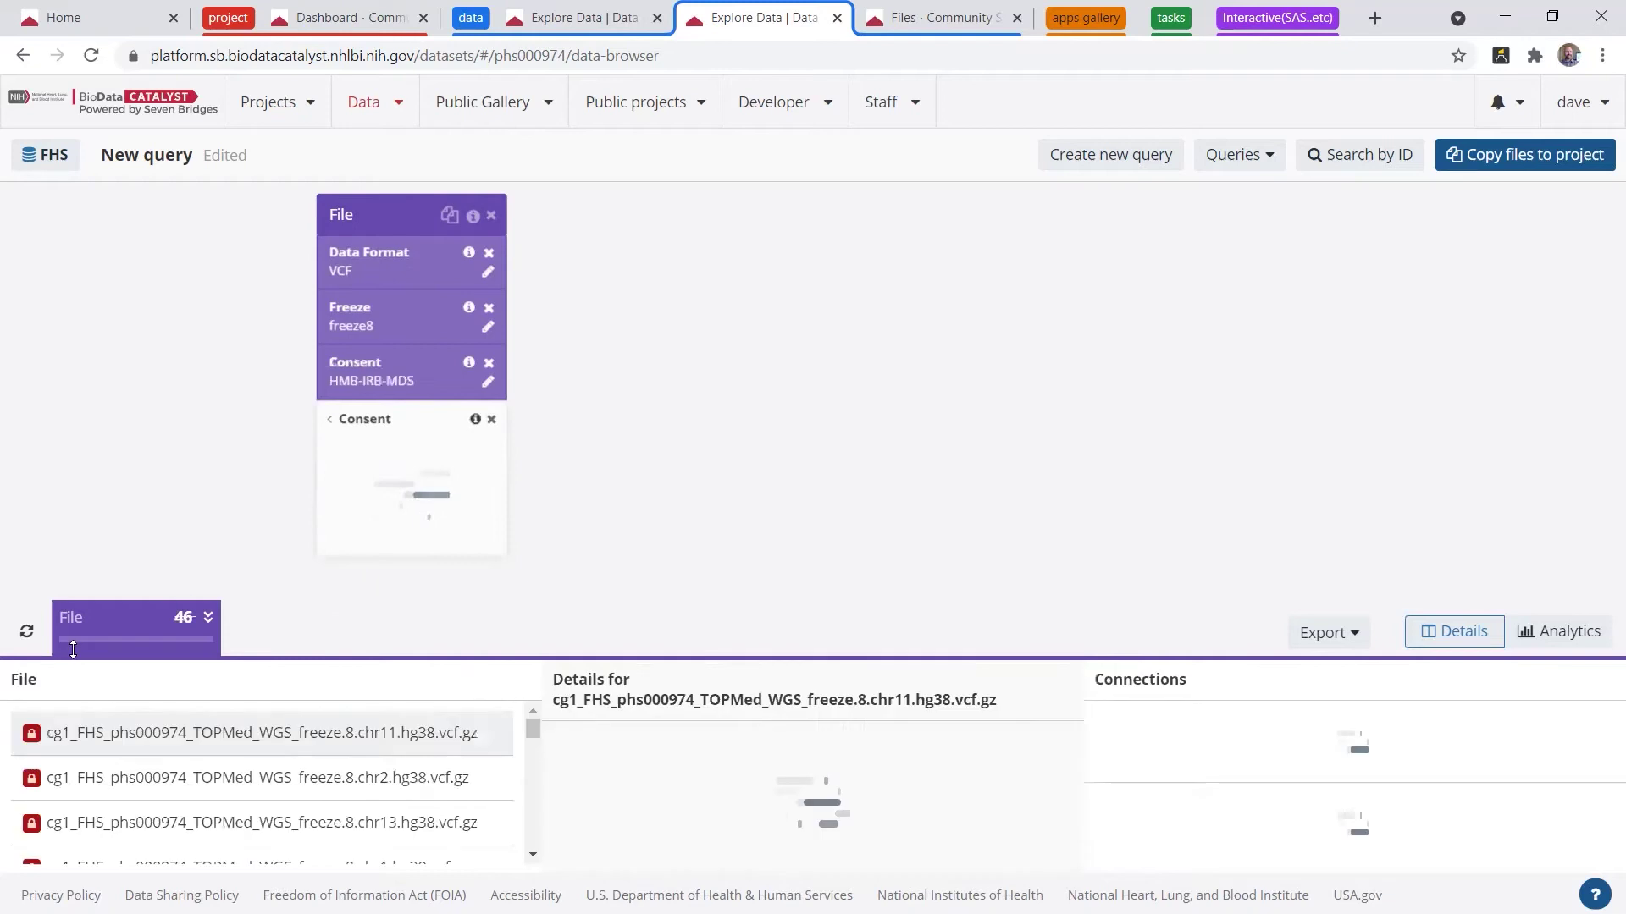
left_click(17, 637)
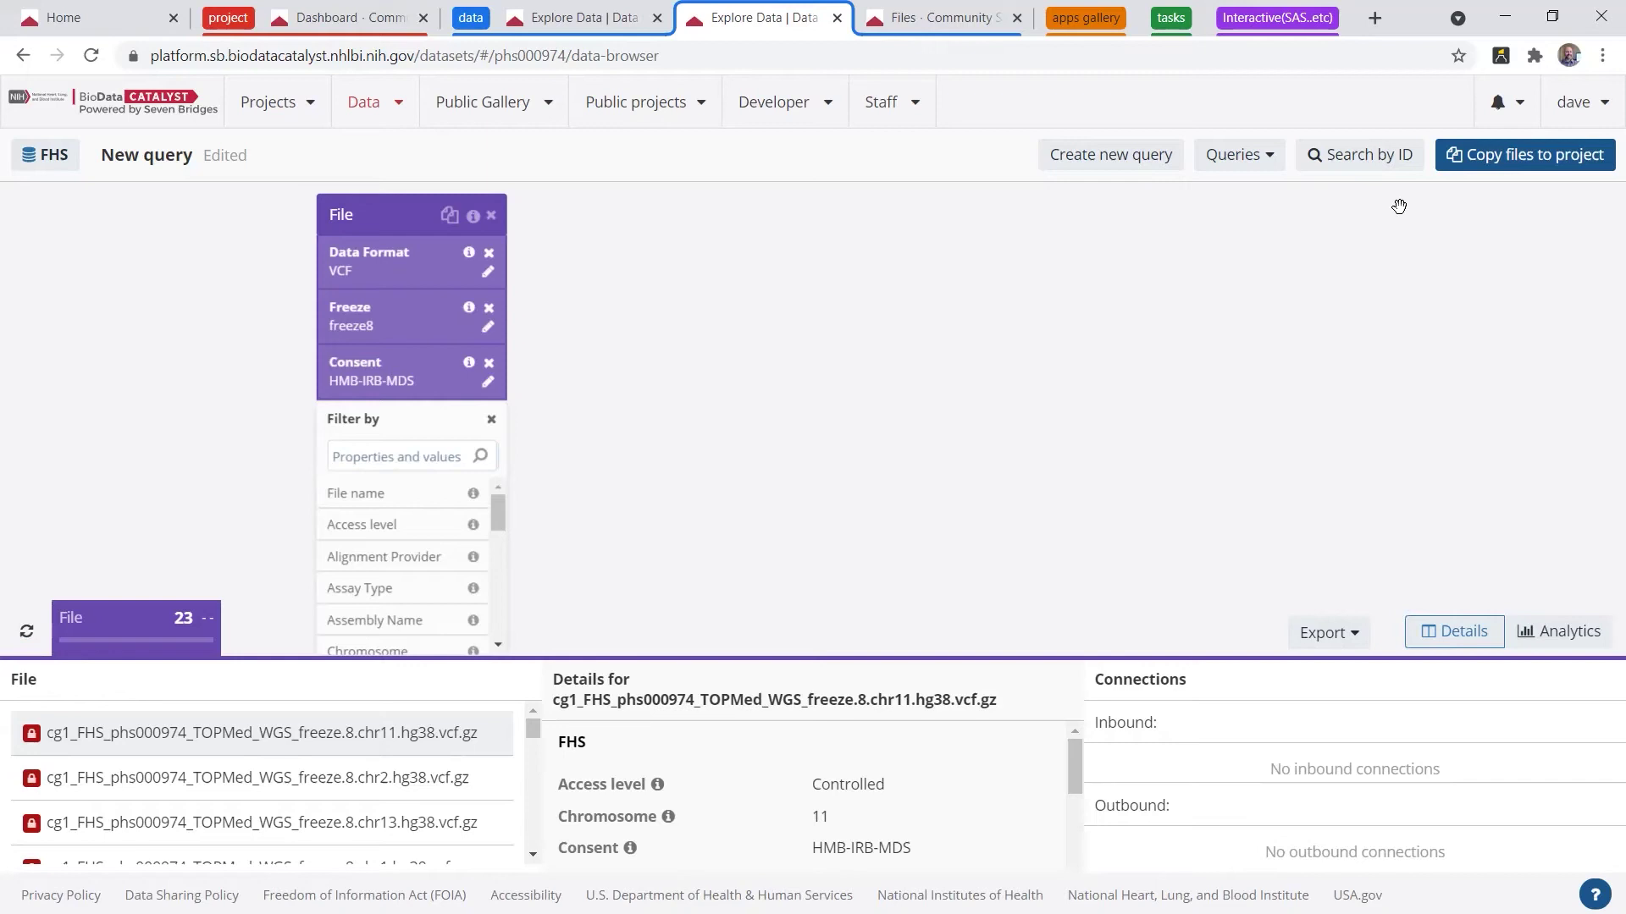
left_click(1469, 170)
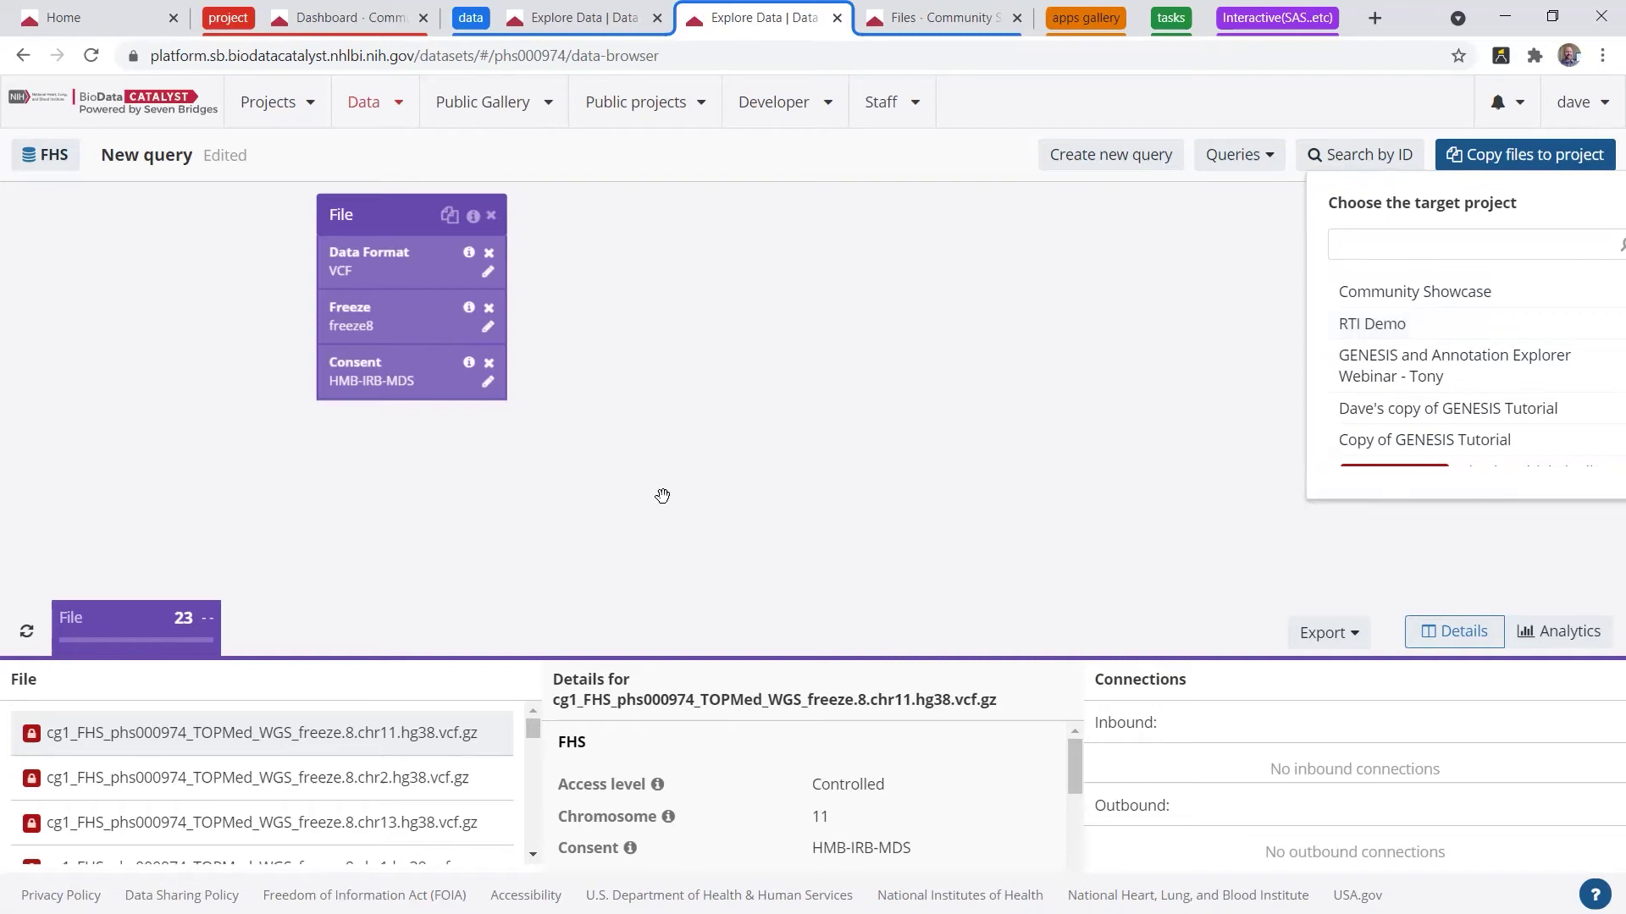
left_click(942, 17)
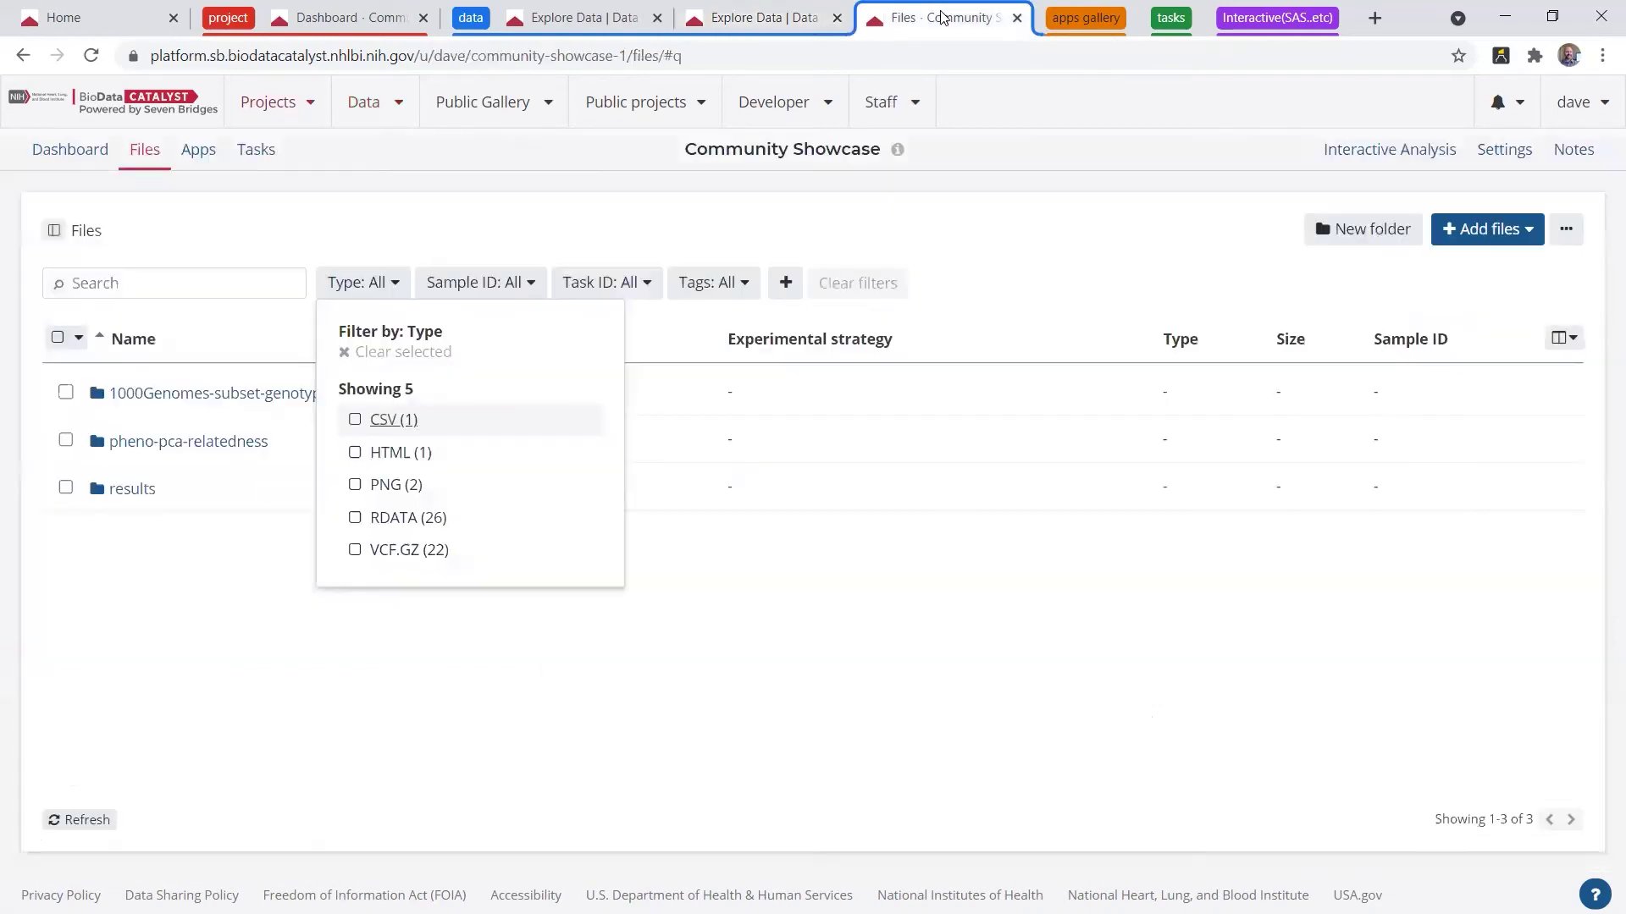
Filter Community Showcase's files by type VCF.GZ, showing the 22 1KG_phase3_subset files
left_click(405, 198)
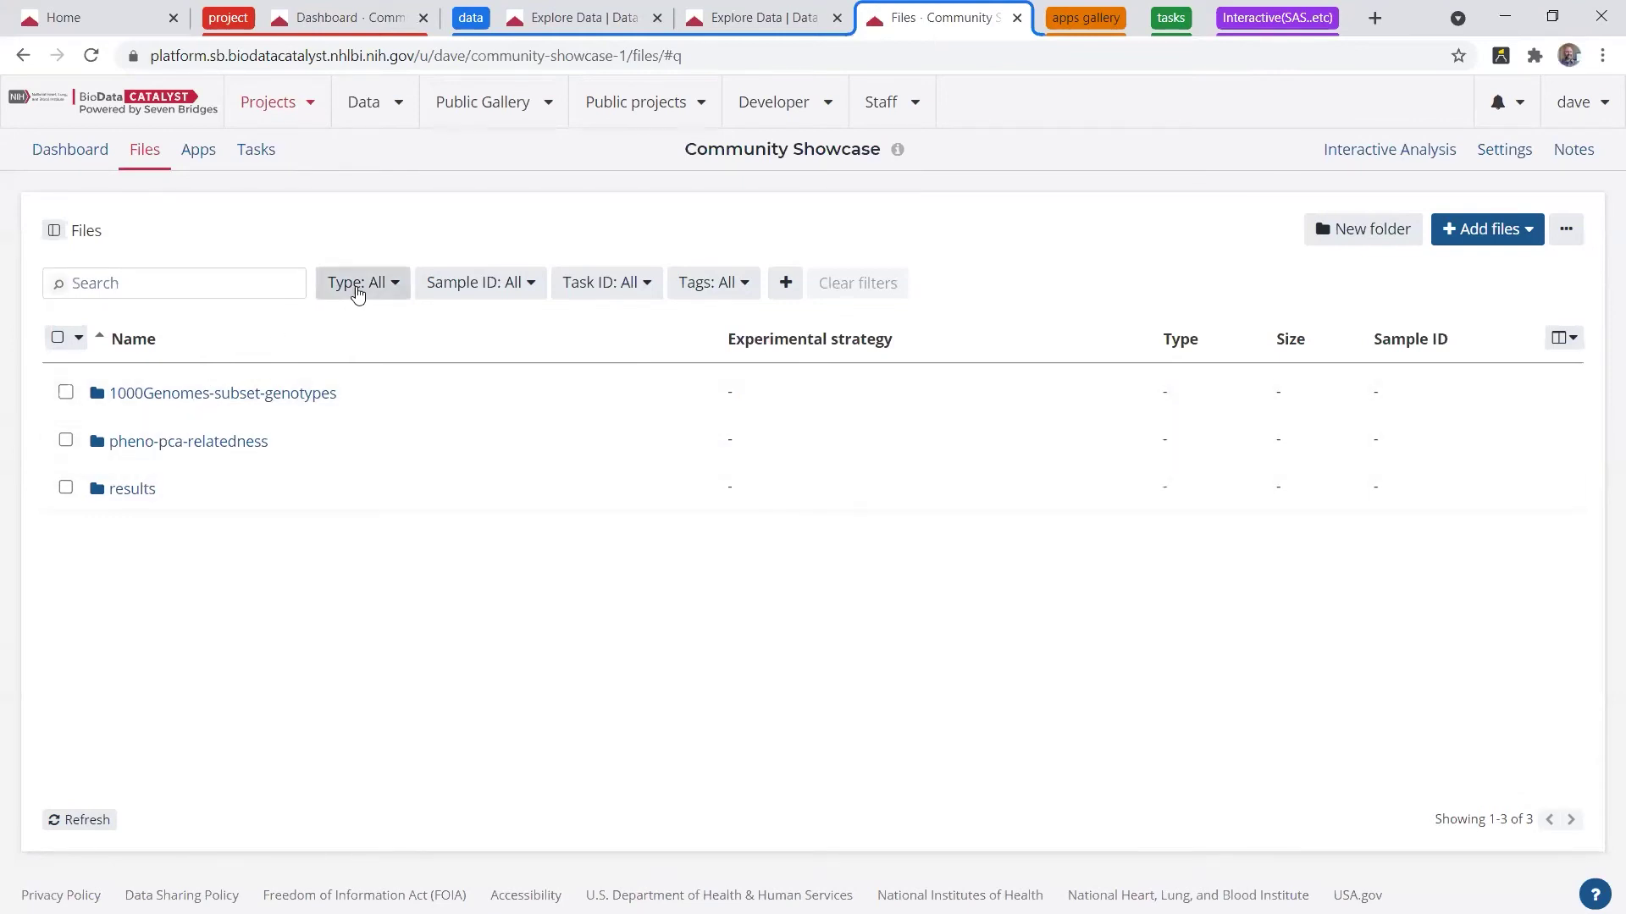
left_click(357, 290)
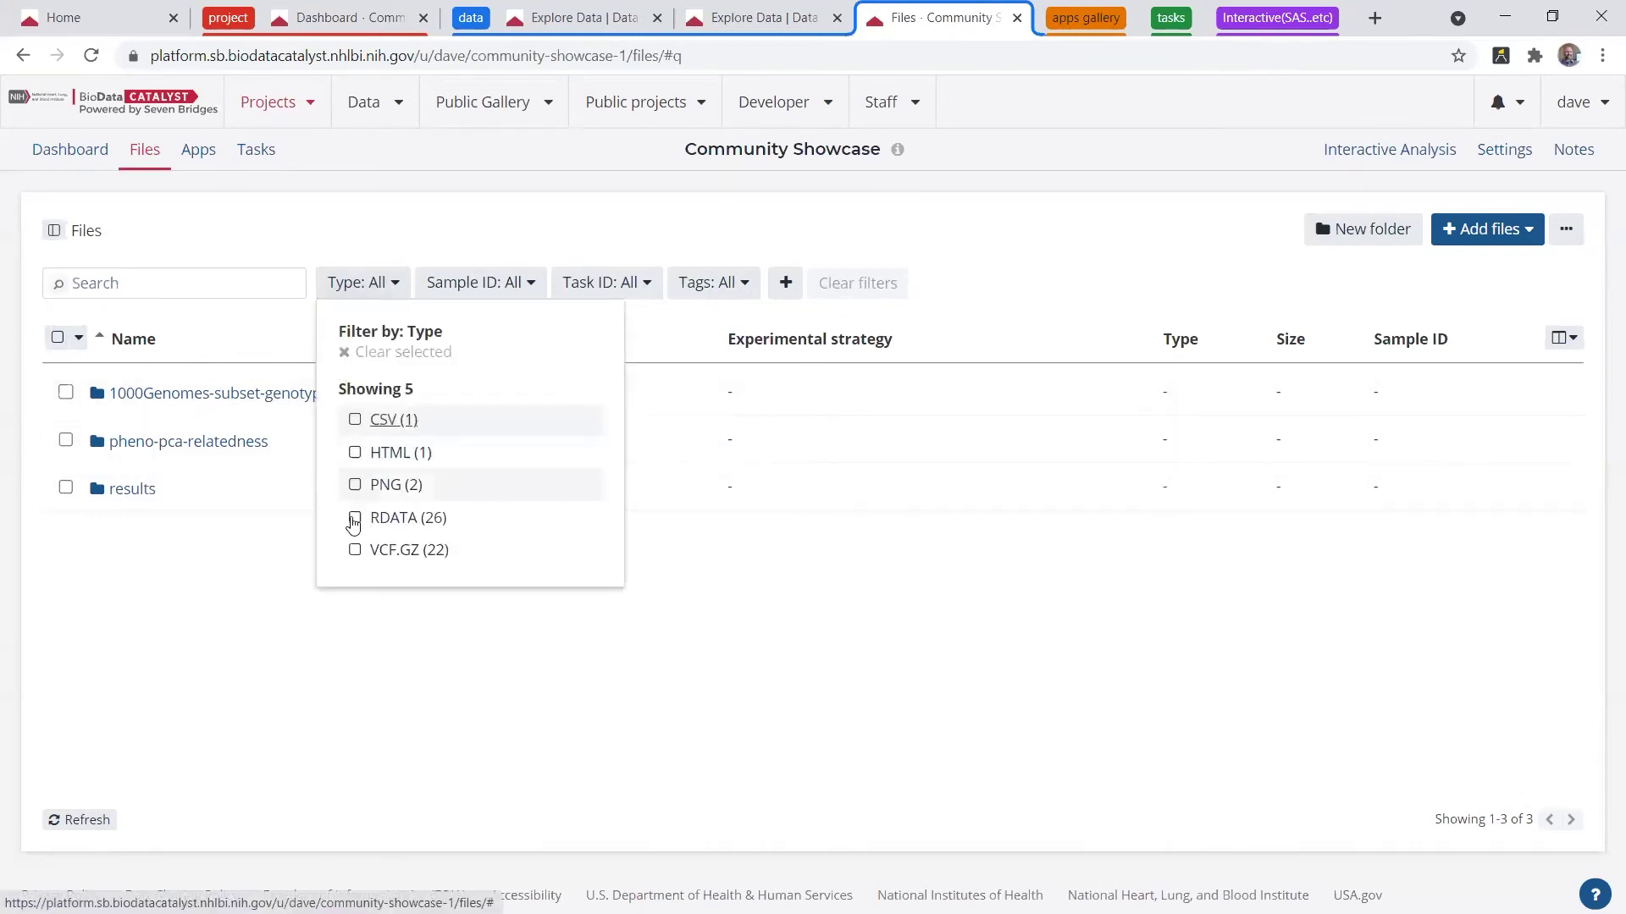
left_click(355, 549)
left_click(423, 213)
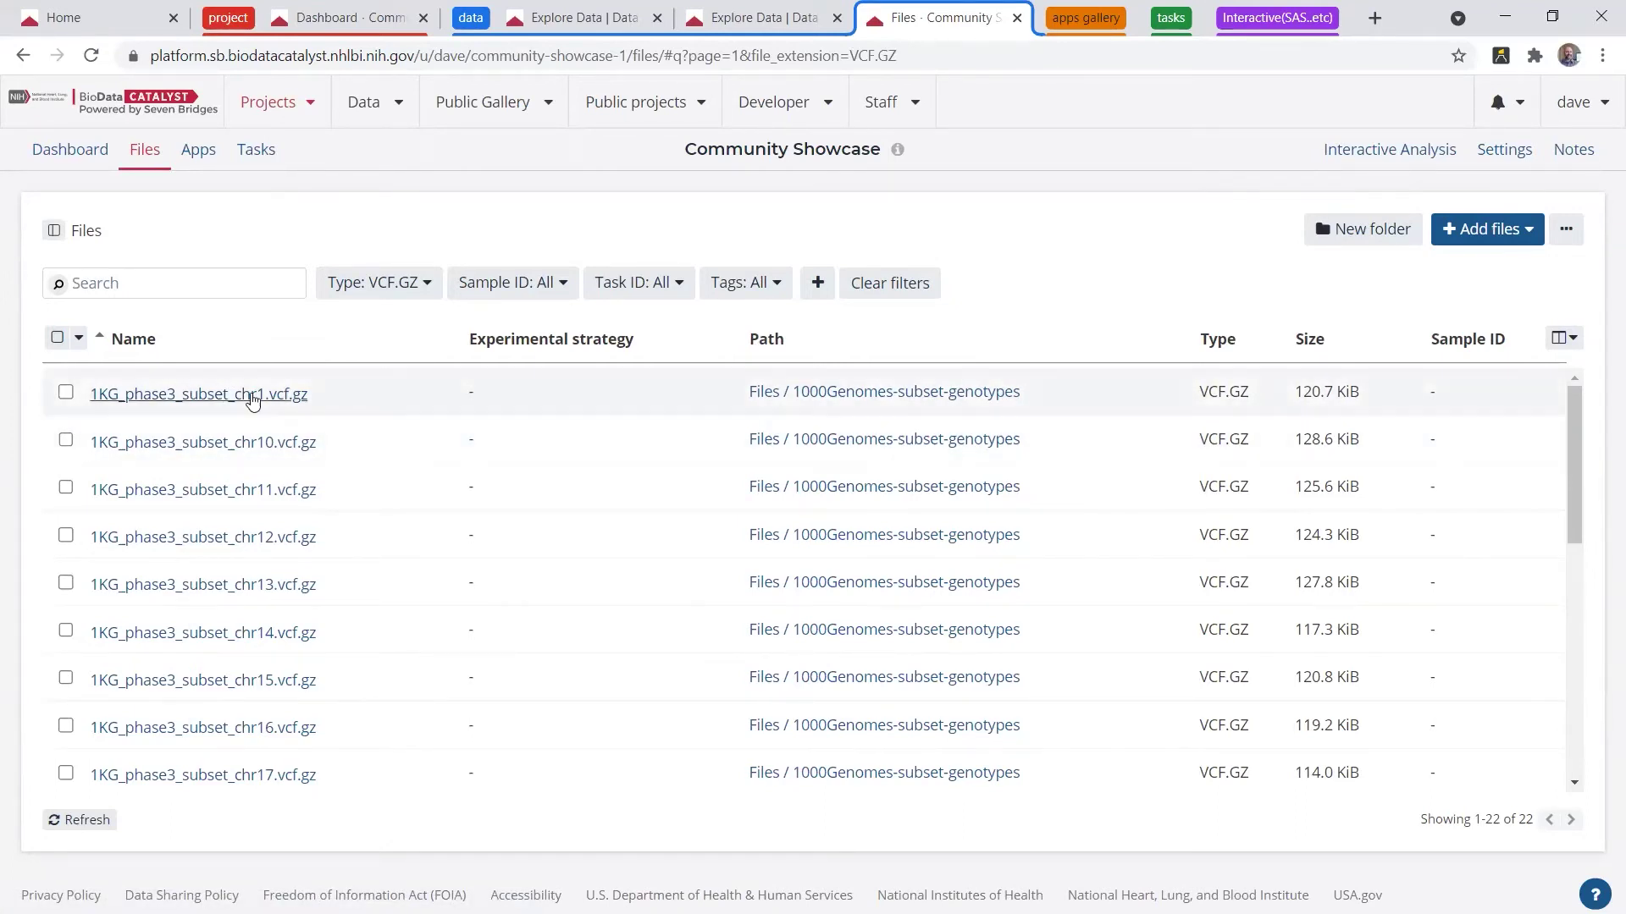
scroll(252, 400, "down", 5)
scroll(253, 401, "up", 5)
left_click(195, 282)
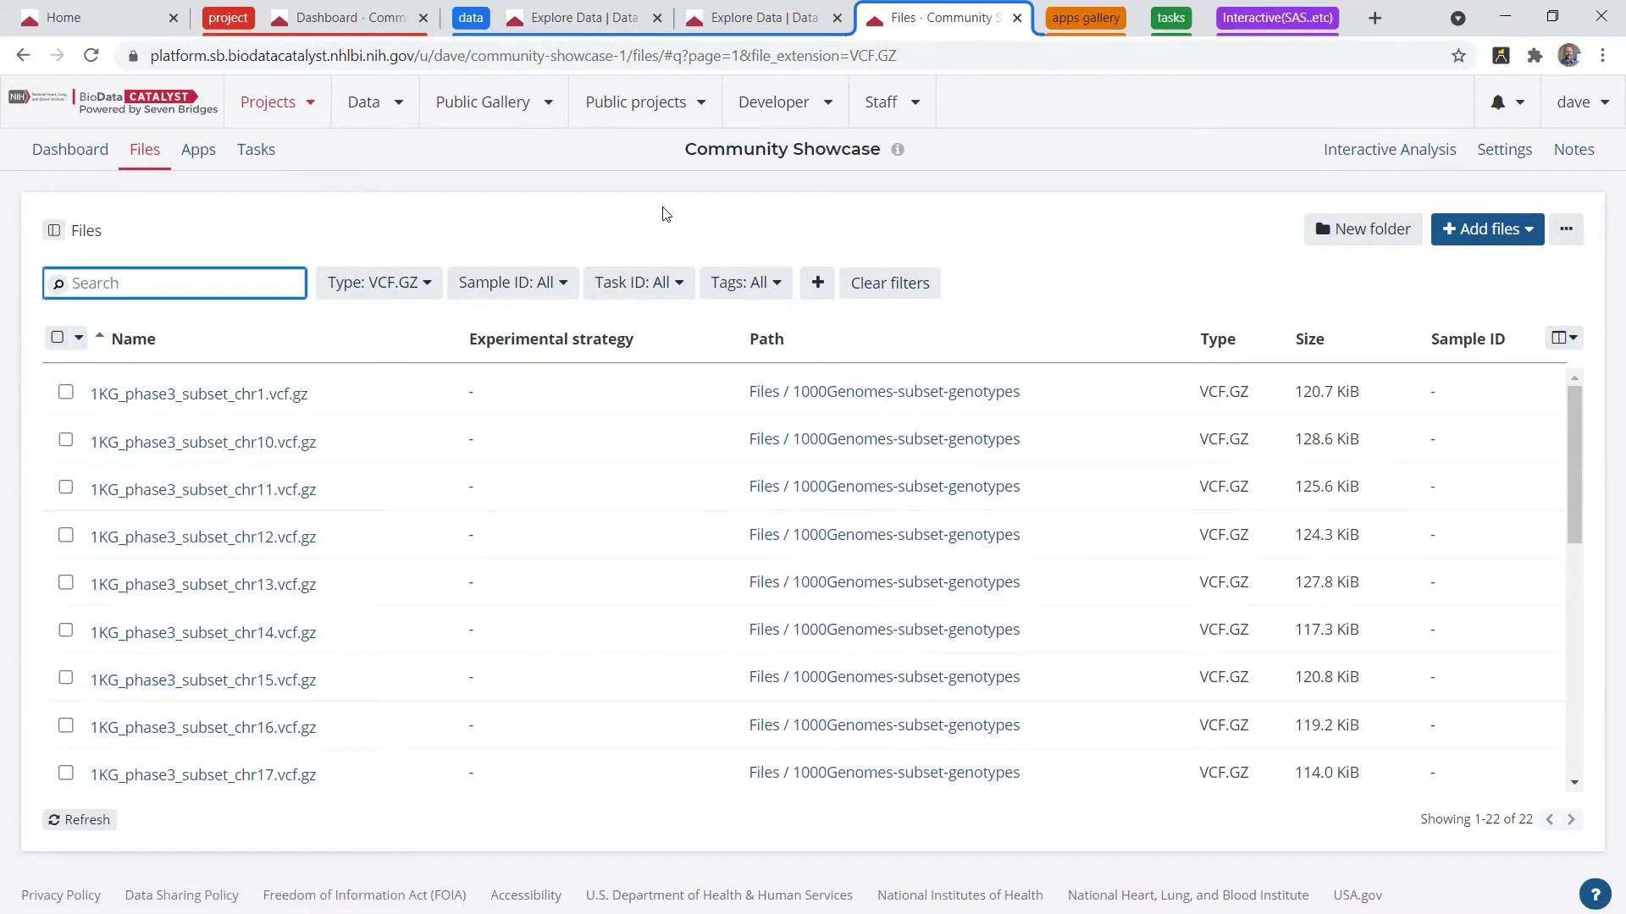
left_click(1107, 19)
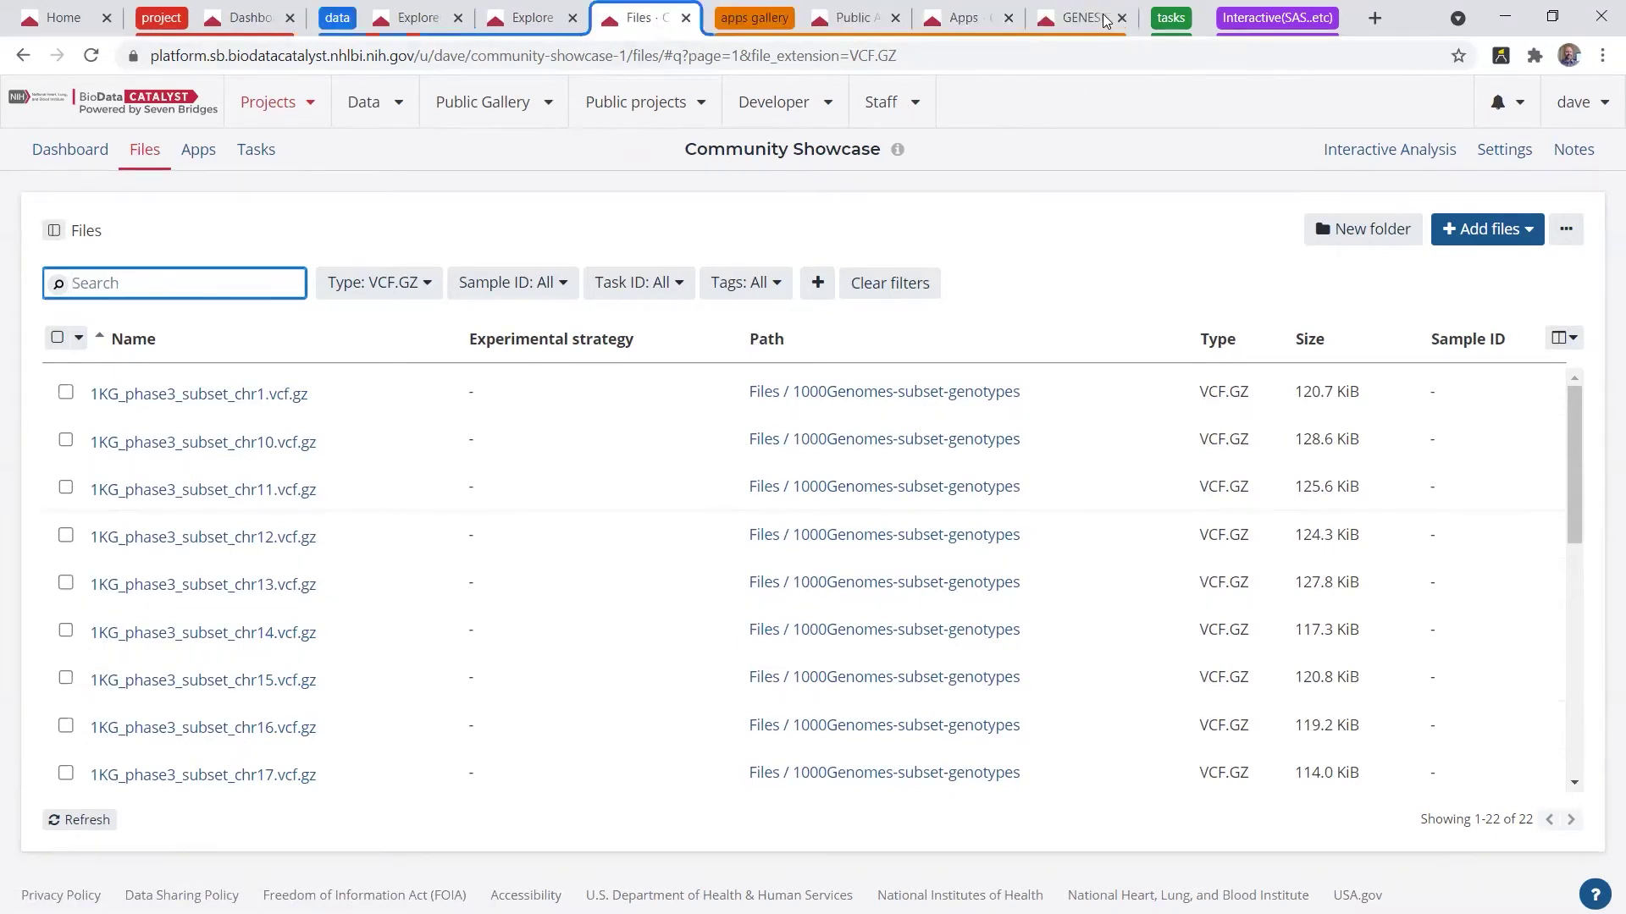
Browse the GWAS-category public apps, then view Community Showcase's four GENESIS and VCF-to-GDS apps
left_click(843, 19)
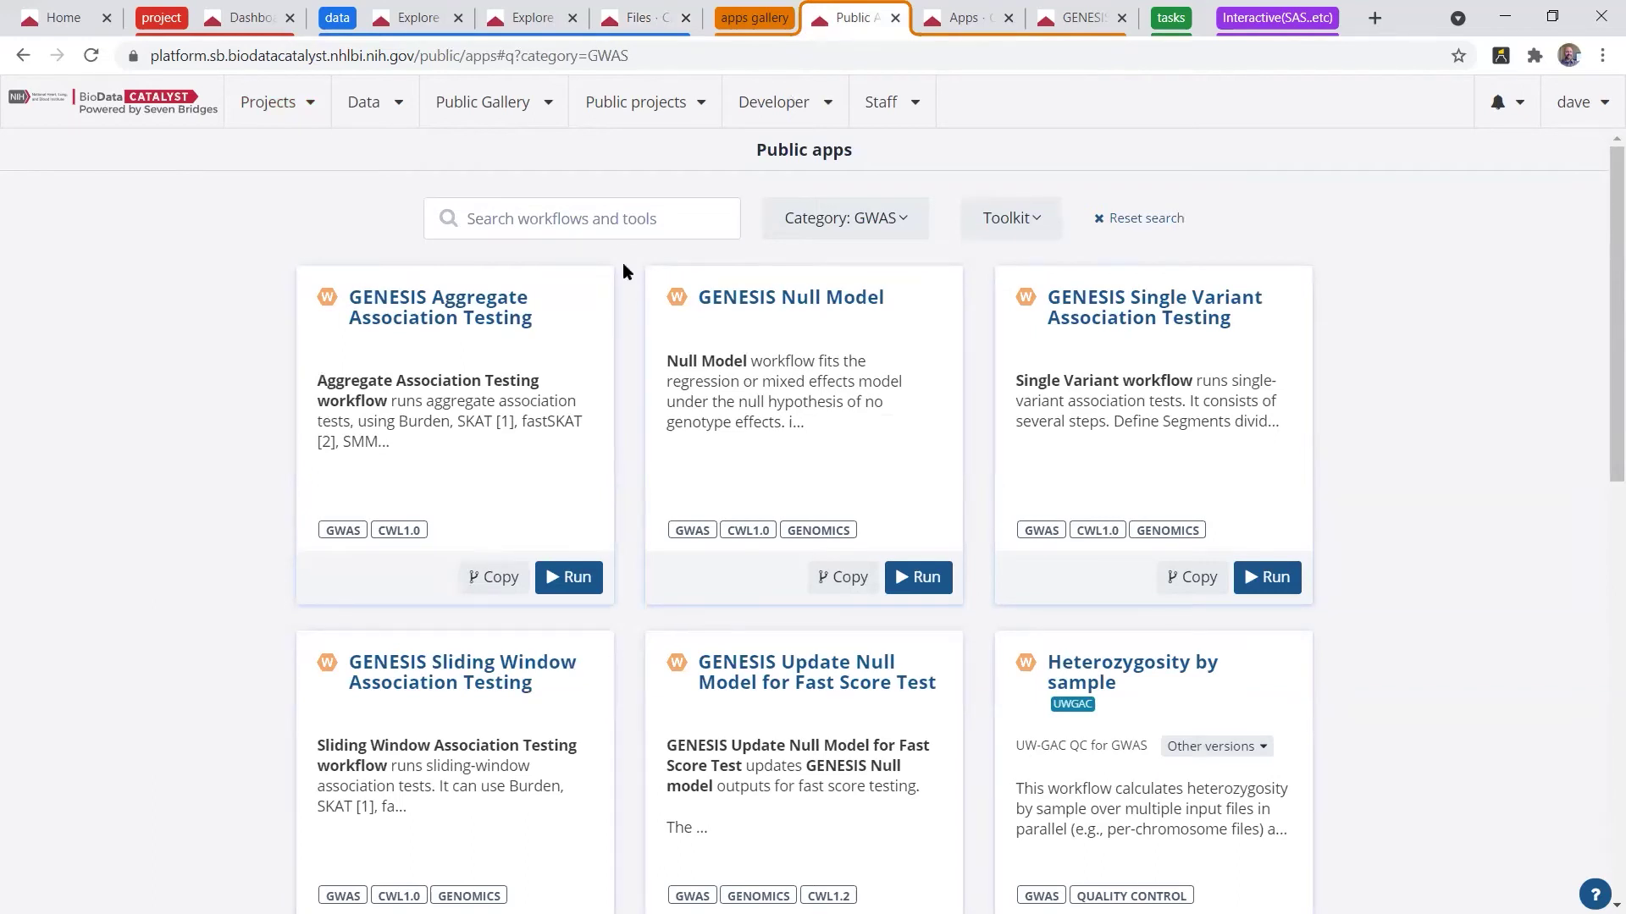
left_click(830, 229)
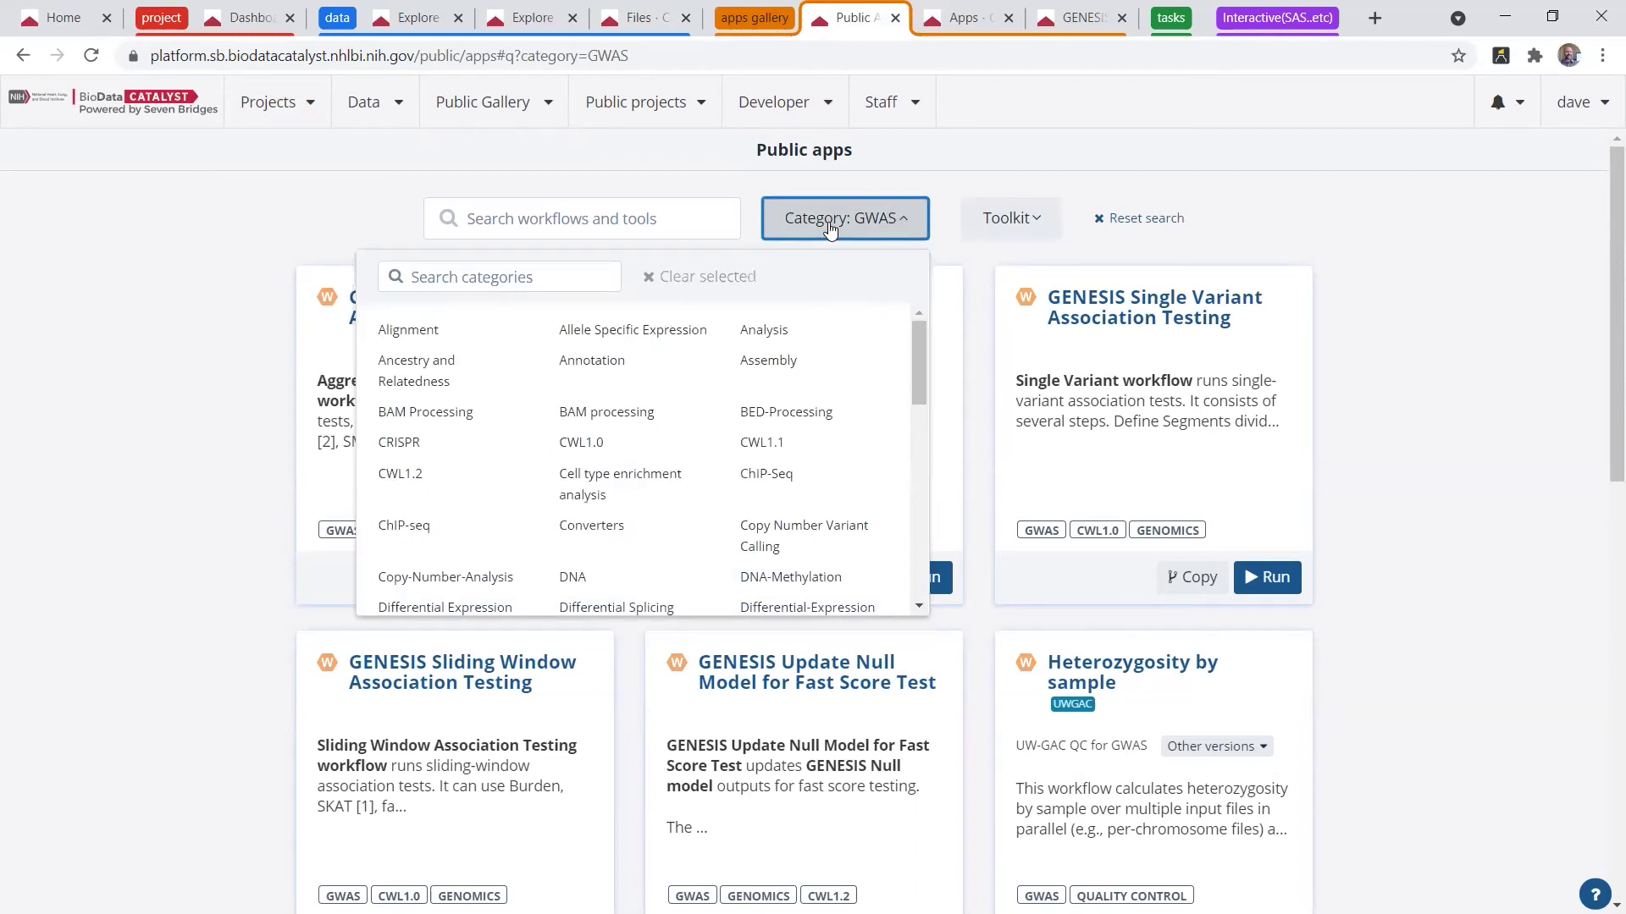
left_click(830, 229)
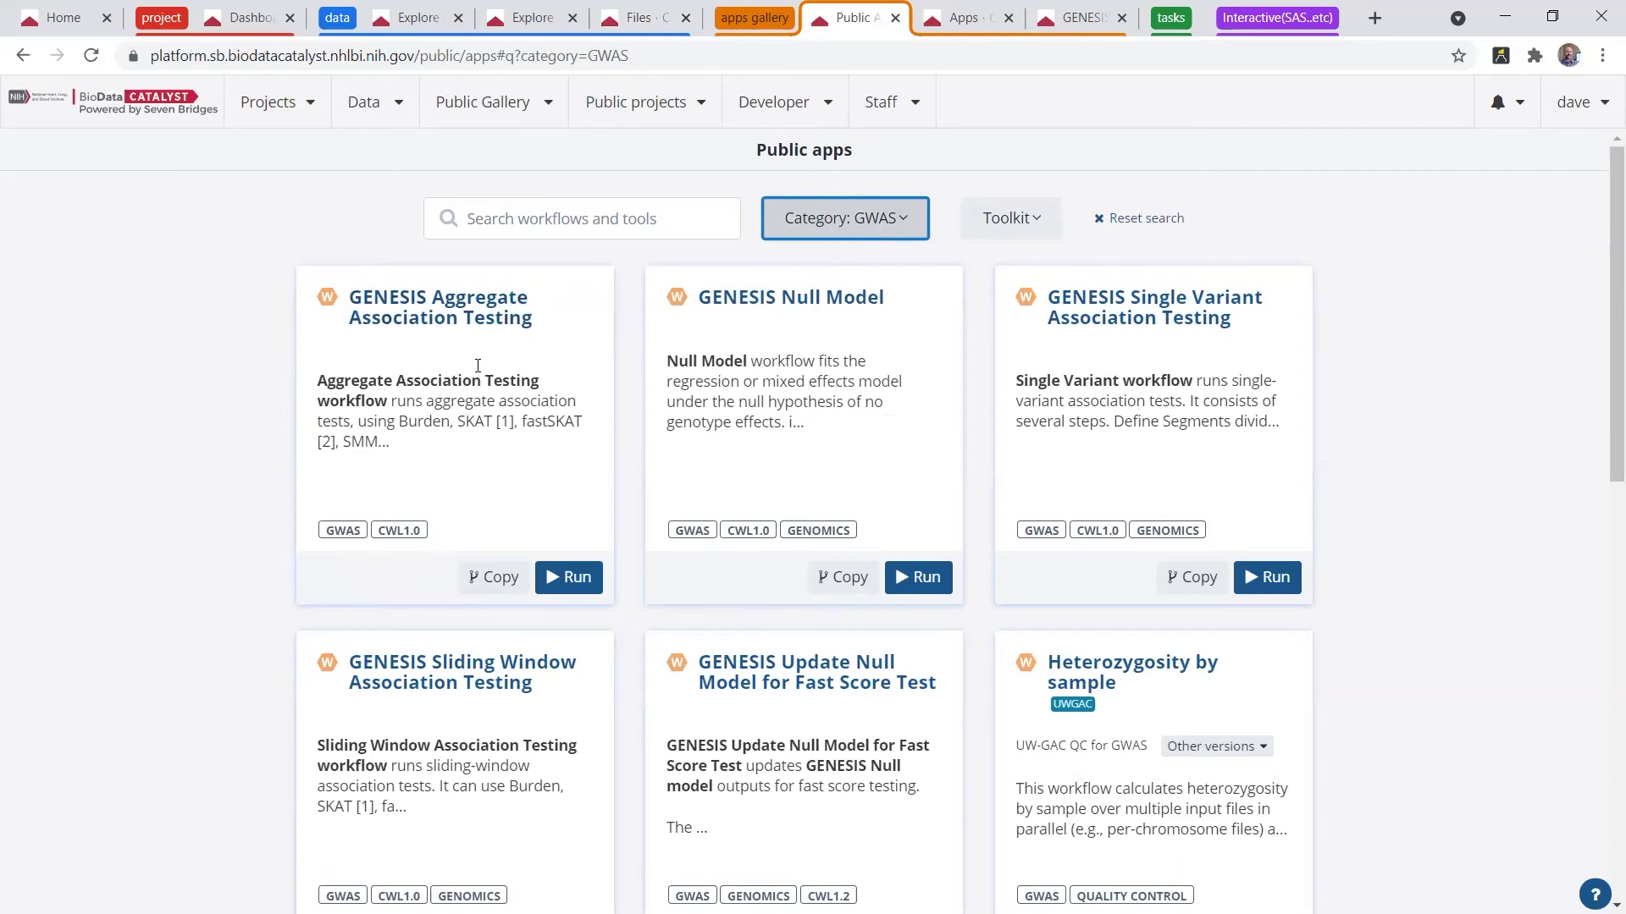
scroll(478, 365, "down", 10)
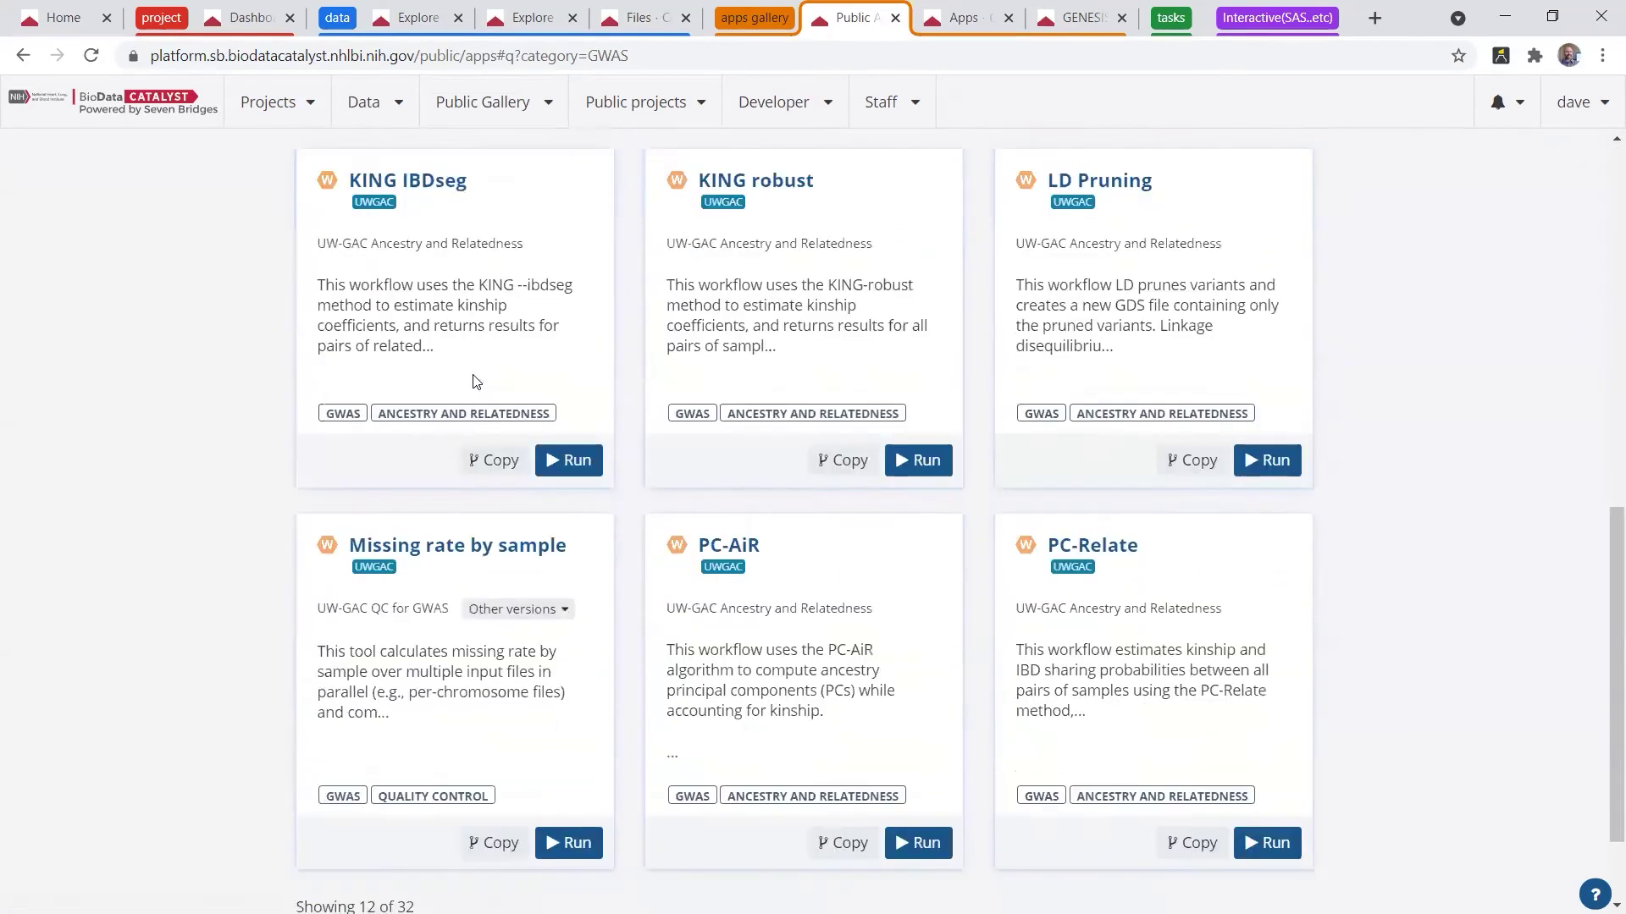
scroll(476, 378, "up", 10)
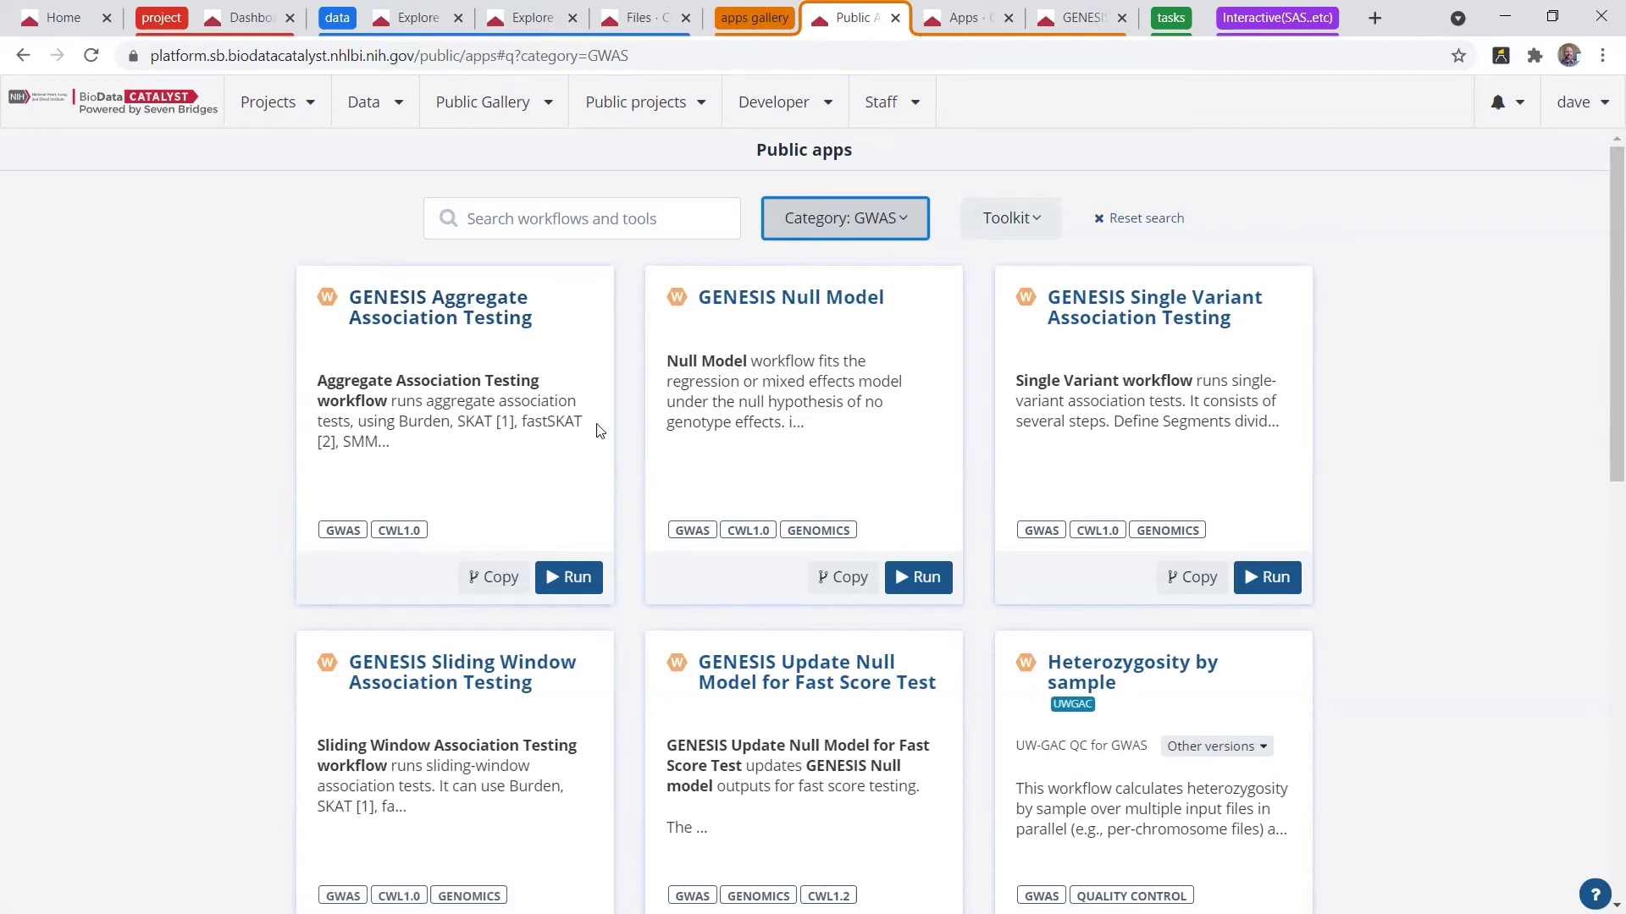
left_click(984, 18)
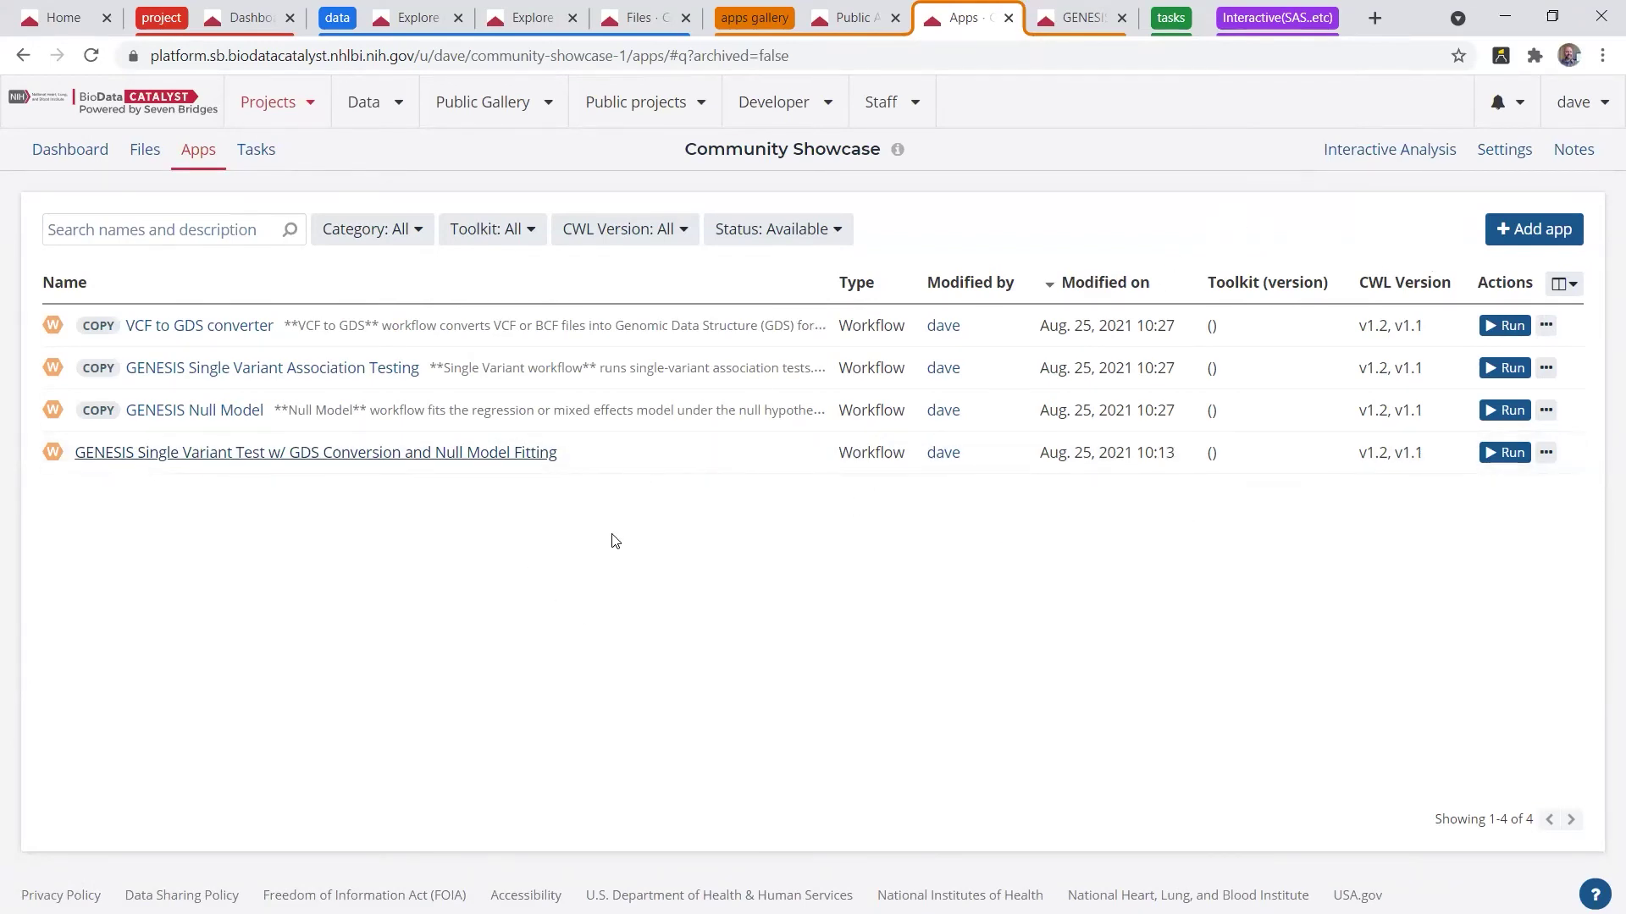
Inspect the GENESIS workflow's app page and diagram, then bring up the project's Tasks list
left_click(1065, 20)
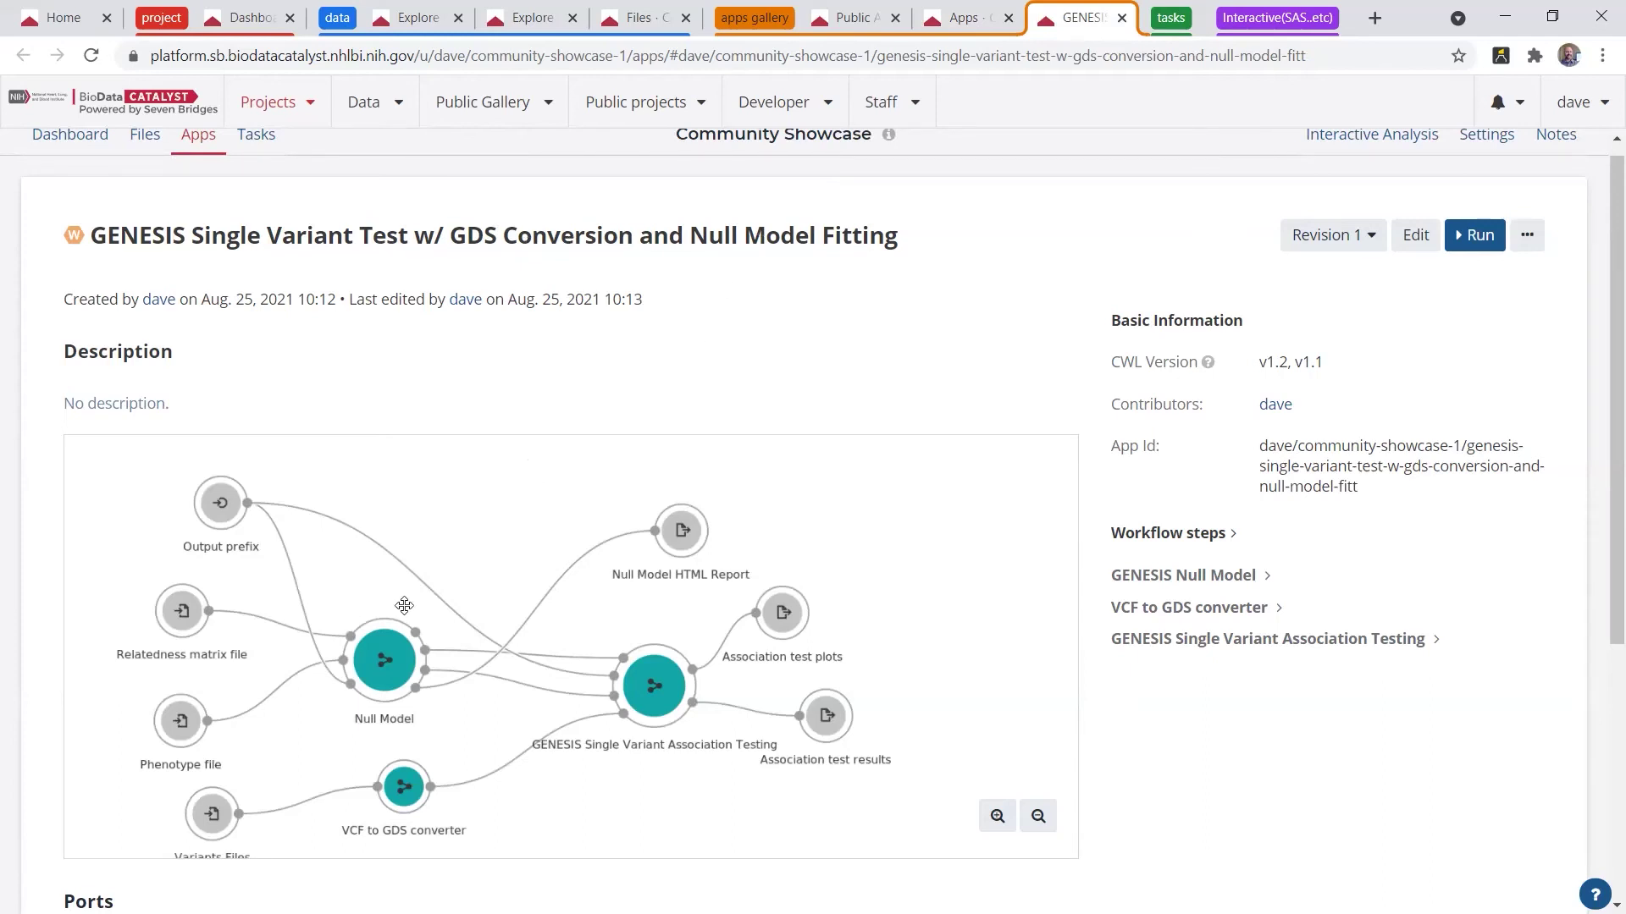
left_click_drag(191, 717, 193, 692)
scroll(192, 692, "down", 1)
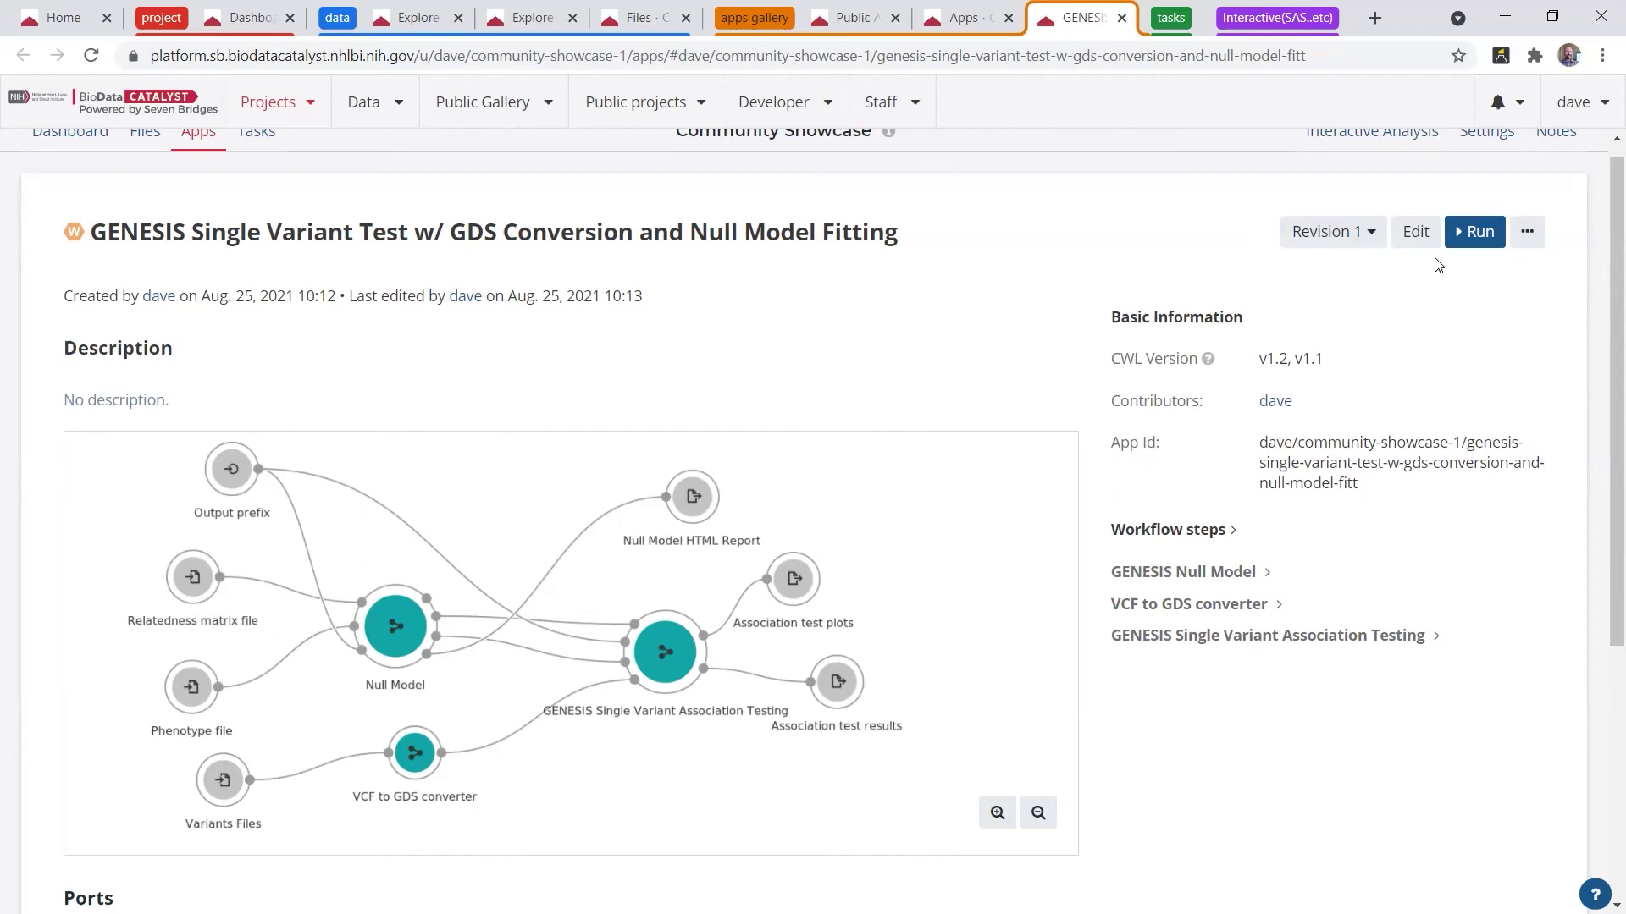
left_click_drag(1415, 232, 1059, 337)
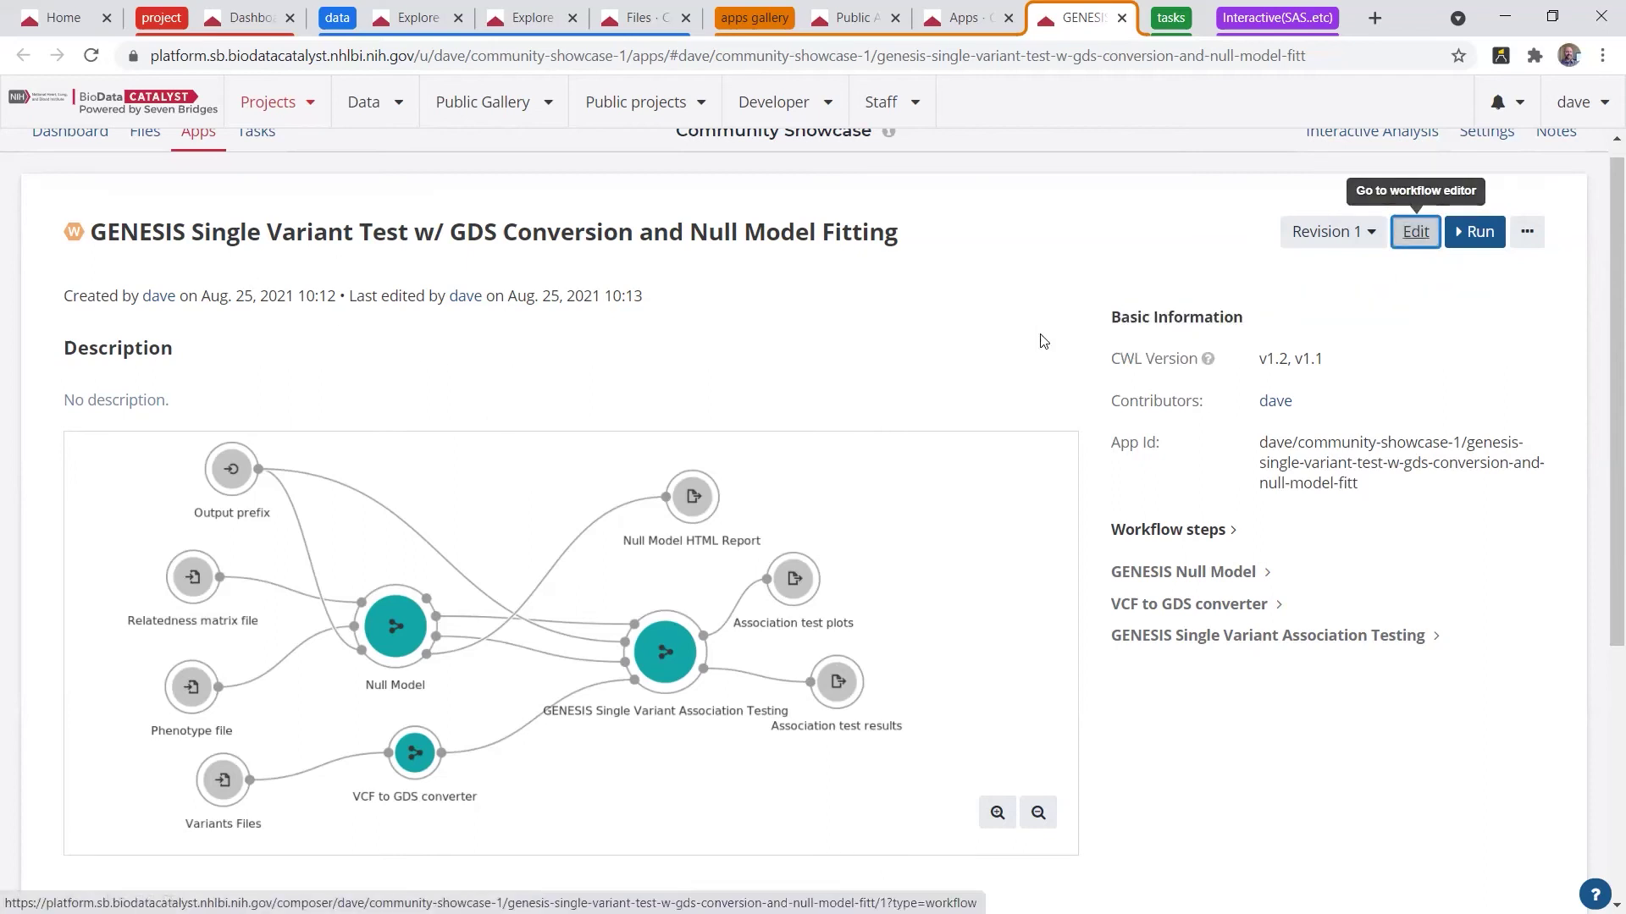
left_click(902, 341)
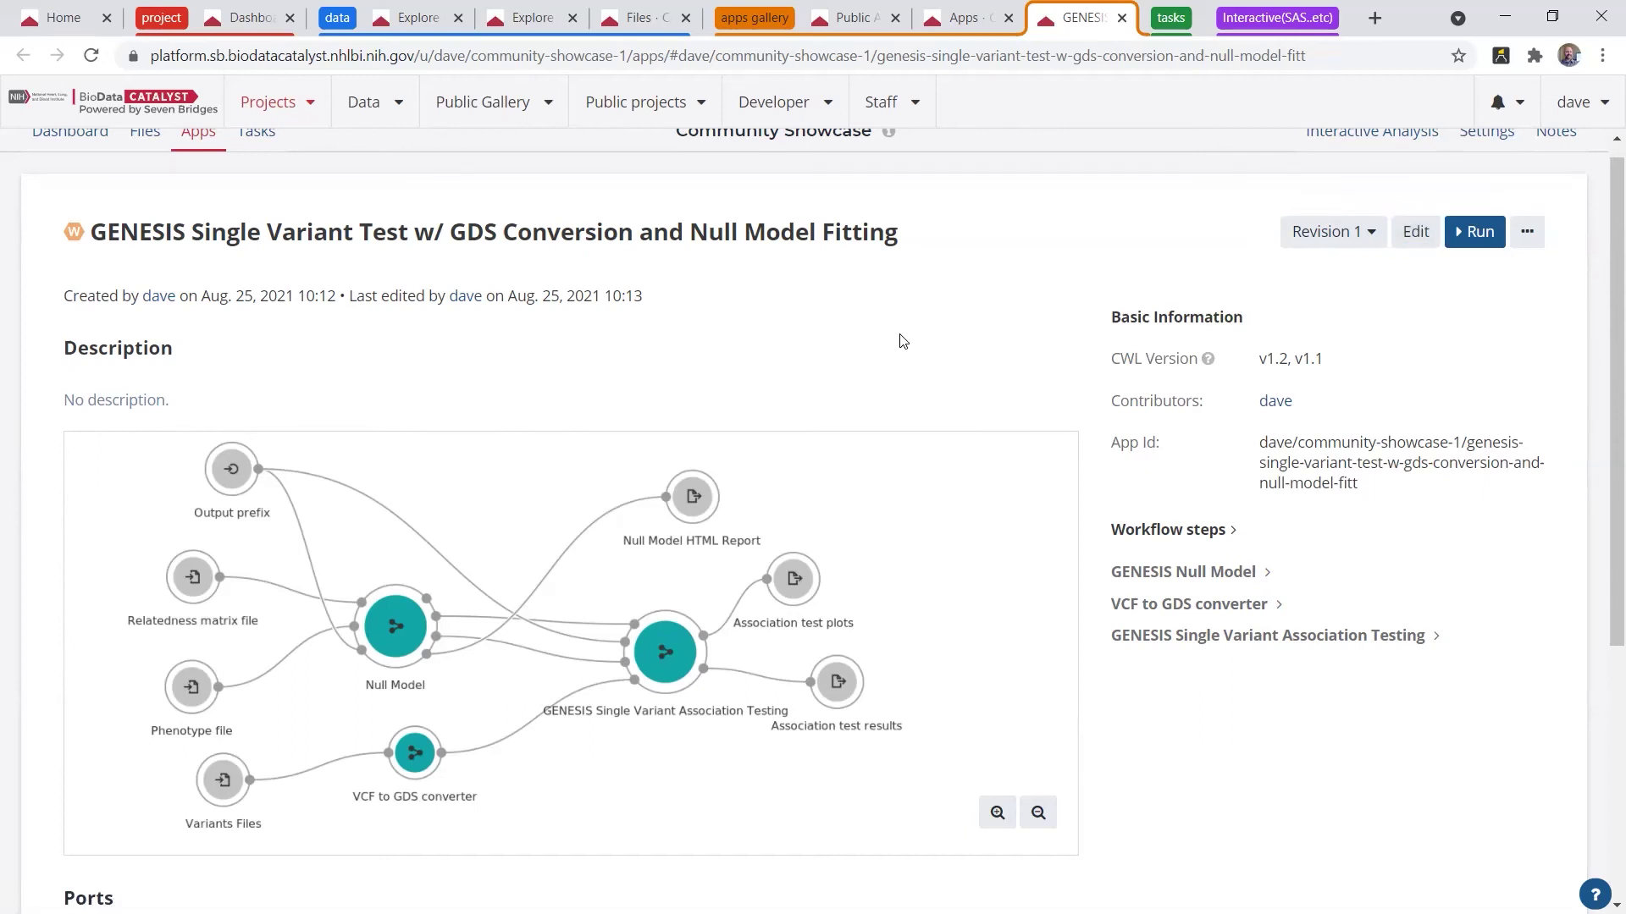
left_click(1173, 19)
left_click(927, 17)
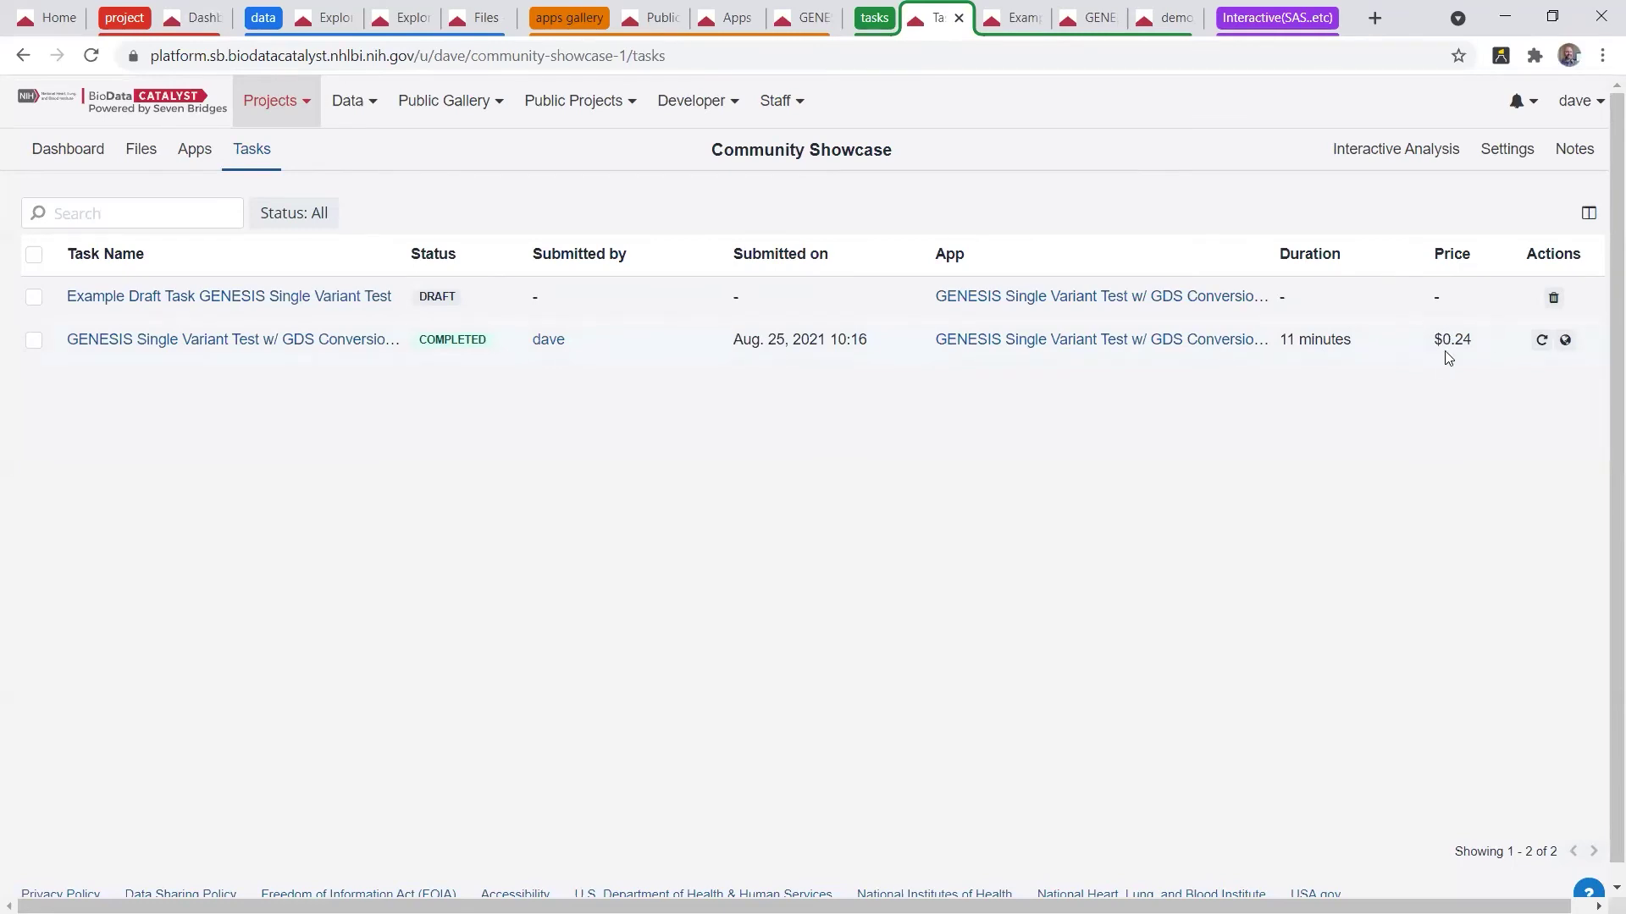
Review the Example Draft Task's inputs and the completed GENESIS single variant task's results
left_click(1033, 12)
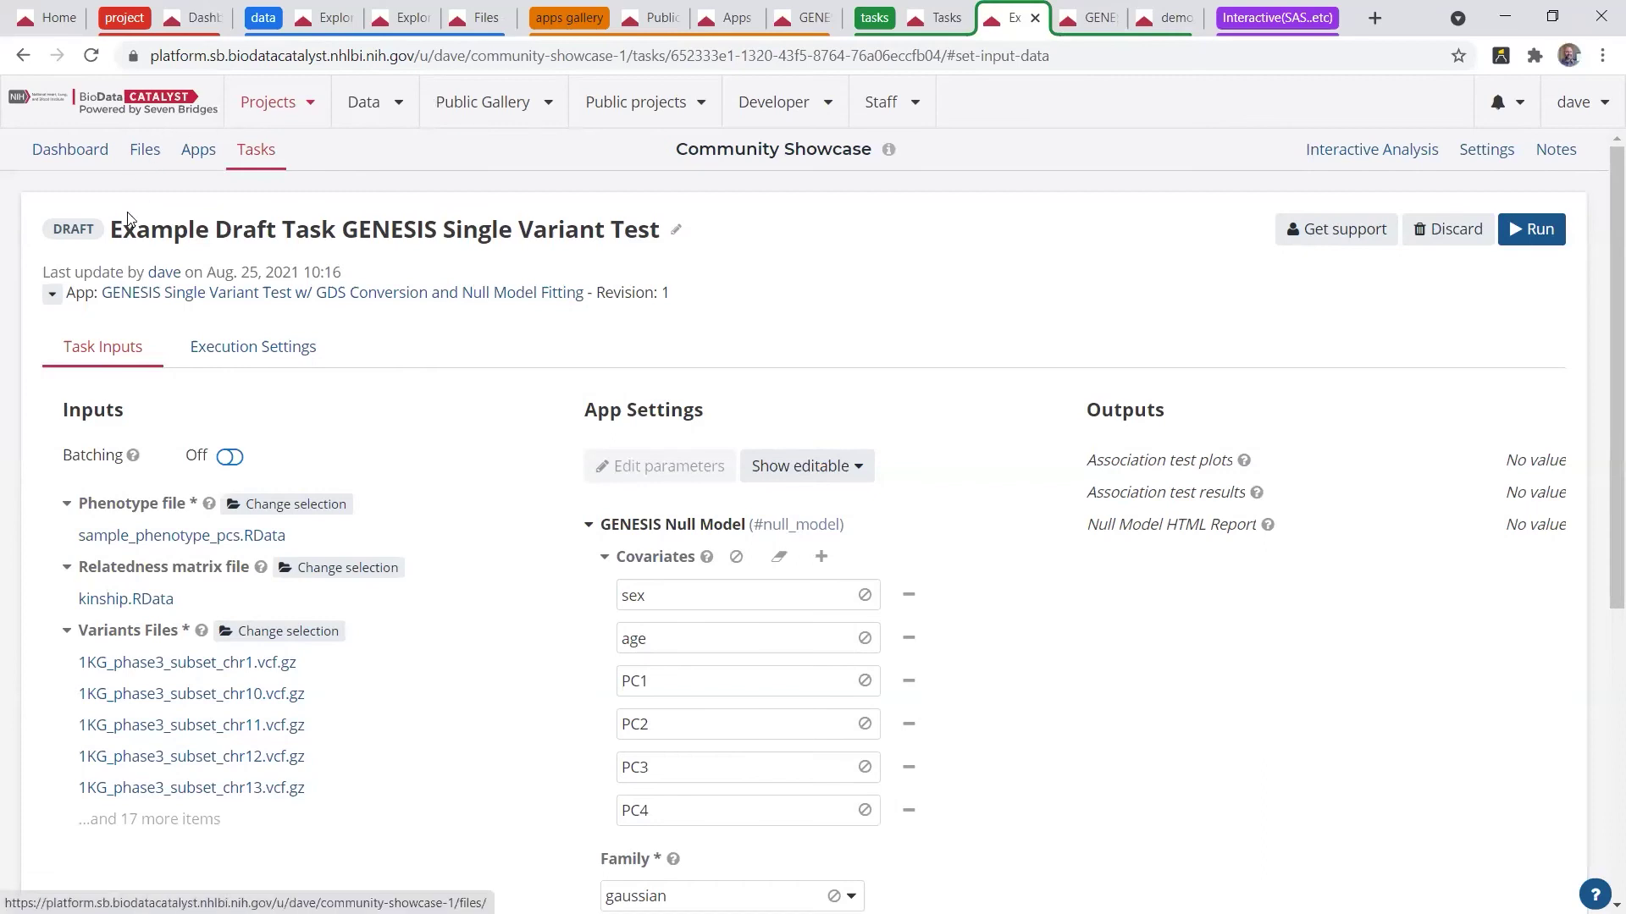
scroll(130, 230, "down", 1)
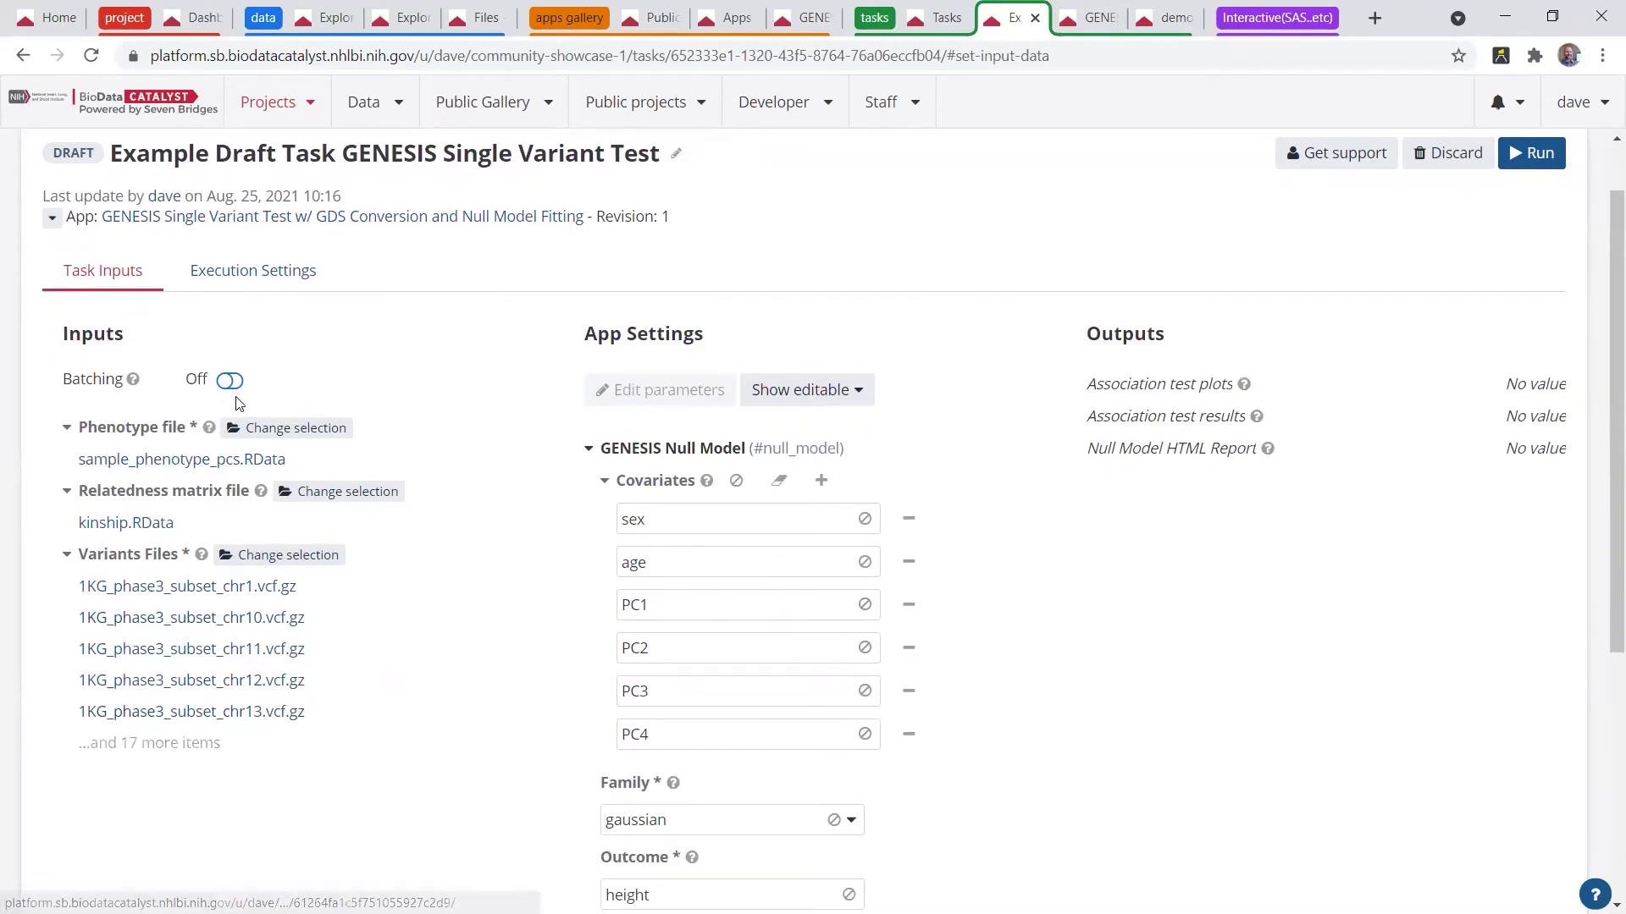
scroll(858, 311, "down", 1)
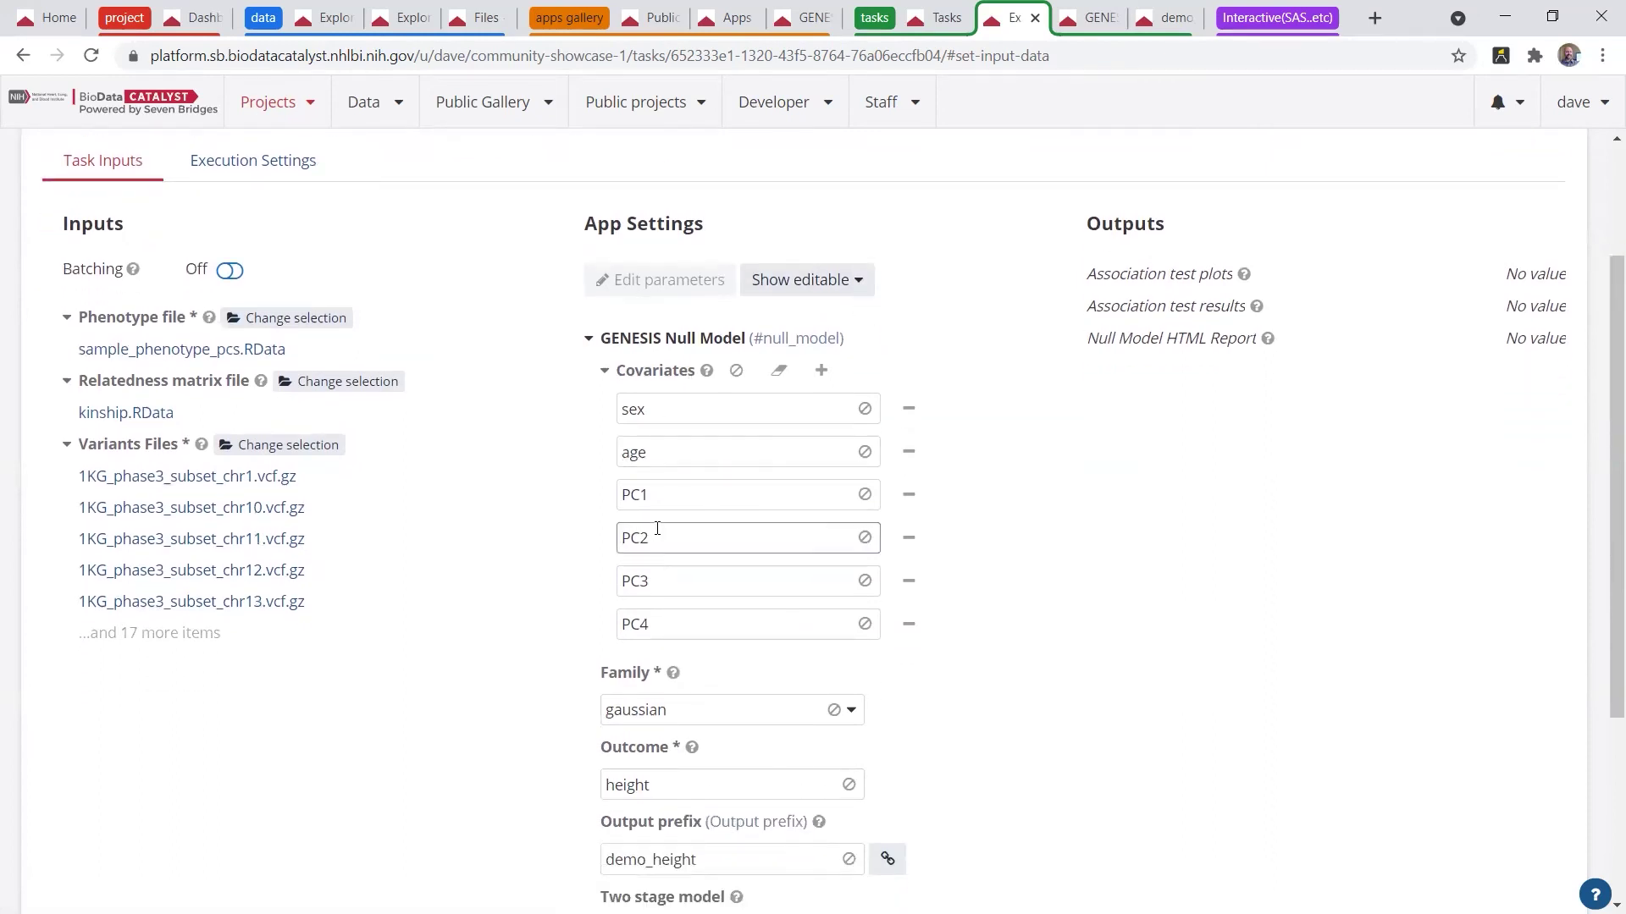
scroll(654, 530, "down", 3)
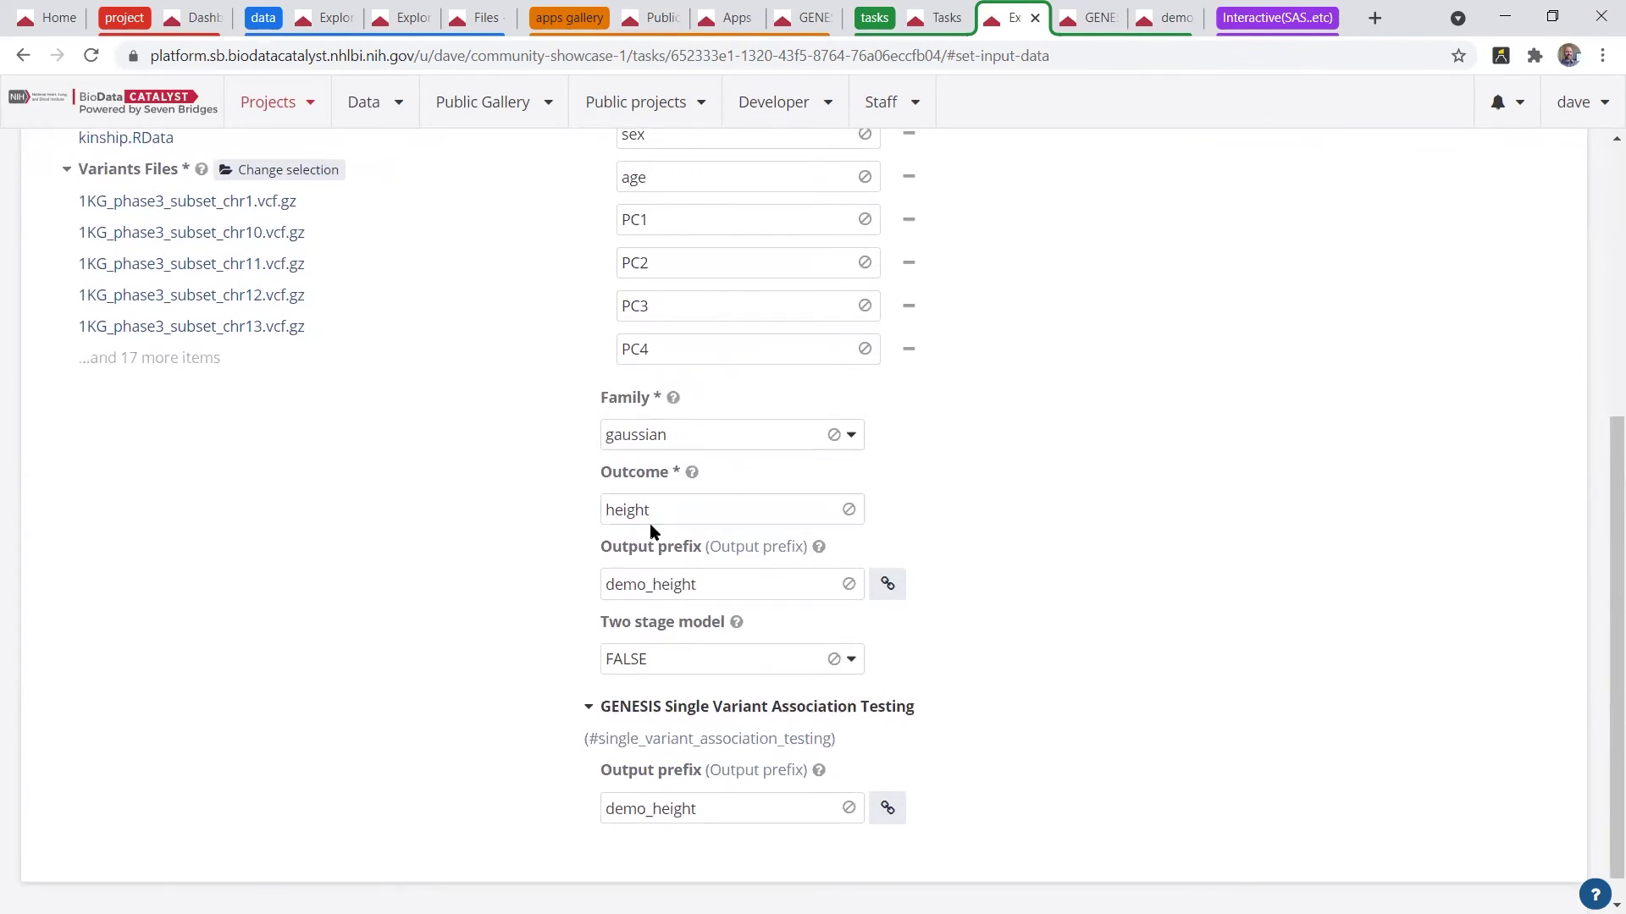
scroll(650, 525, "up", 5)
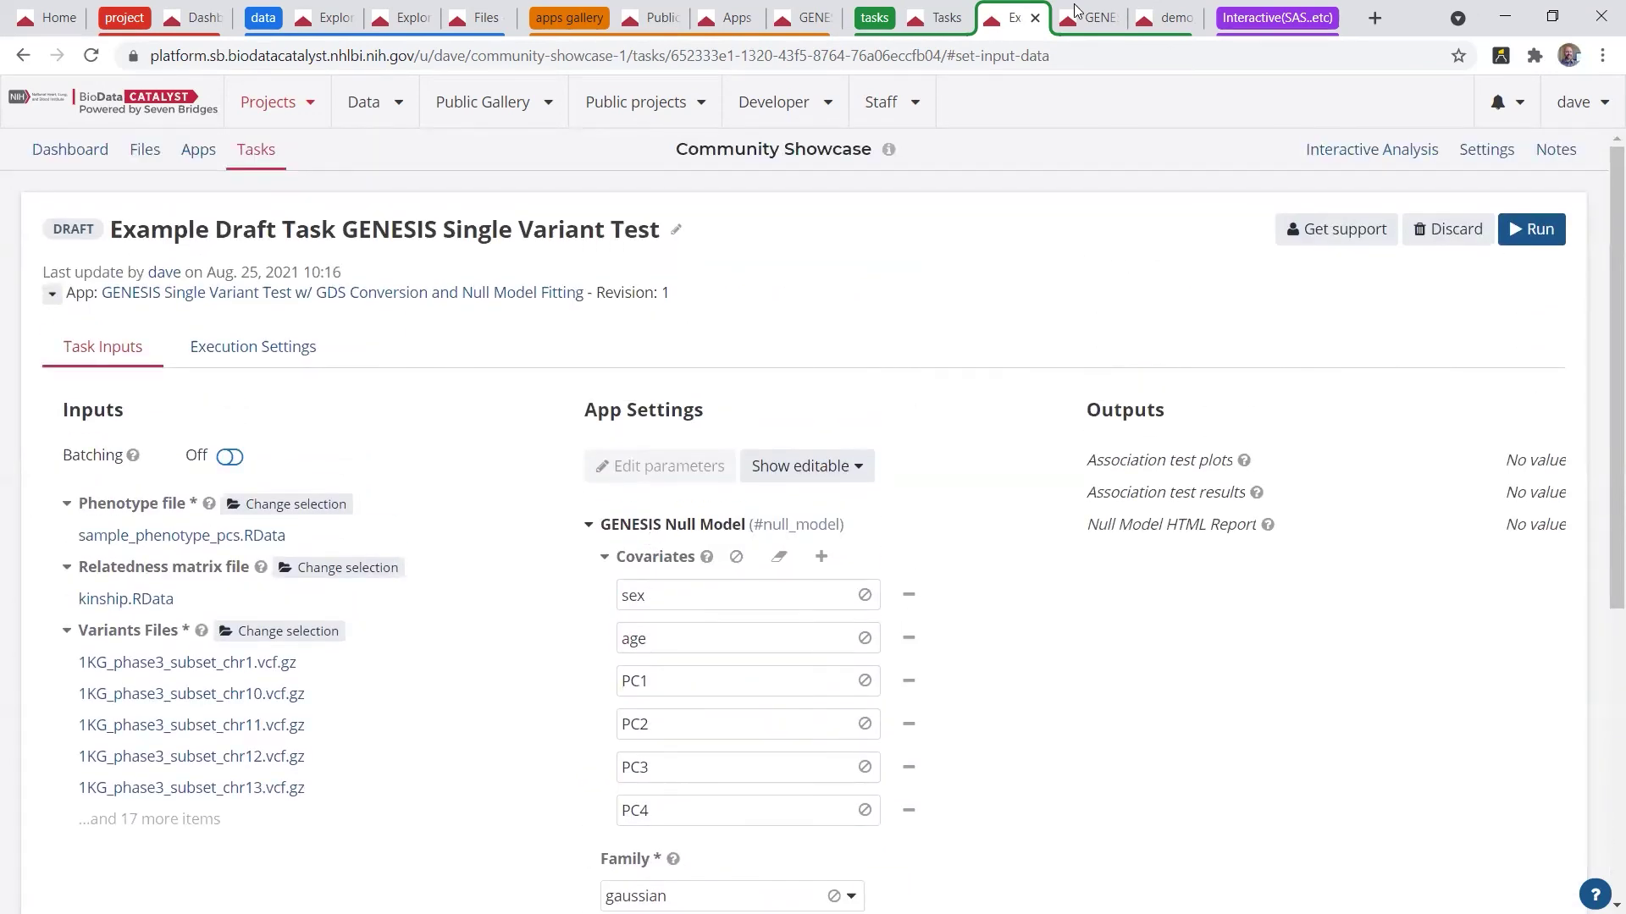
left_click(1074, 10)
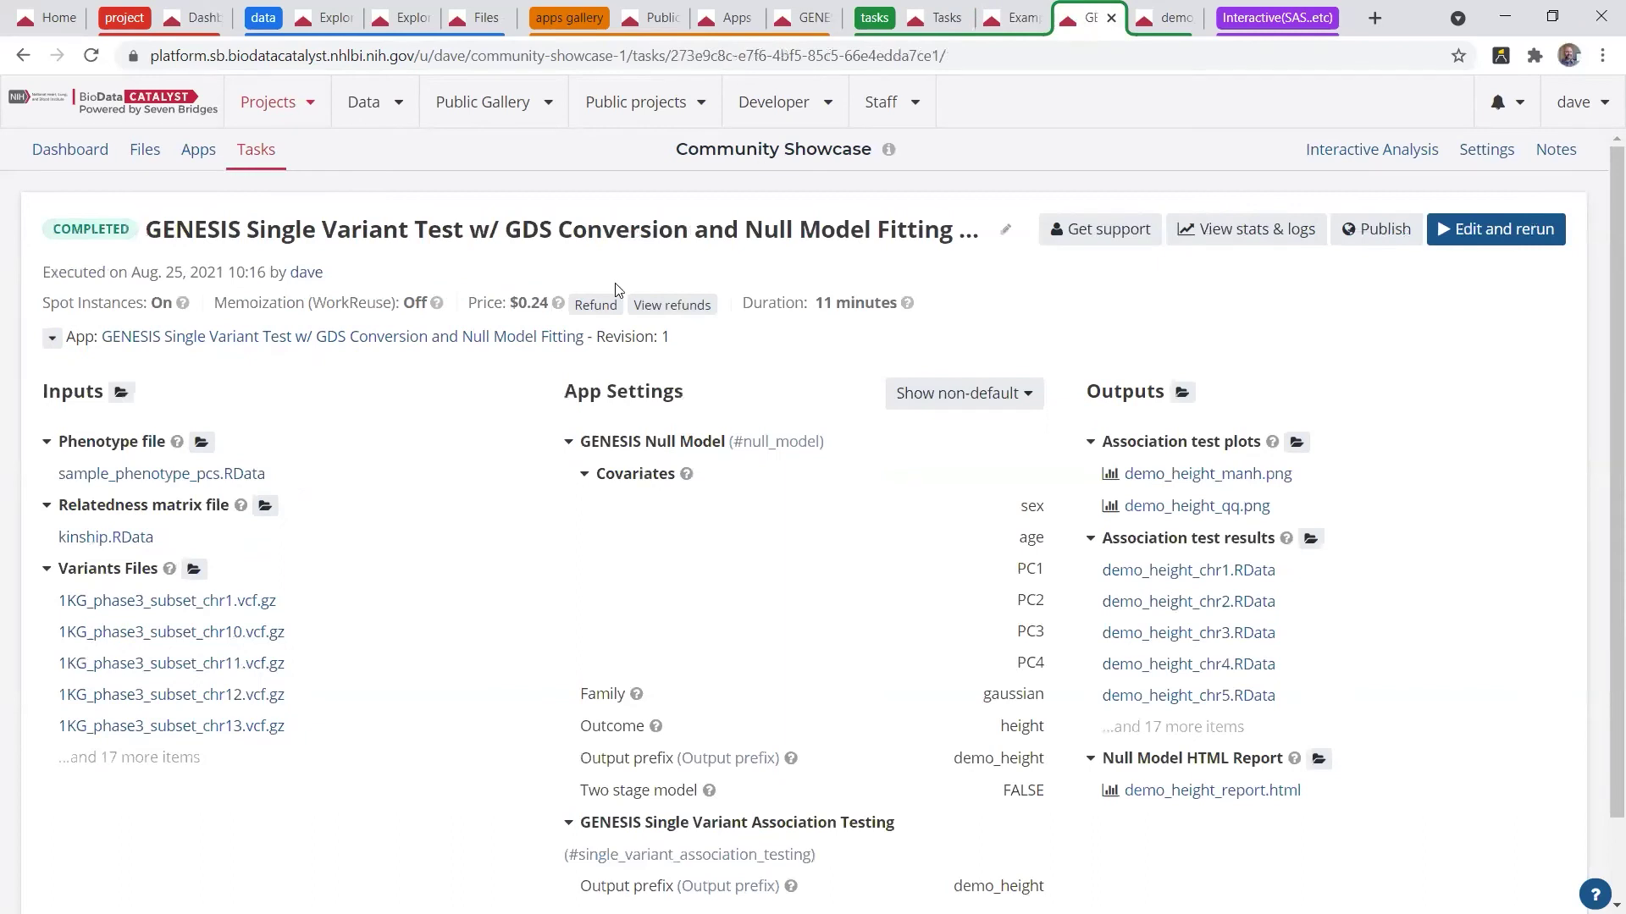
scroll(608, 298, "down", 2)
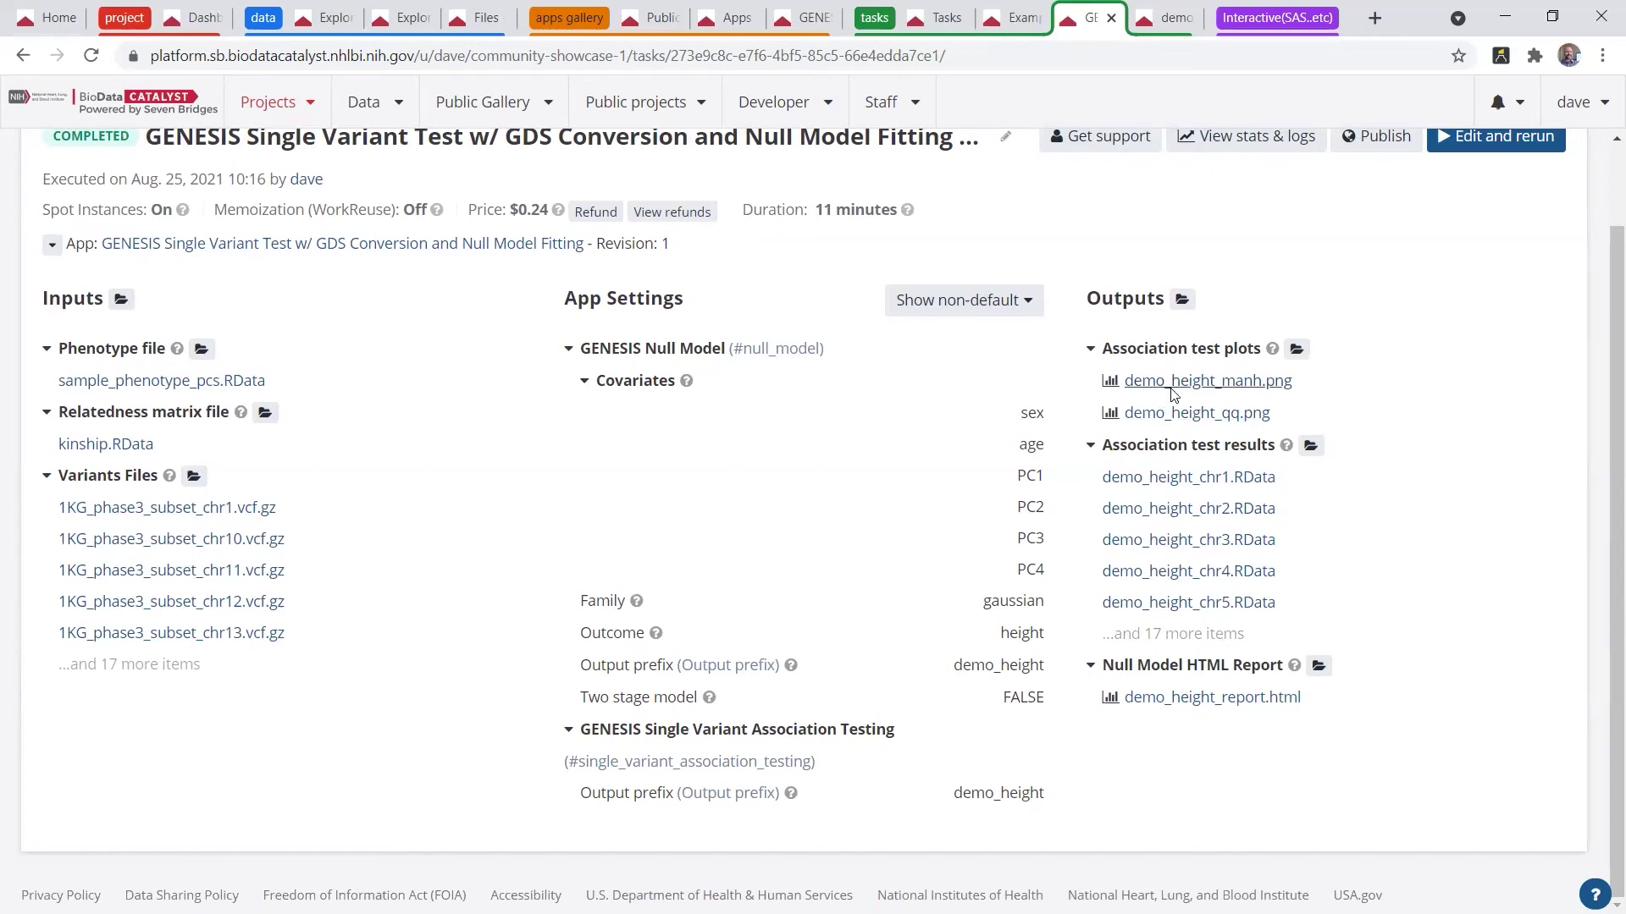
Preview demo_height_report.html and scroll to the sex counts and height distribution histogram
left_click(1166, 19)
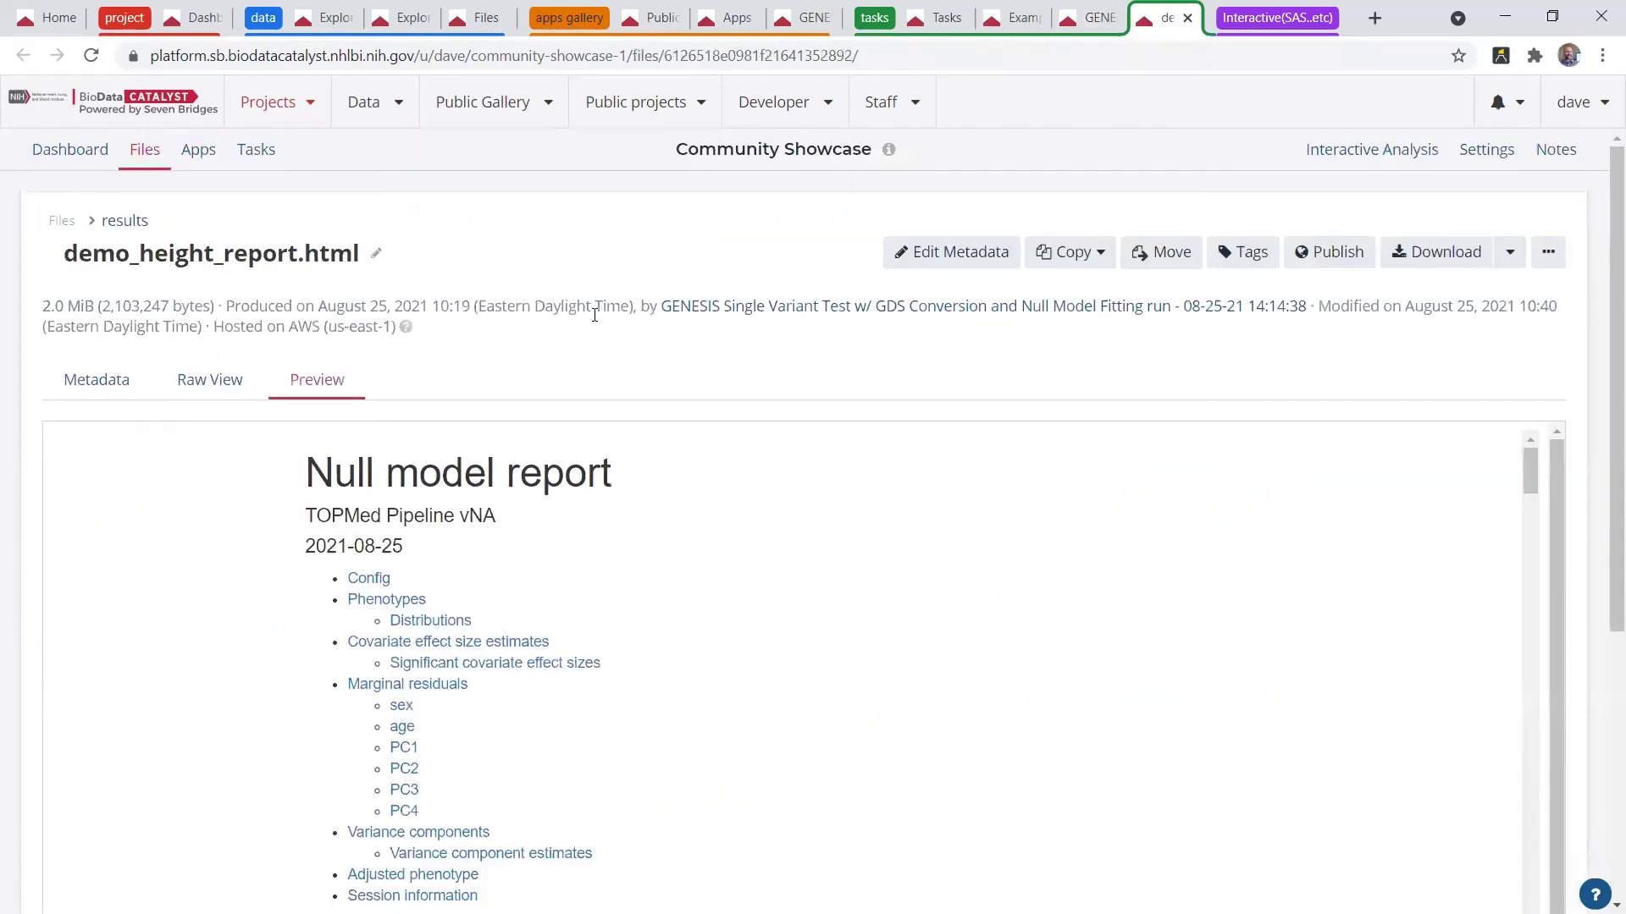
scroll(592, 315, "down", 5)
scroll(574, 458, "down", 15)
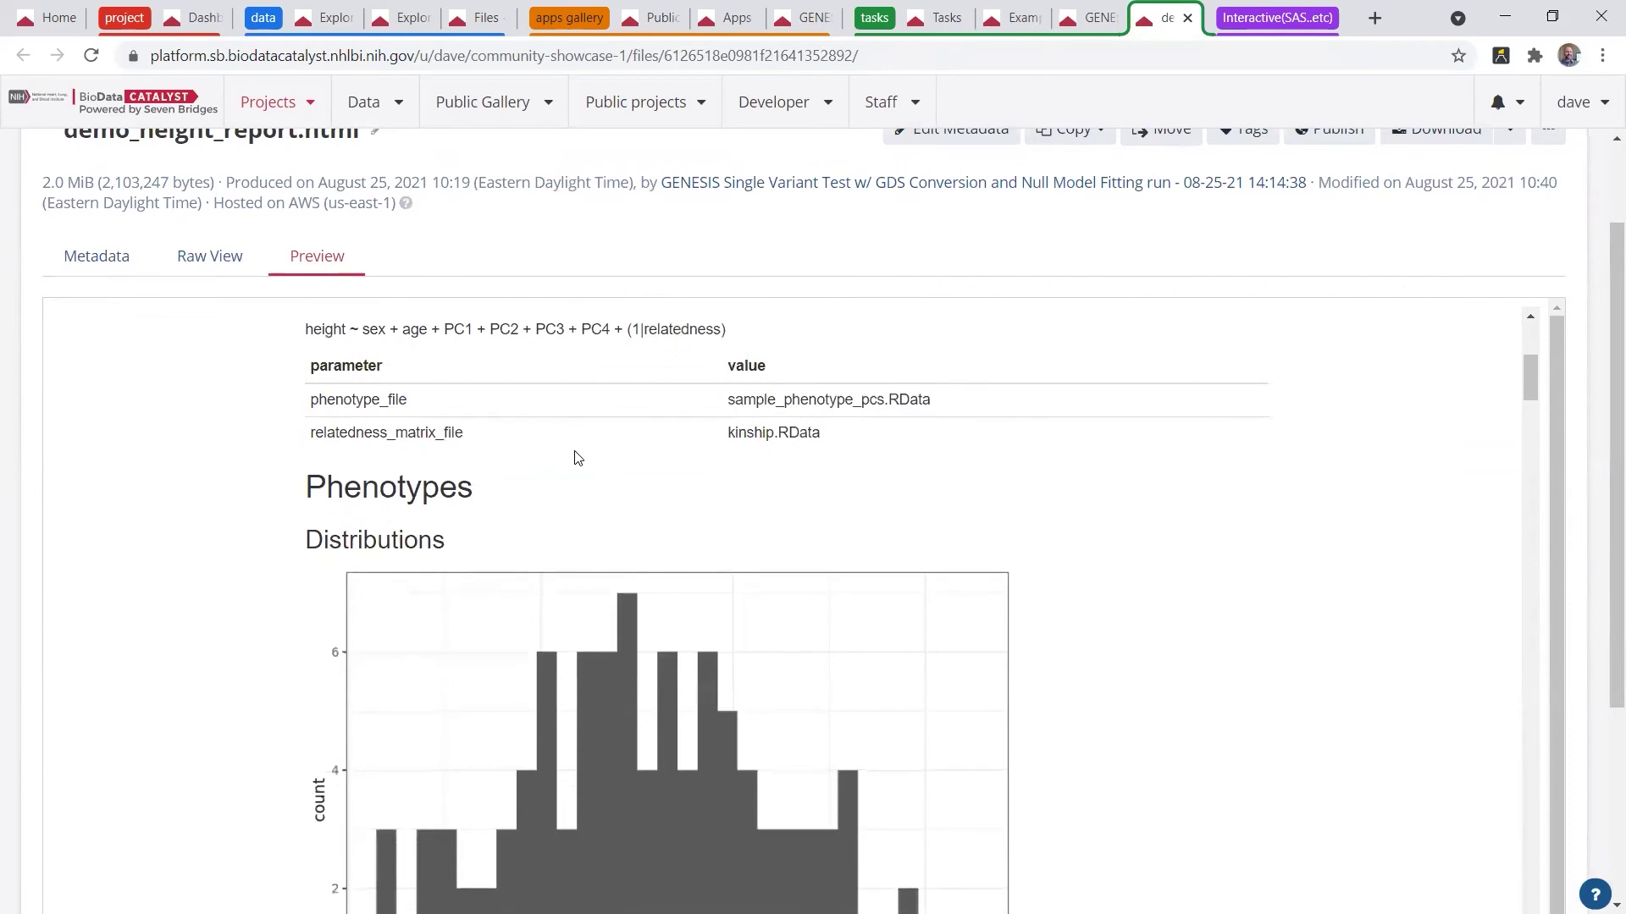
scroll(574, 457, "down", 4)
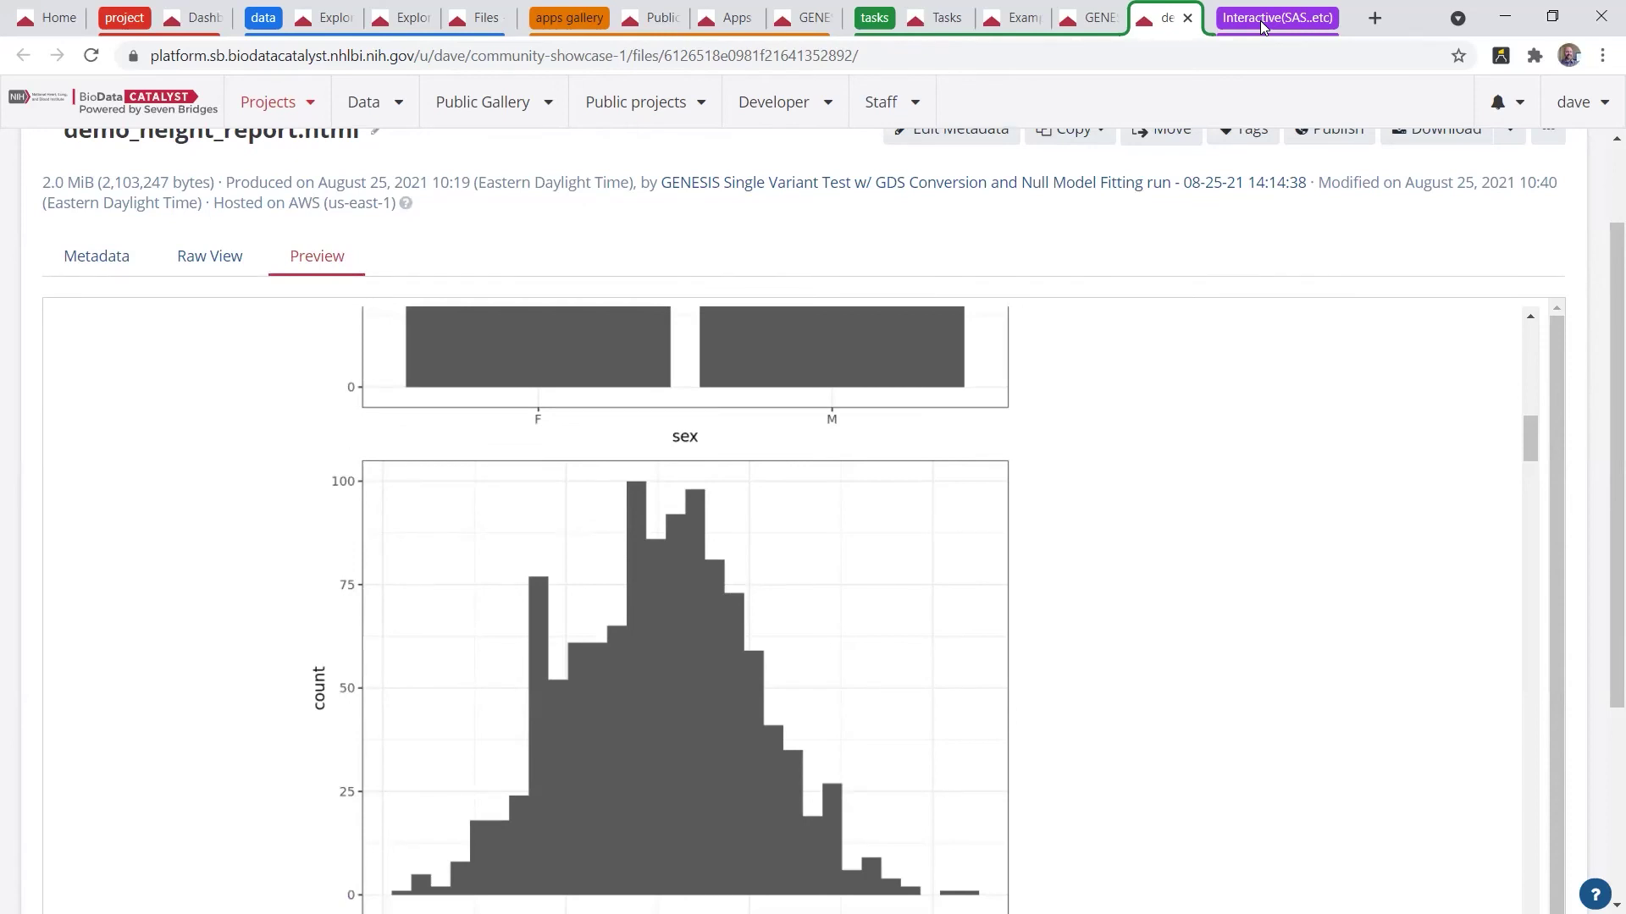
left_click(1262, 26)
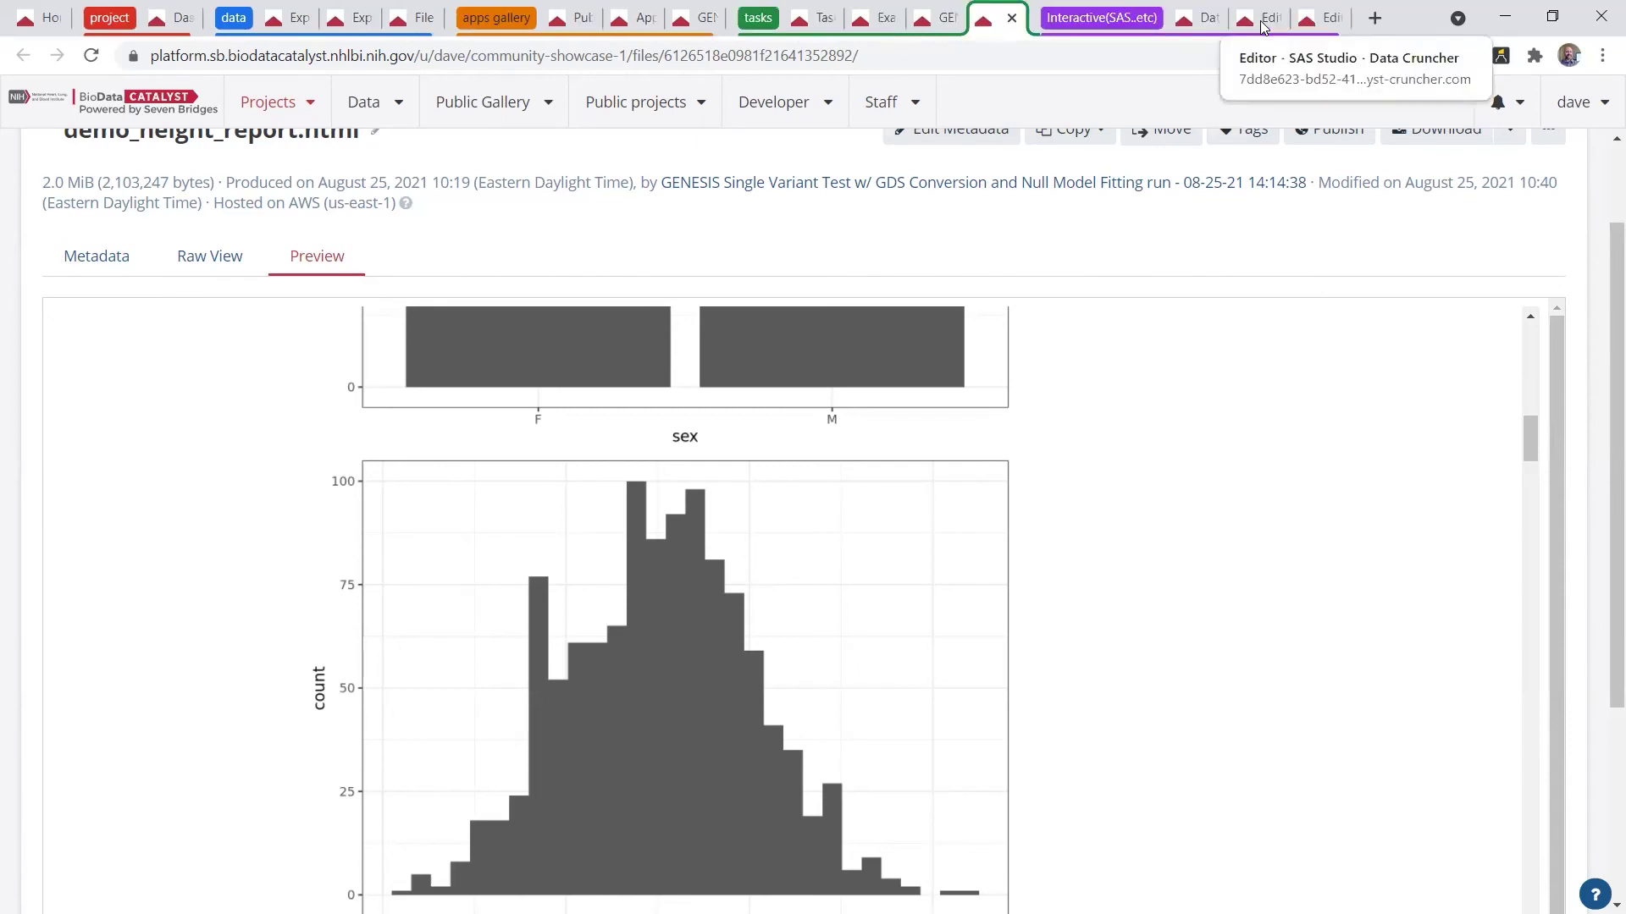
Review the Community Showcase project's running interactive analyses, then bring up the SAS Studio session
left_click(1188, 25)
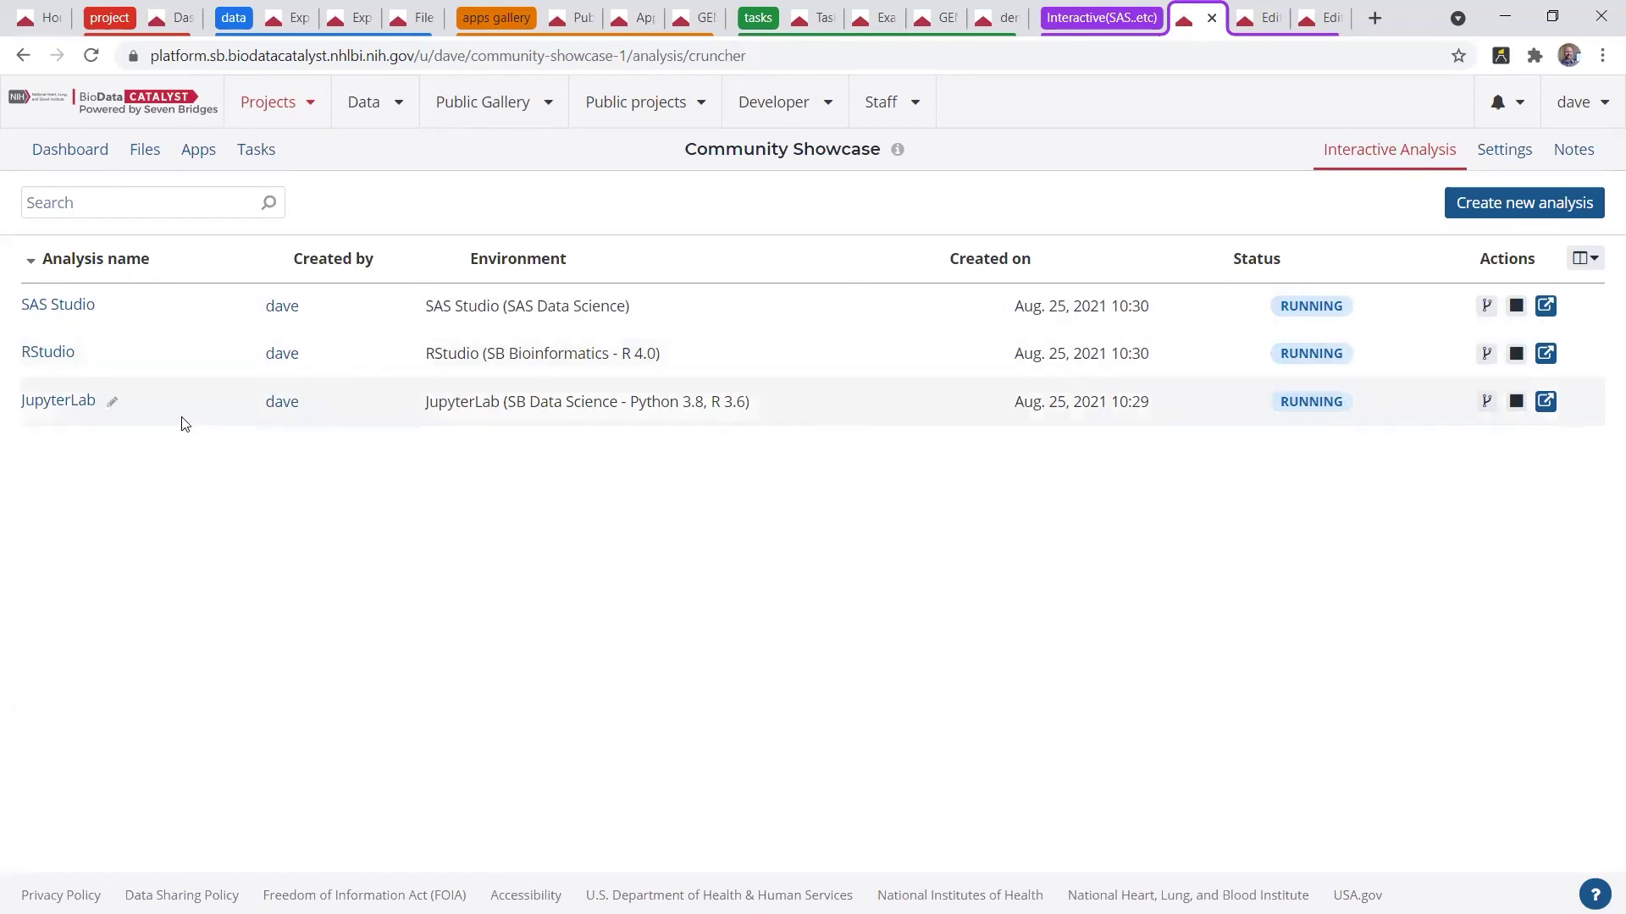
mouse_move(393, 308)
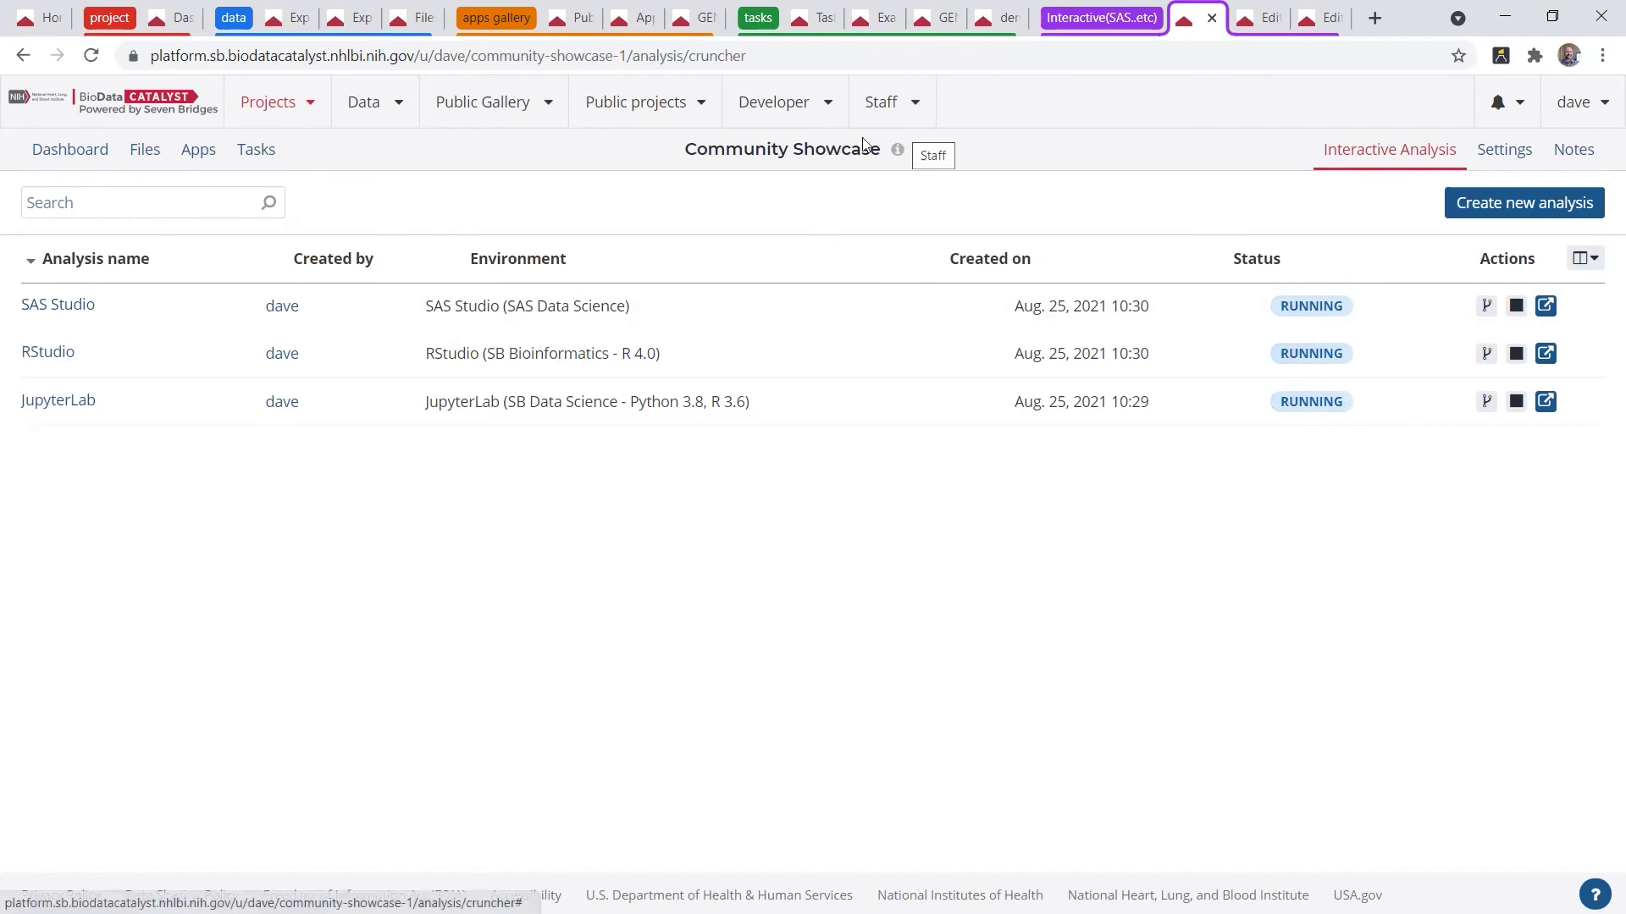
left_click(1239, 21)
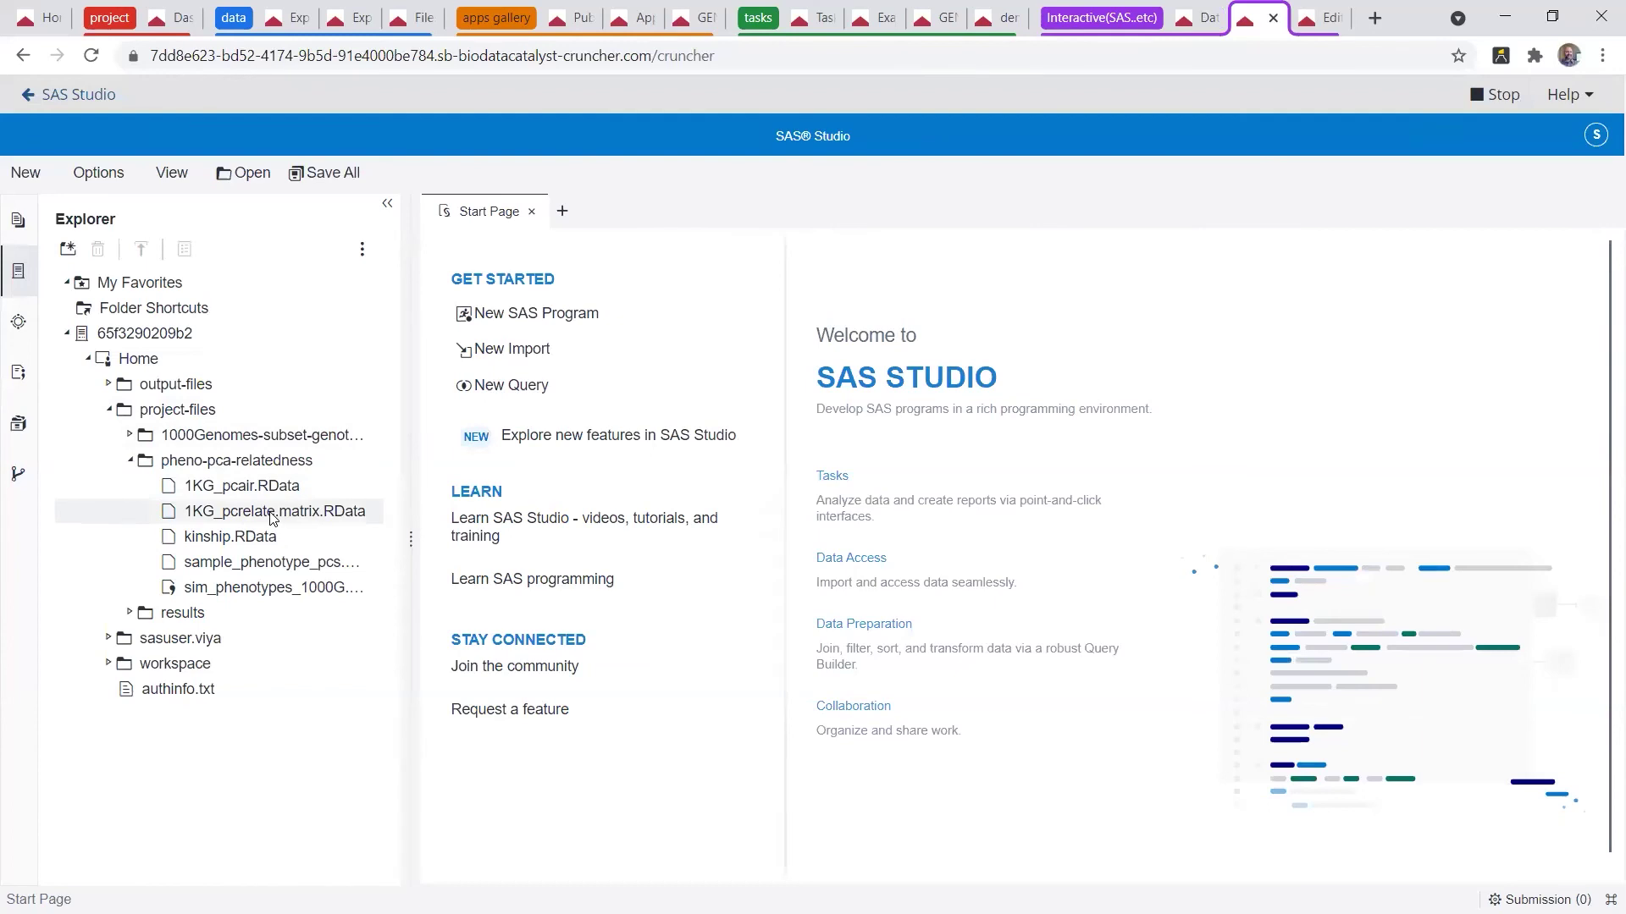
double_click(272, 563)
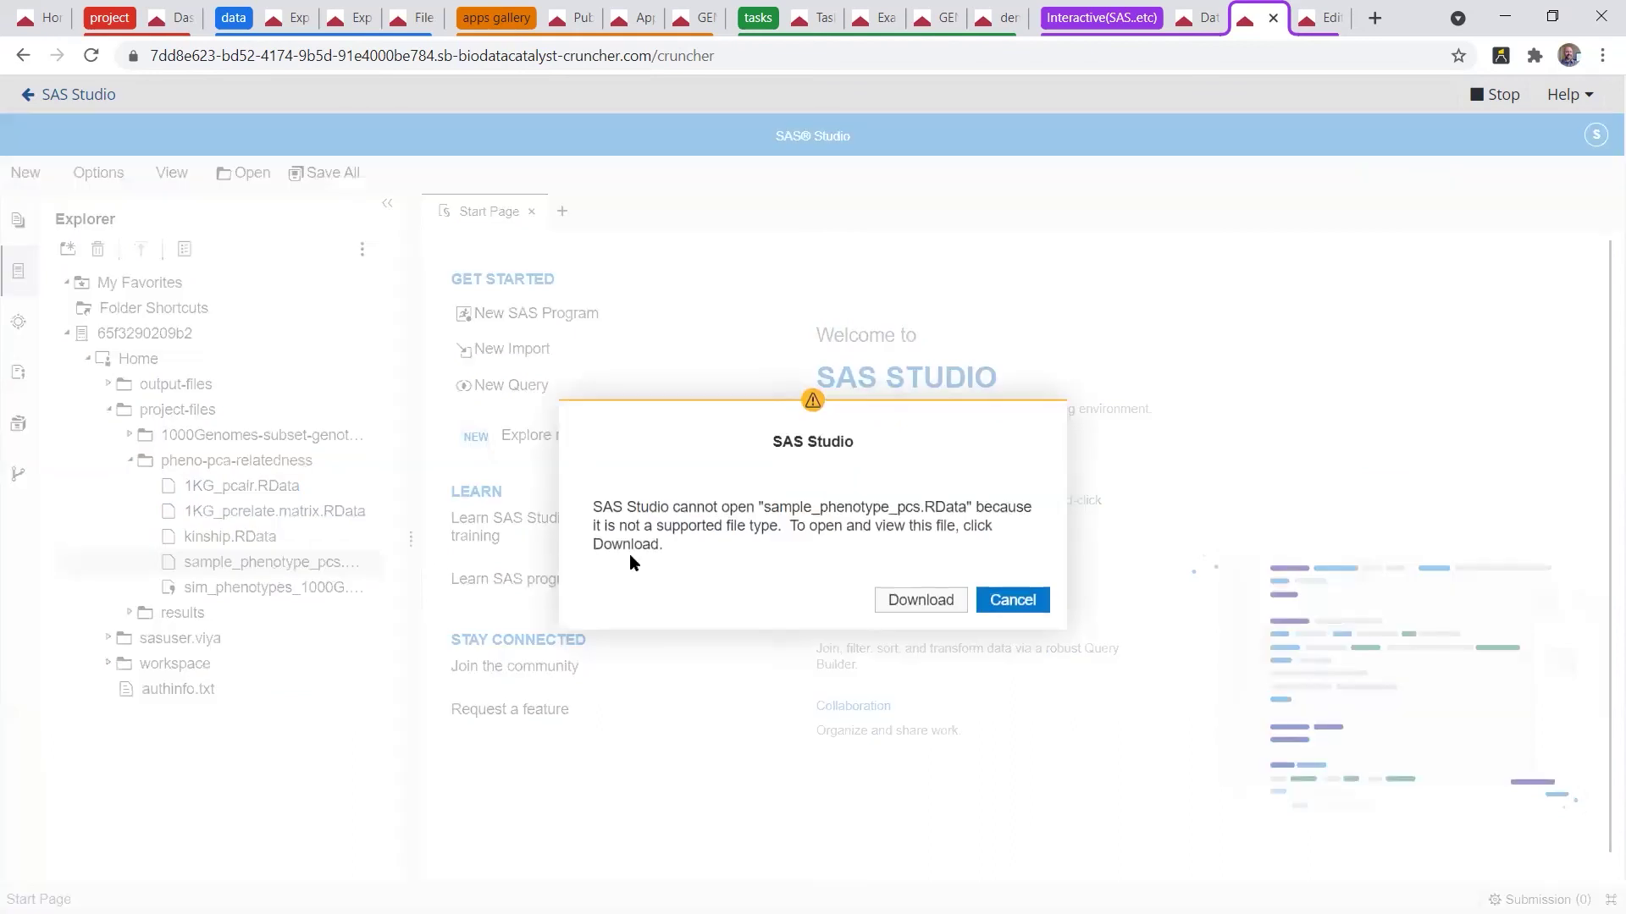
left_click(1022, 607)
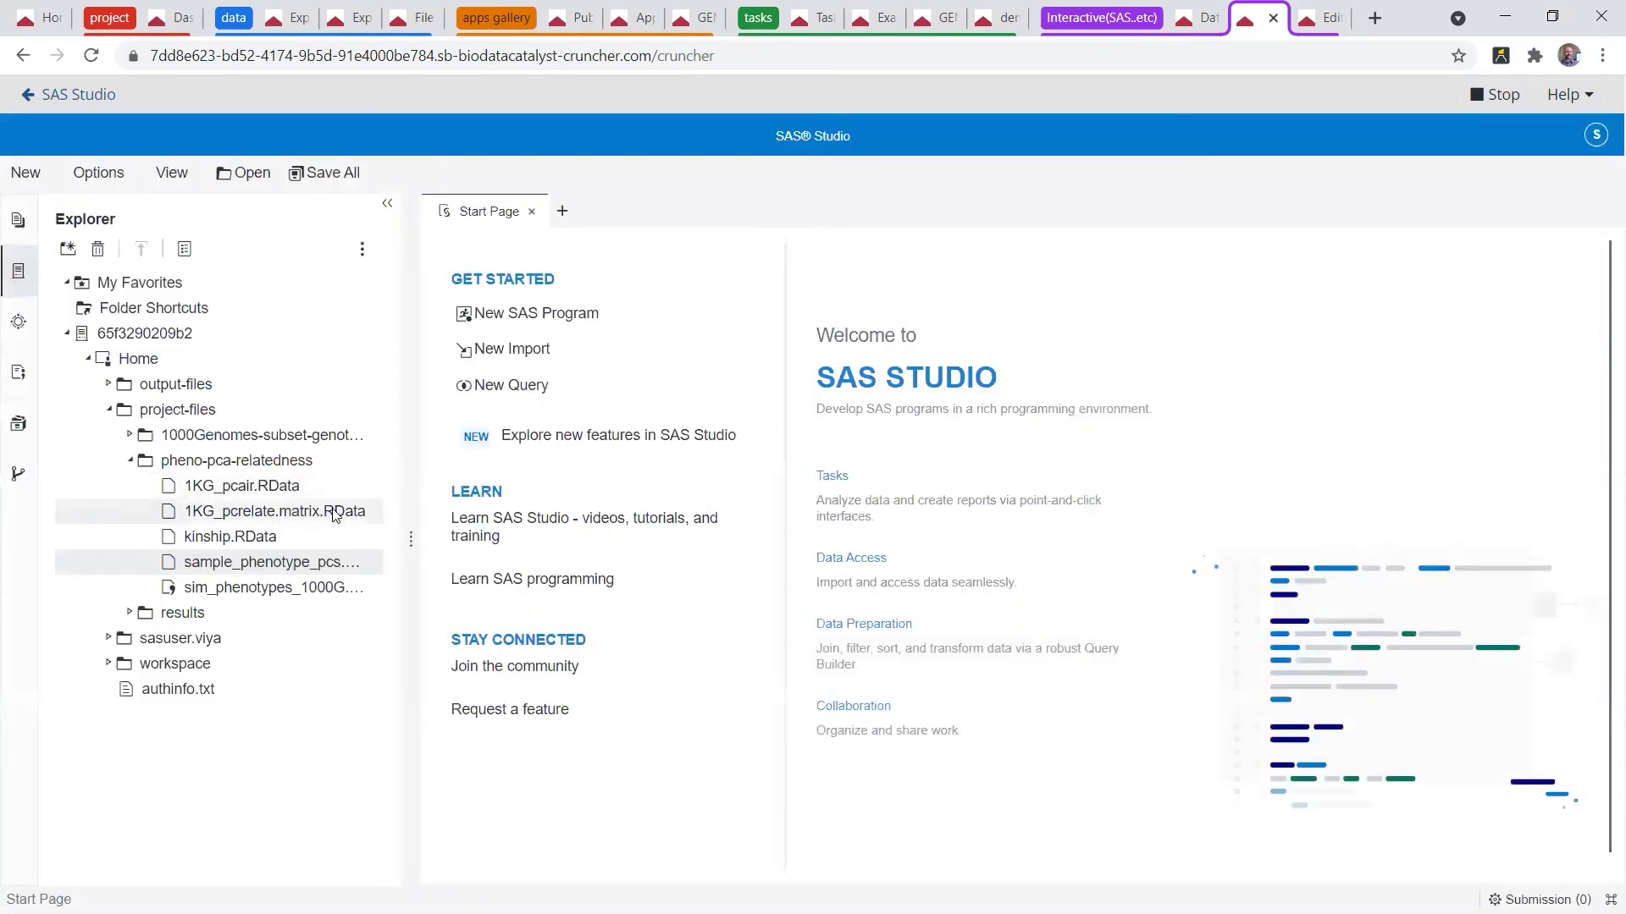
left_click(306, 591)
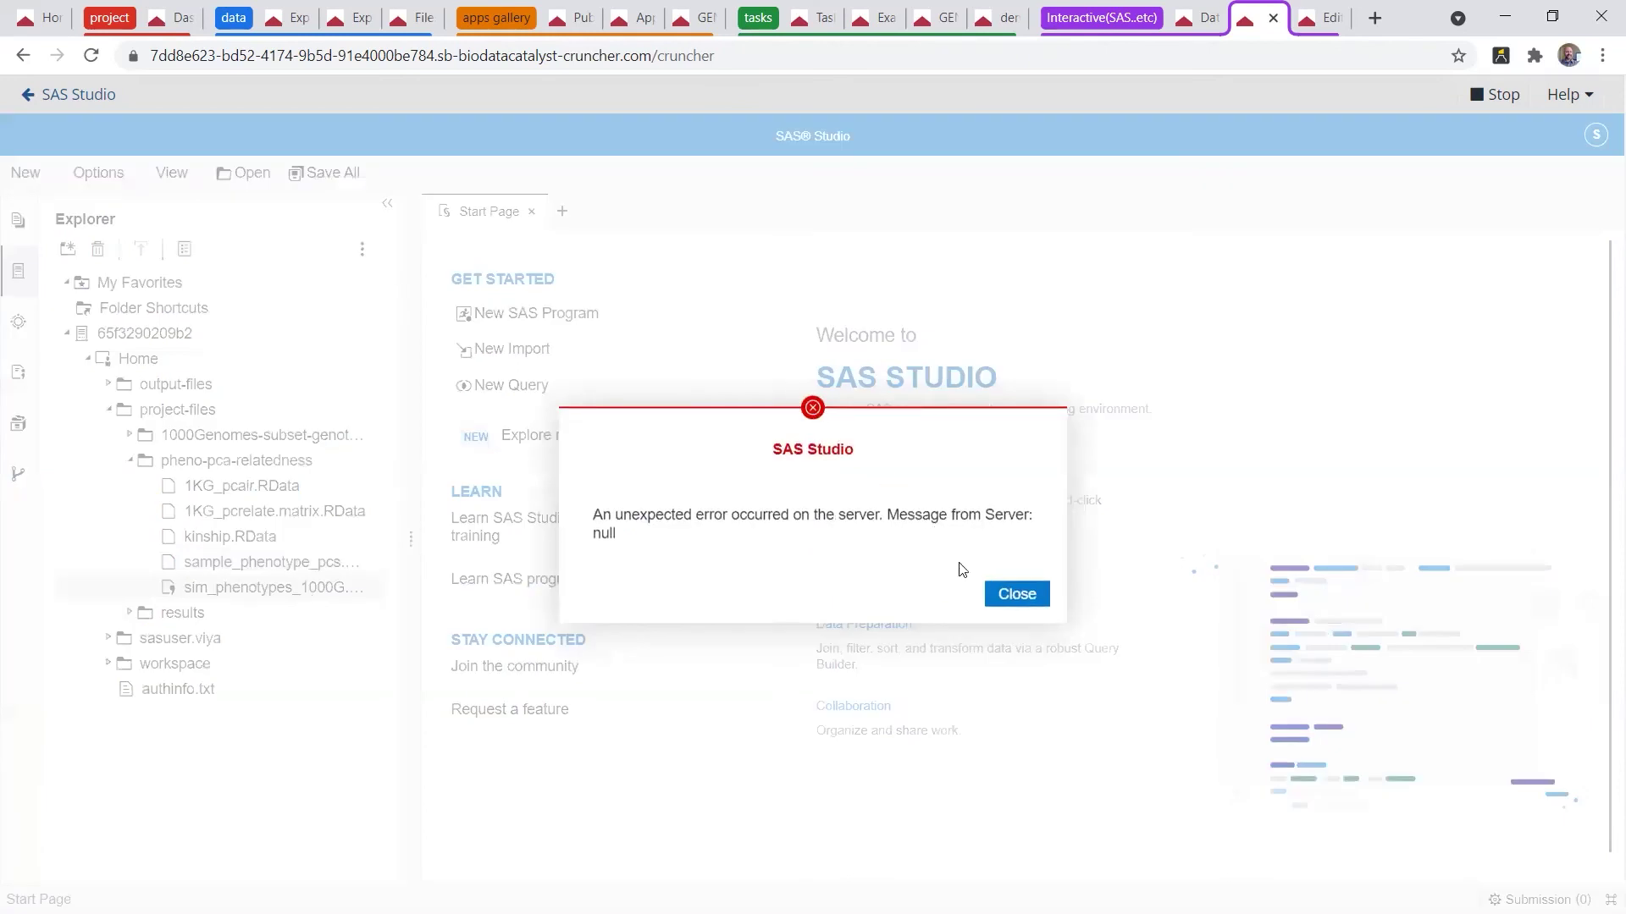
left_click(1014, 594)
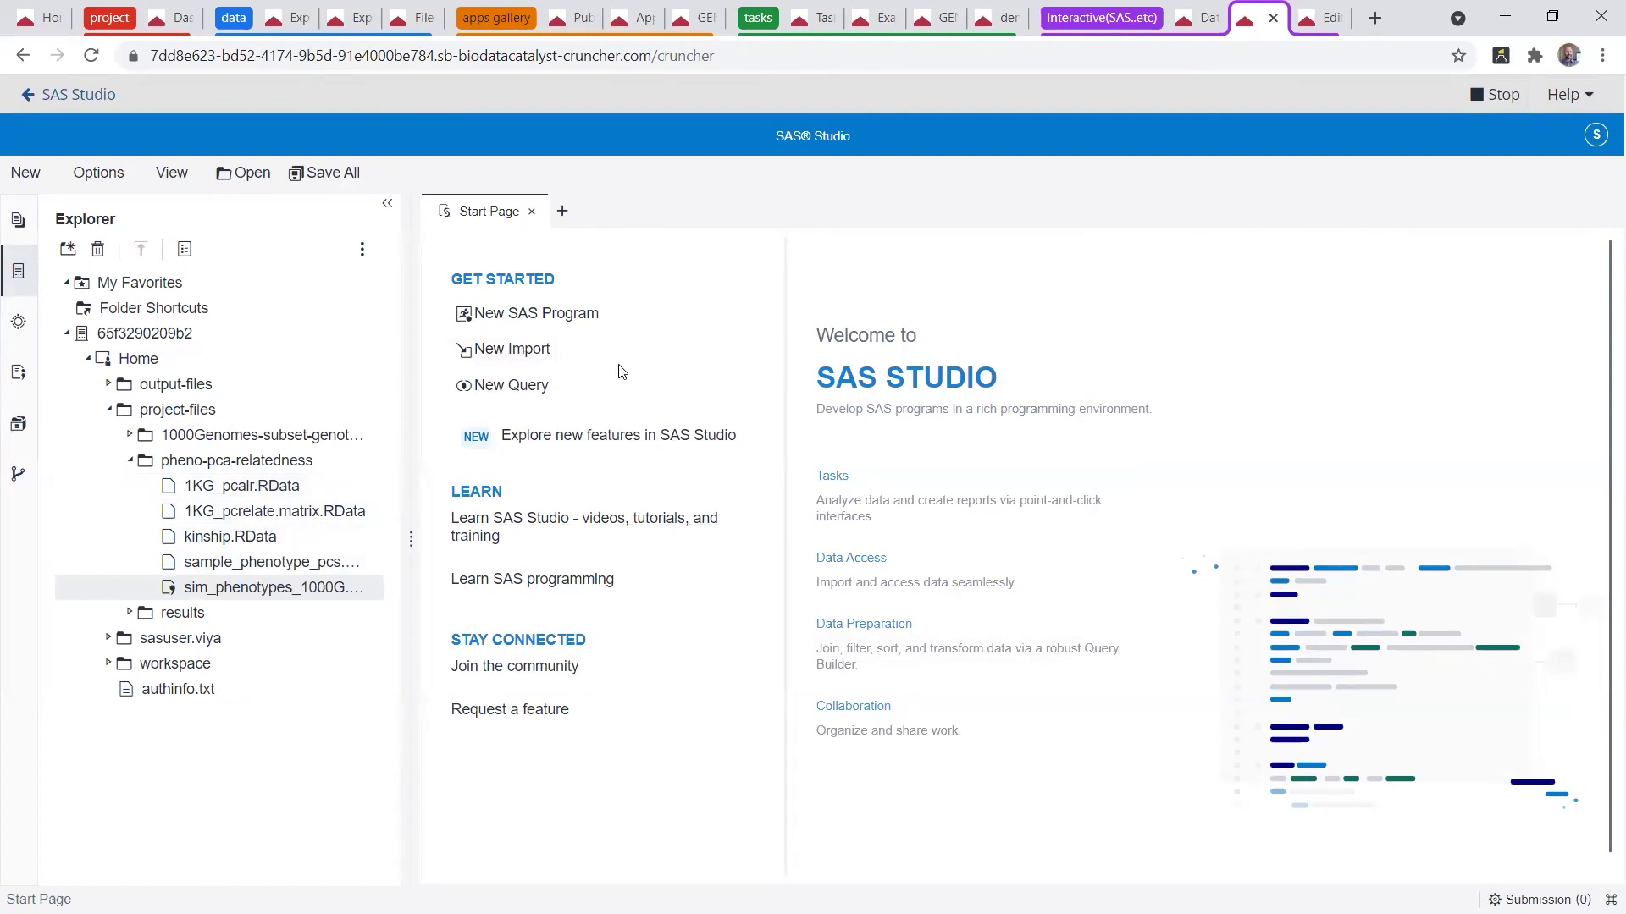
Bring up the RStudio session showing the 240-row assoc table from demo_height_chr1.RData
left_click(1308, 17)
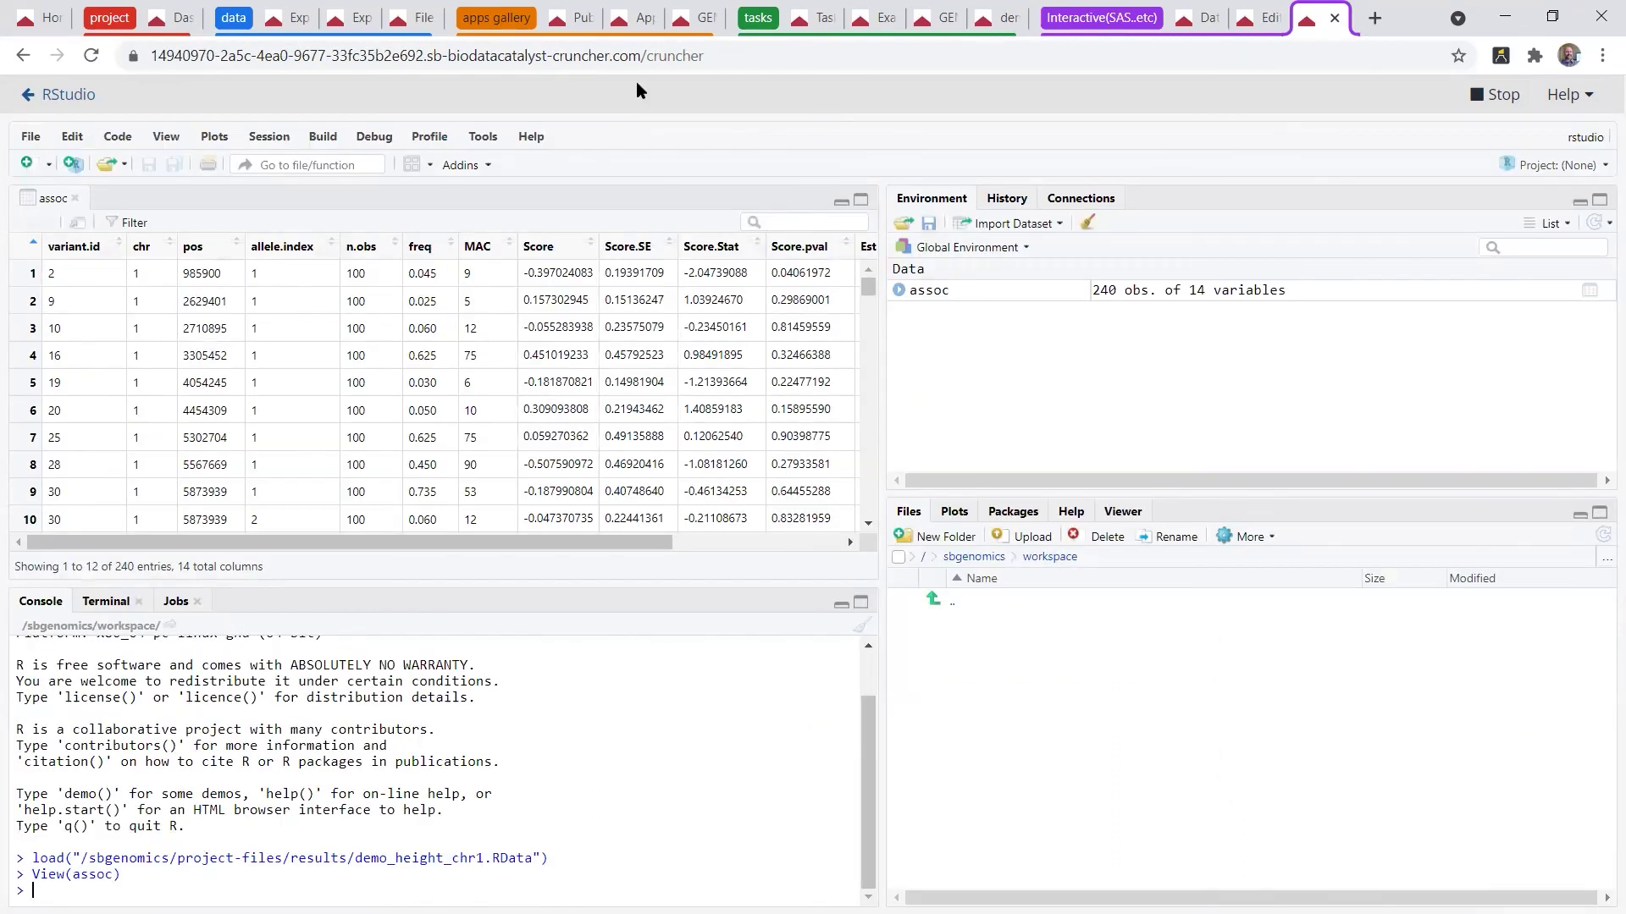